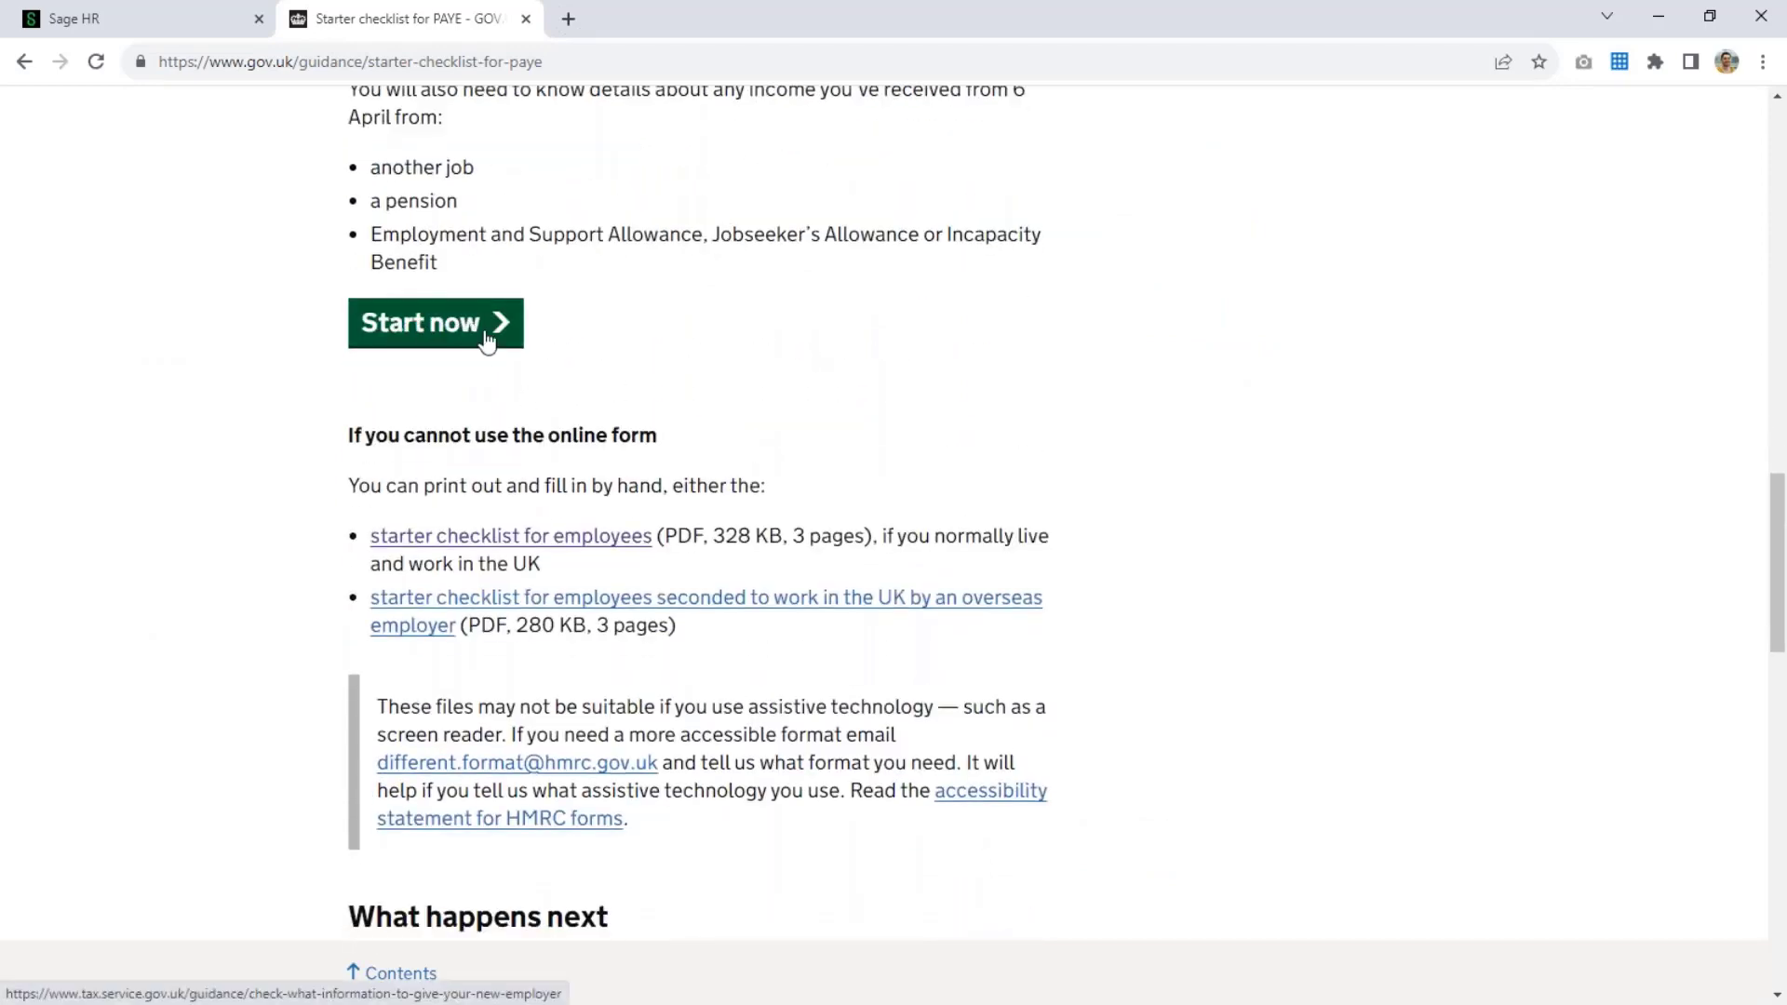
- Open the starter checklist for employees PDF and read its personal details, employee statement, student loans and declaration sections
scroll(847, 378, down, 2)
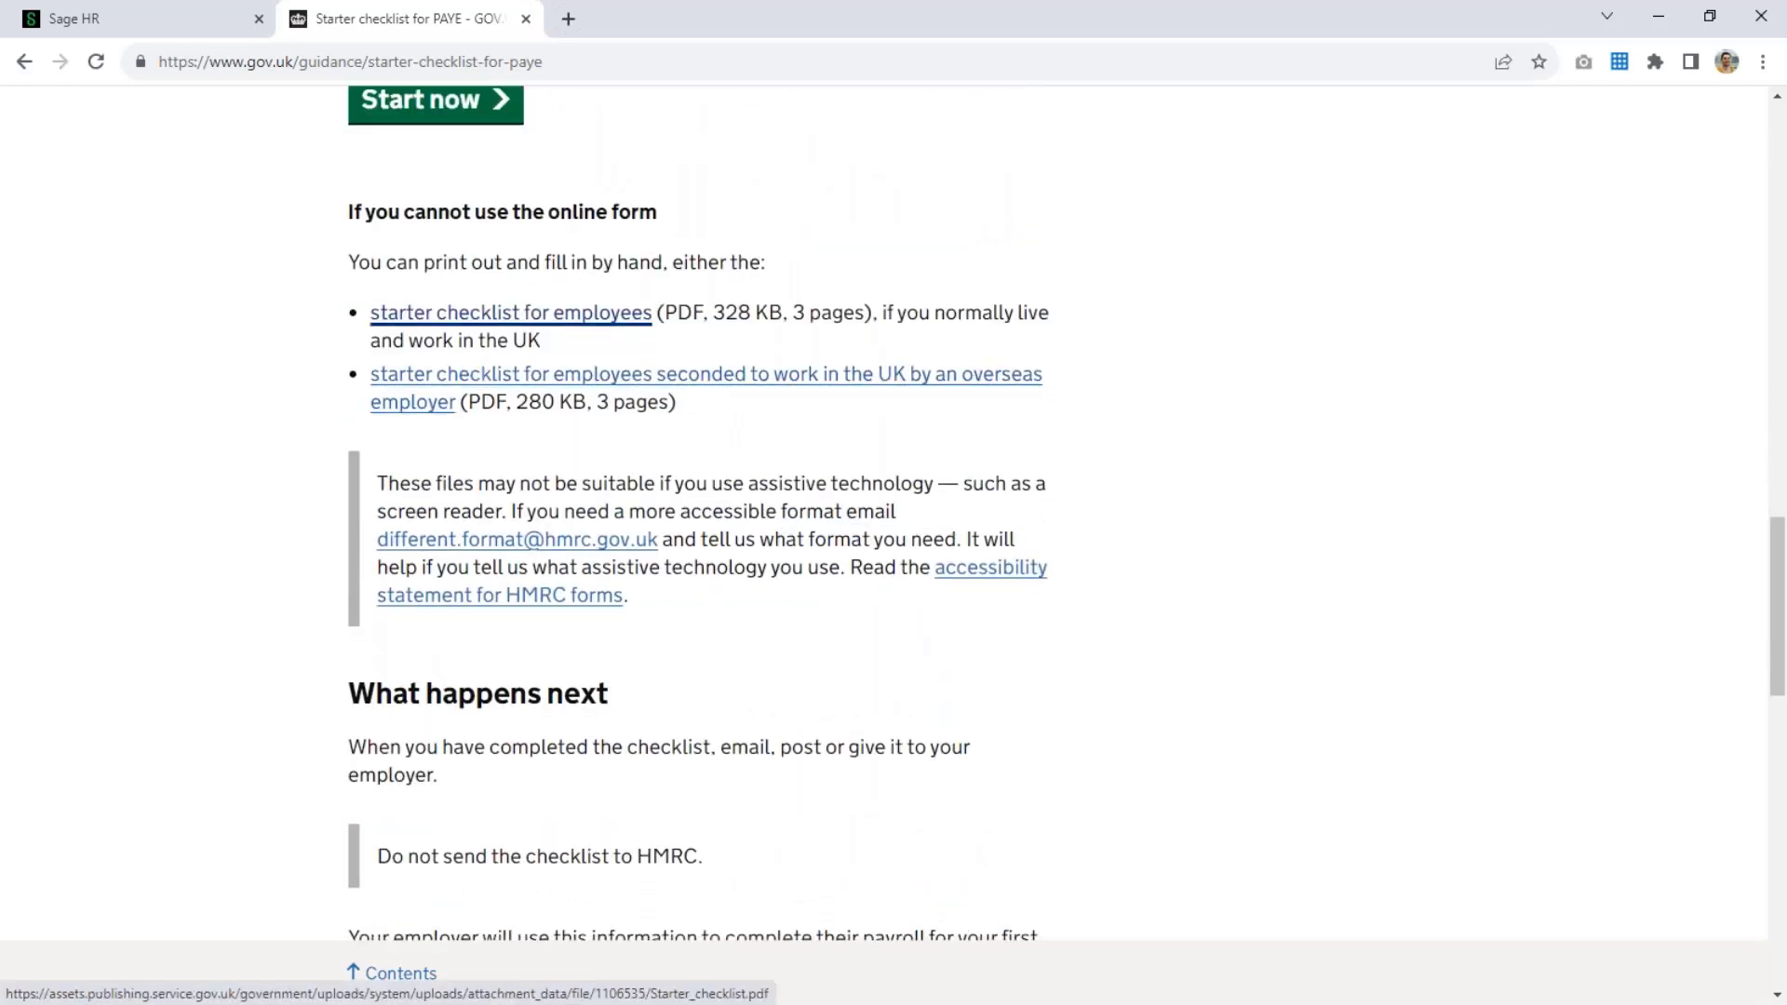
click(509, 313)
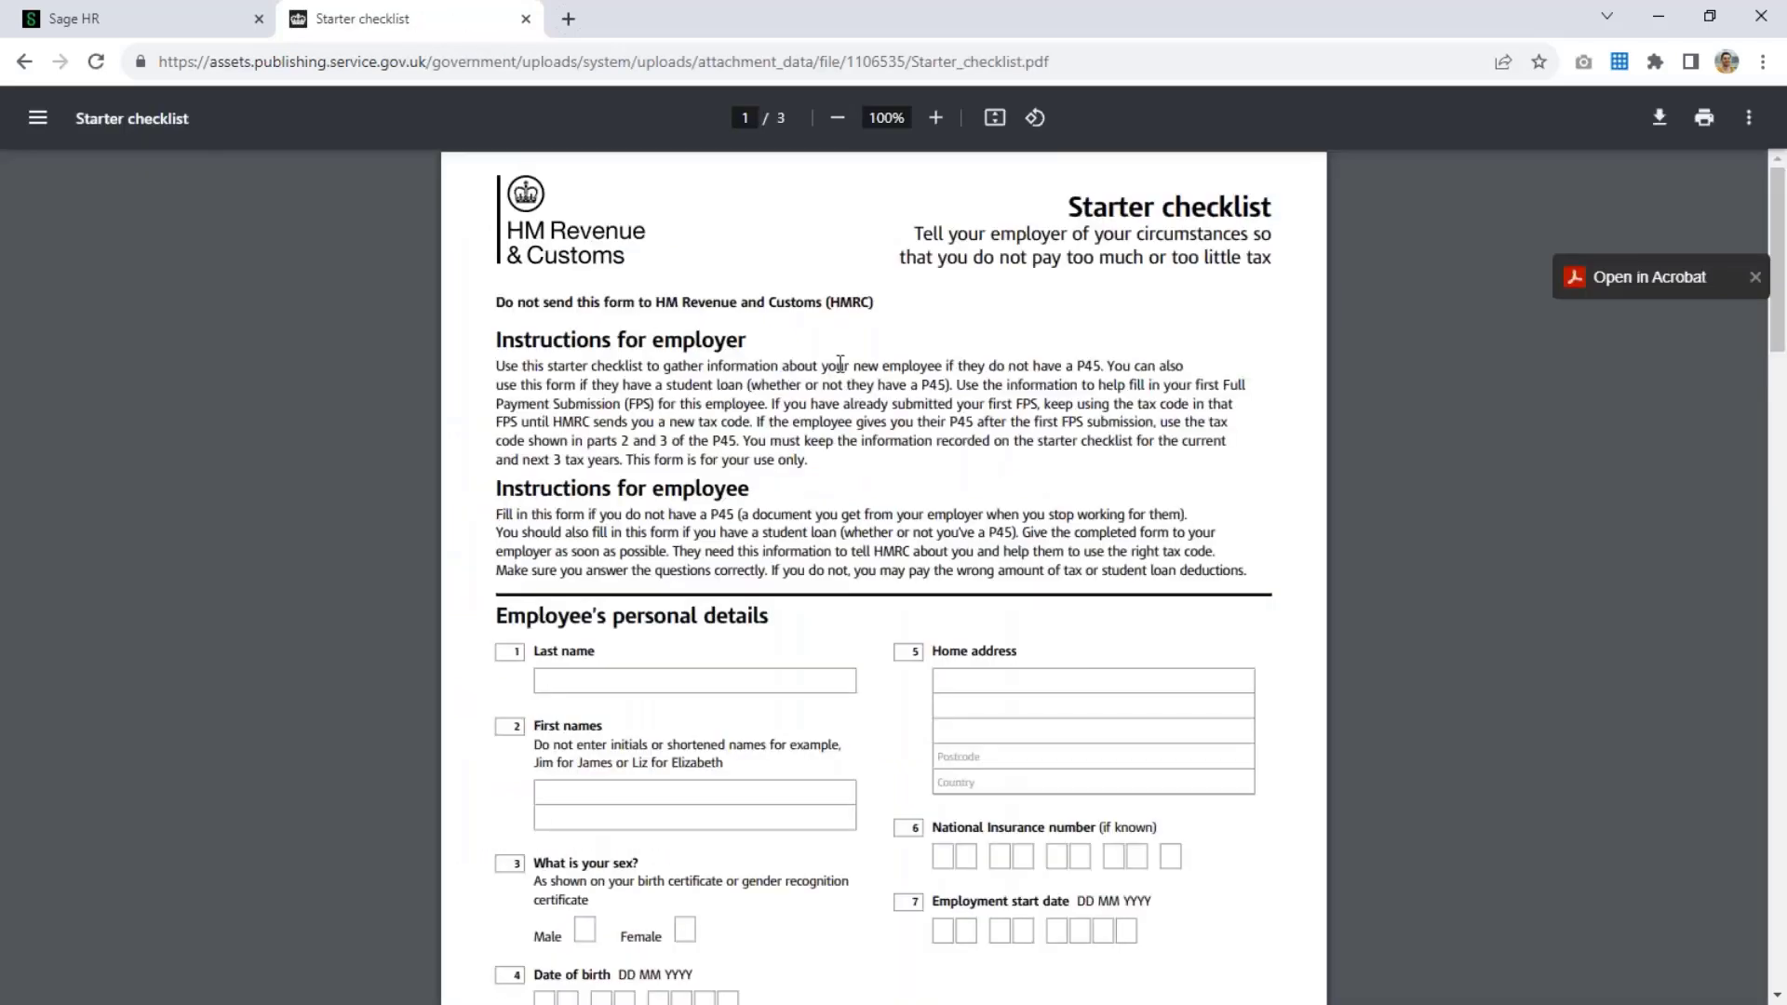
scroll(701, 567, down, 1)
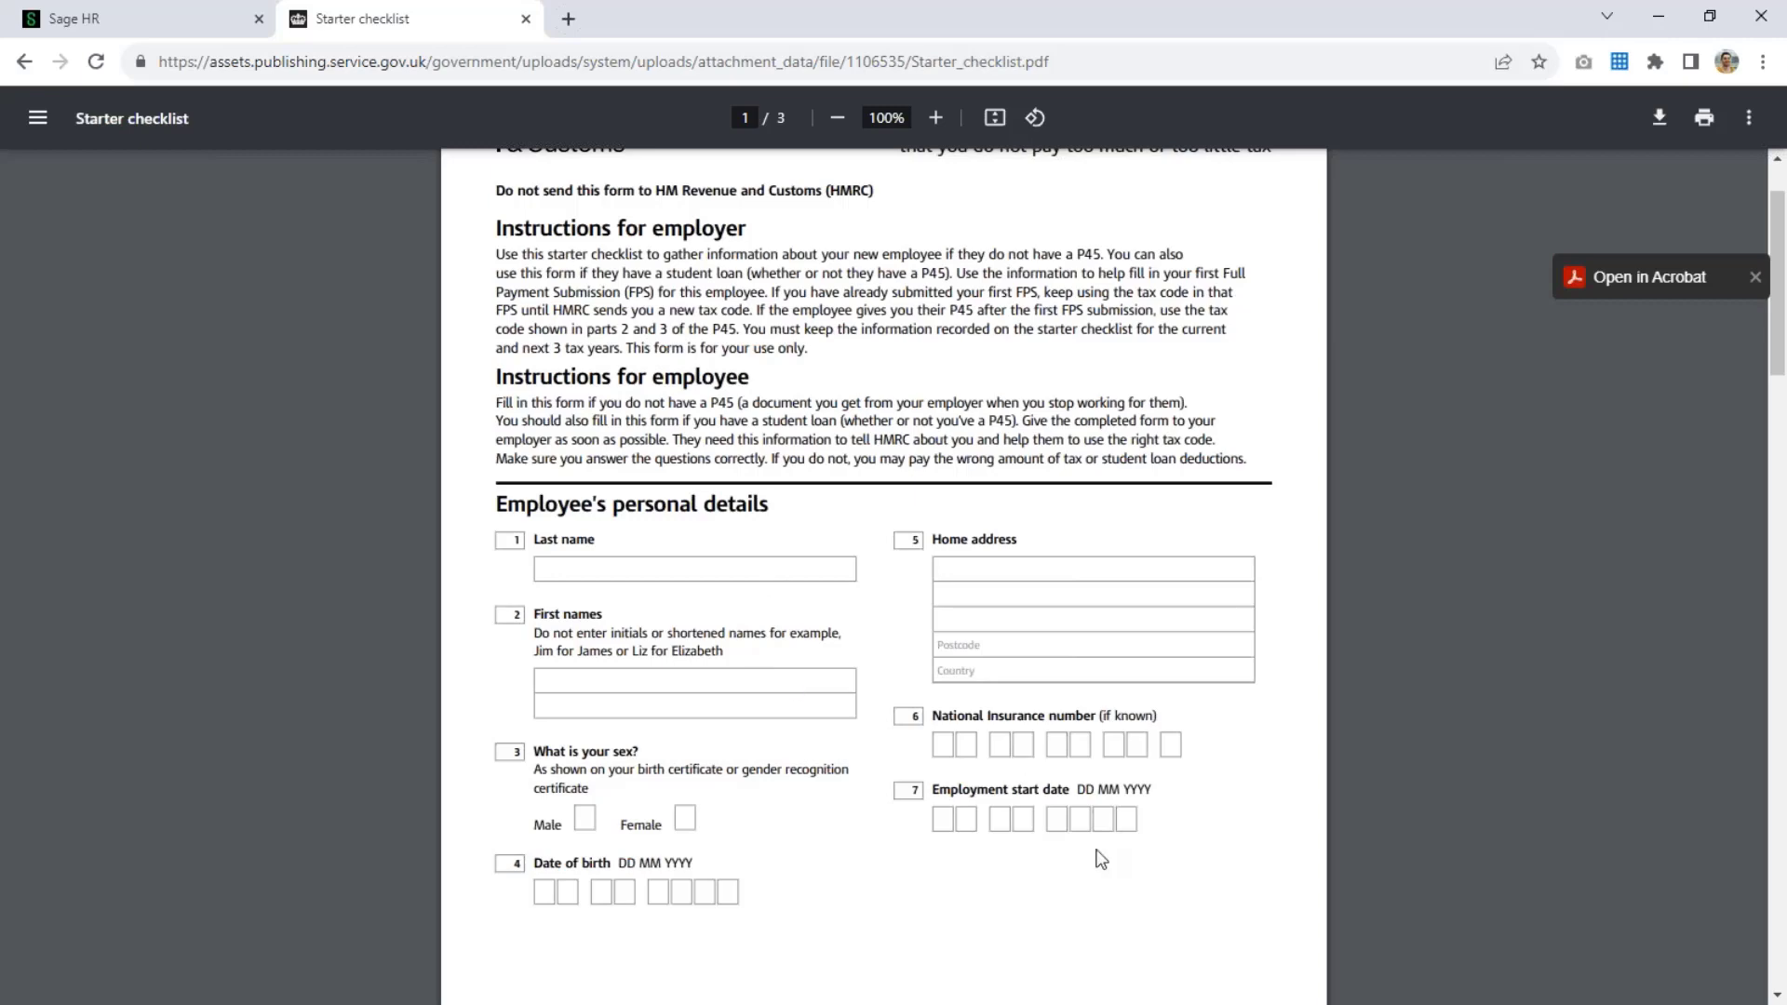
scroll(1101, 853, down, 8)
scroll(590, 271, down, 2)
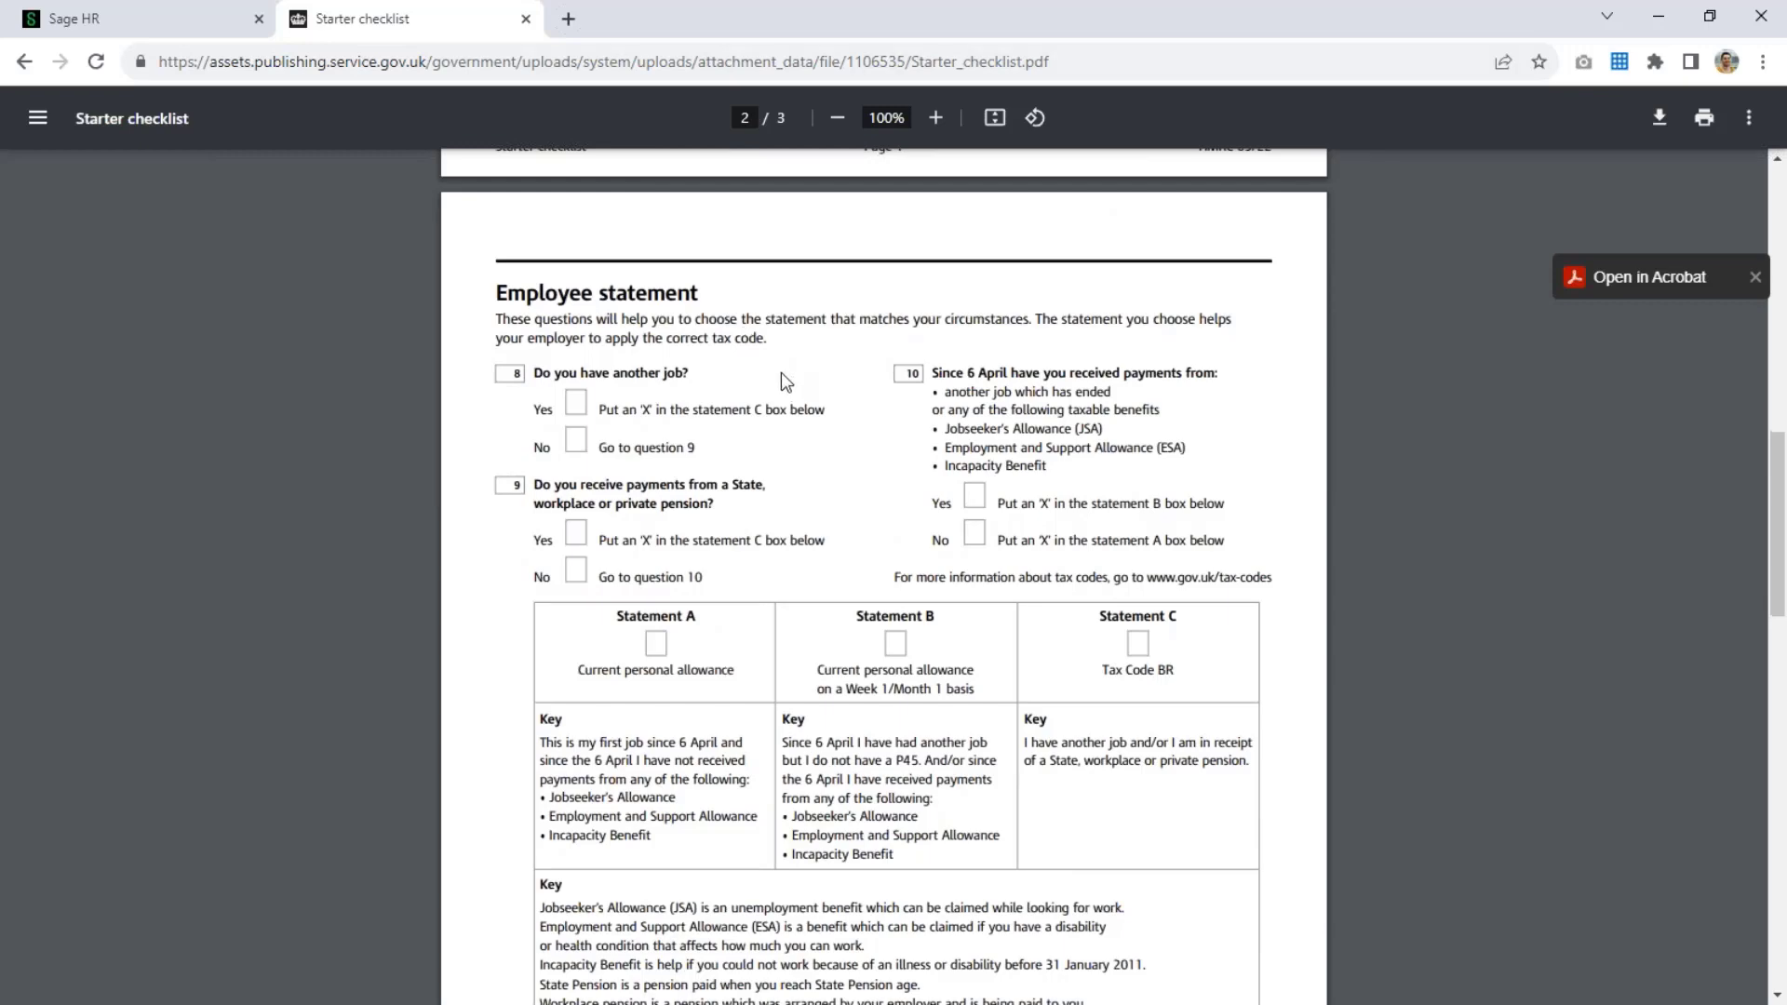
scroll(781, 380, down, 2)
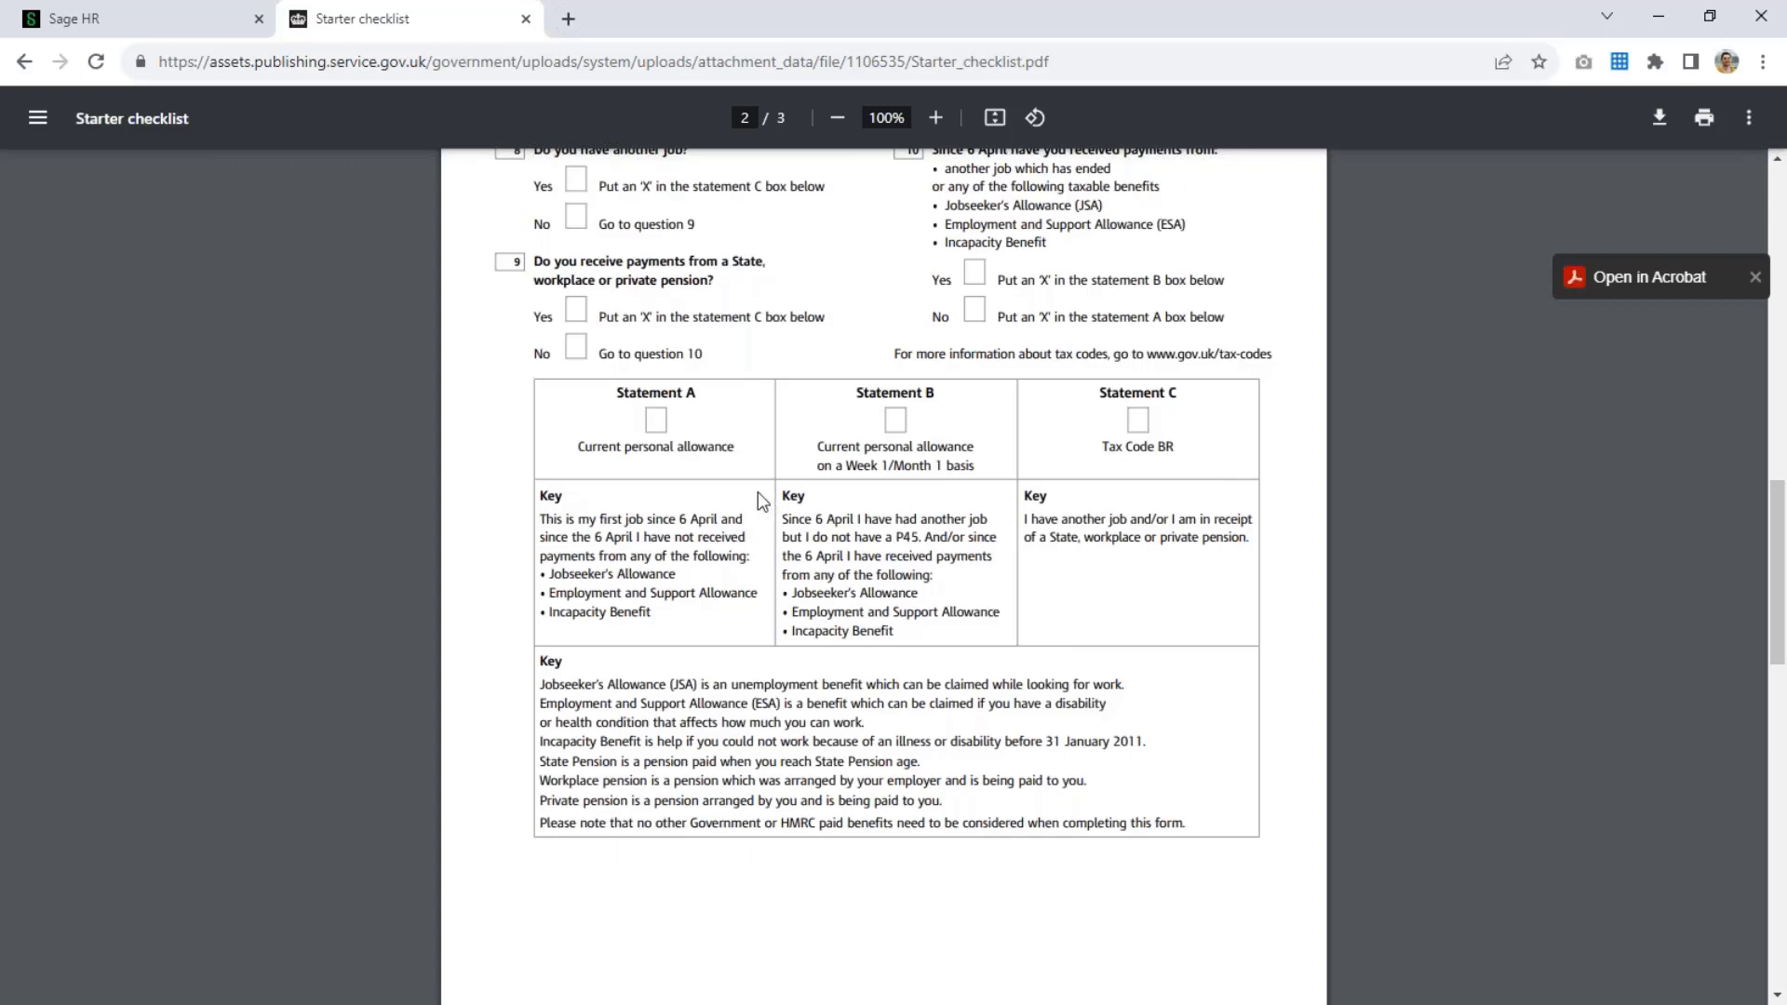
scroll(758, 491, up, 3)
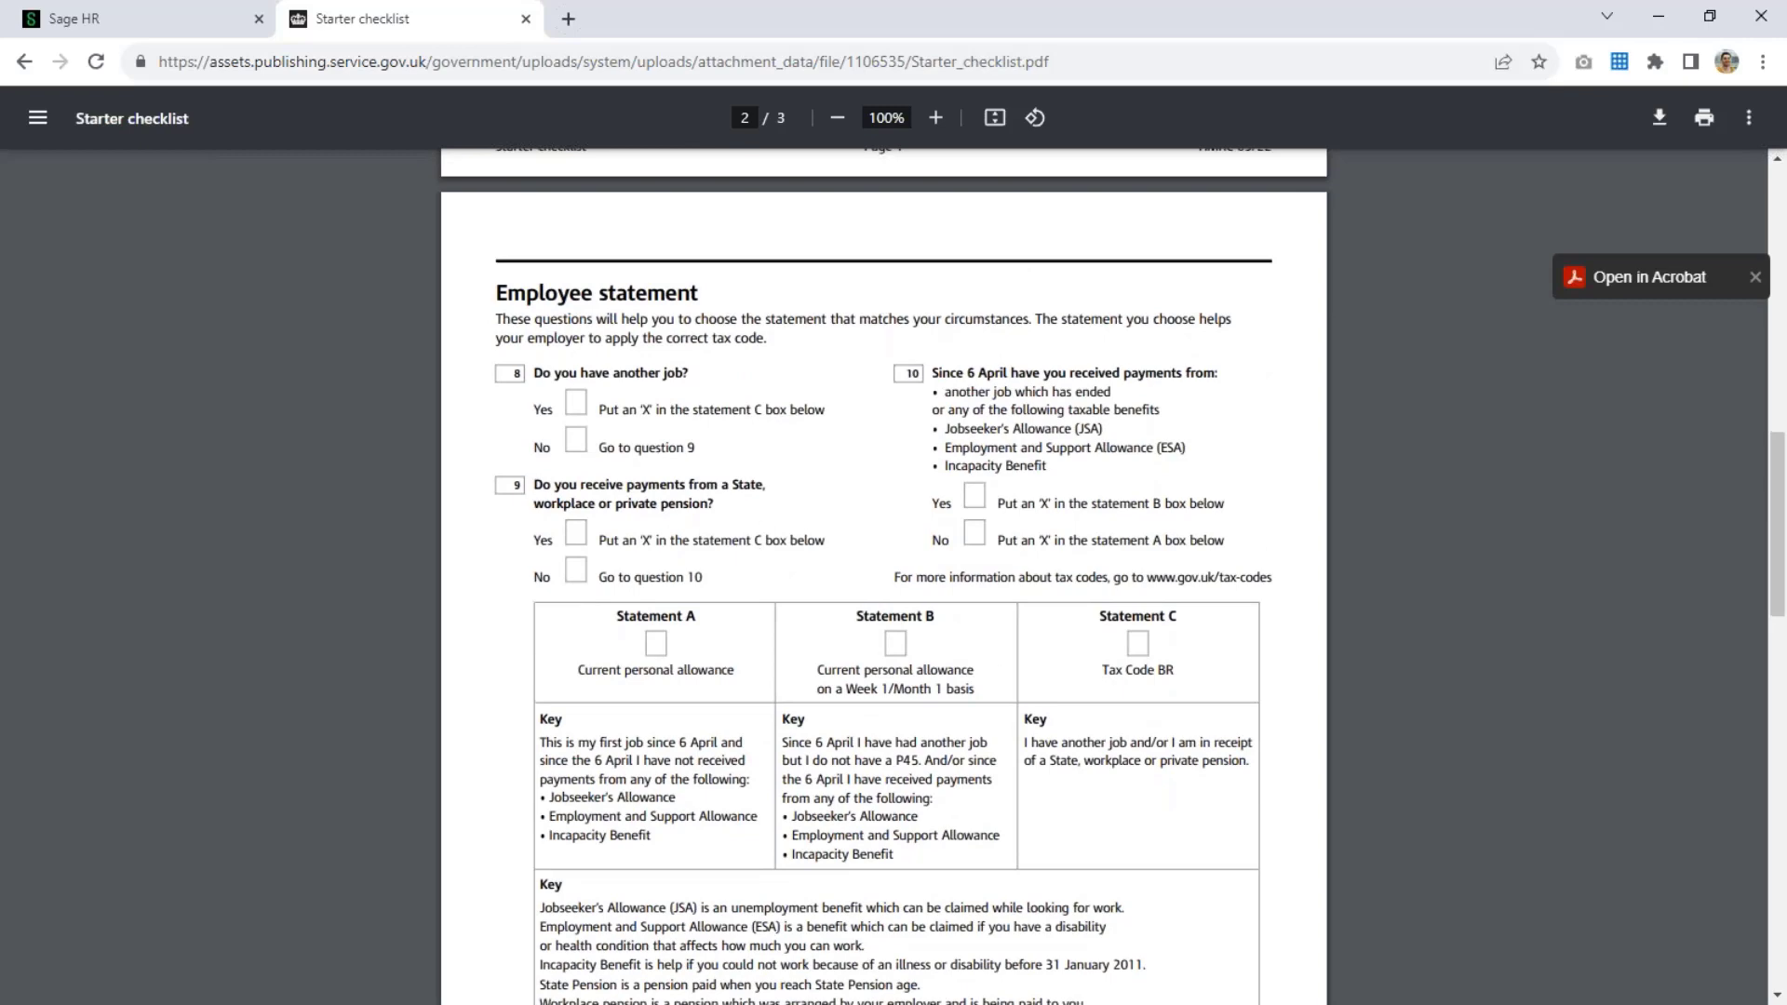
scroll(954, 661, down, 10)
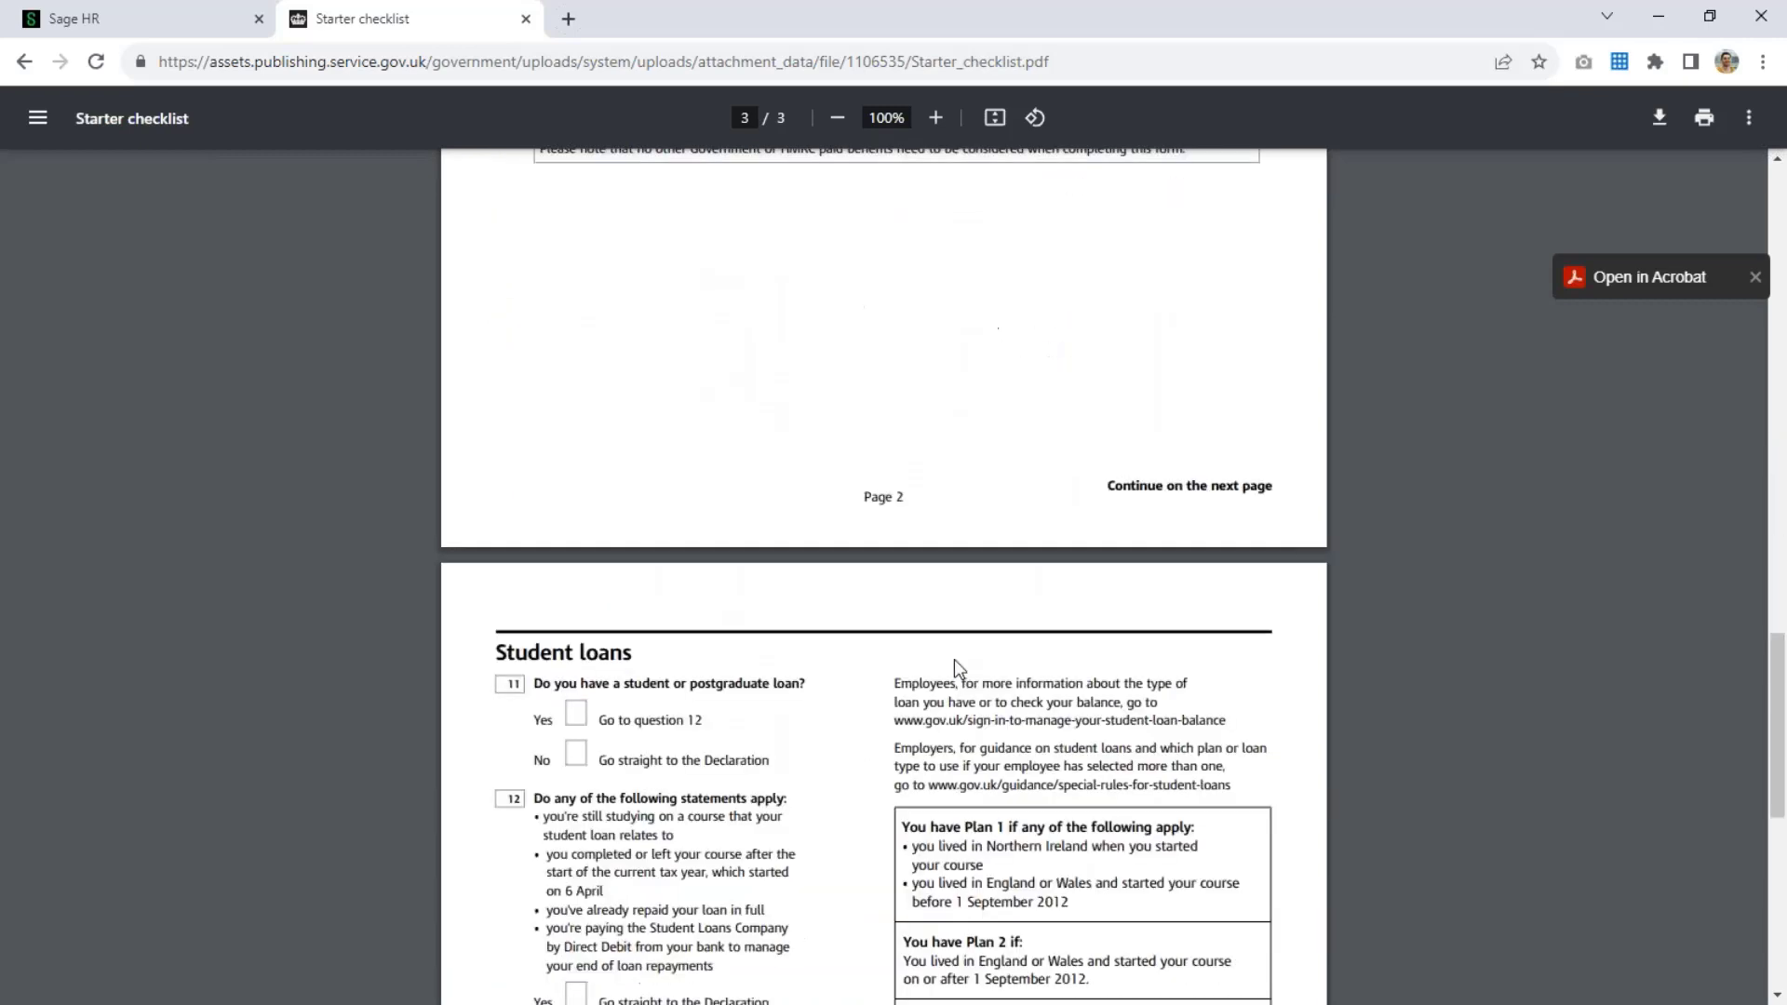
scroll(953, 659, down, 4)
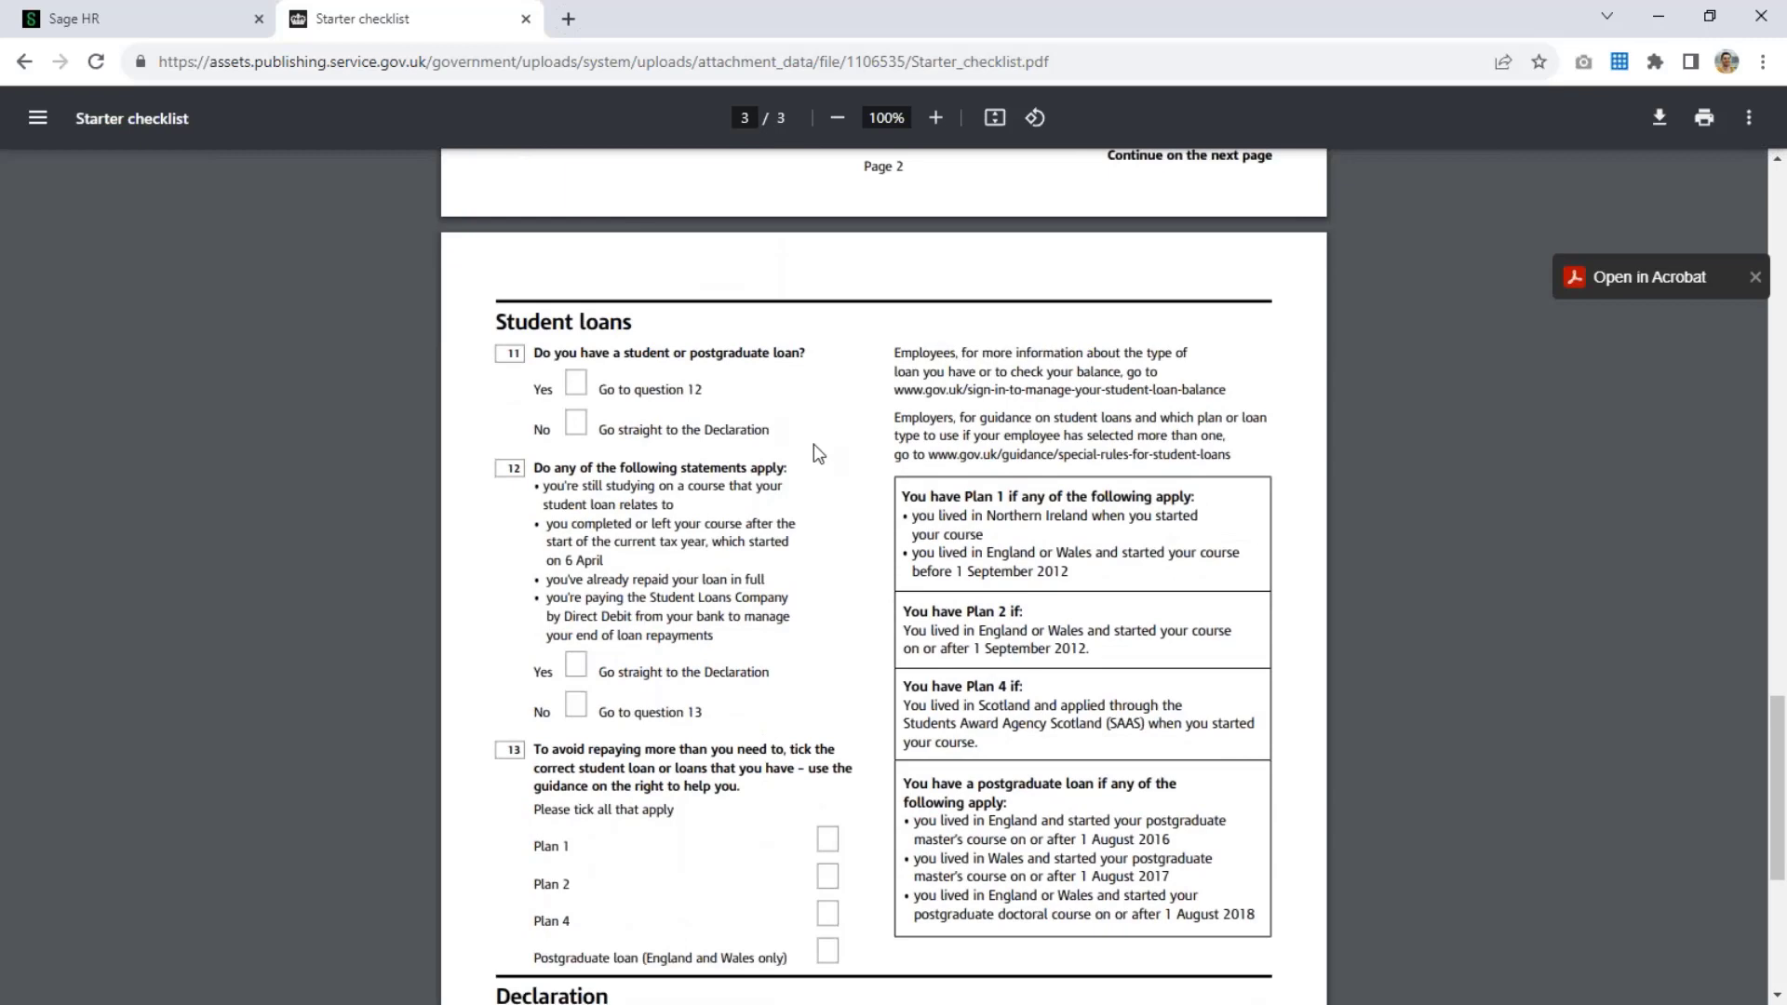
scroll(814, 444, down, 5)
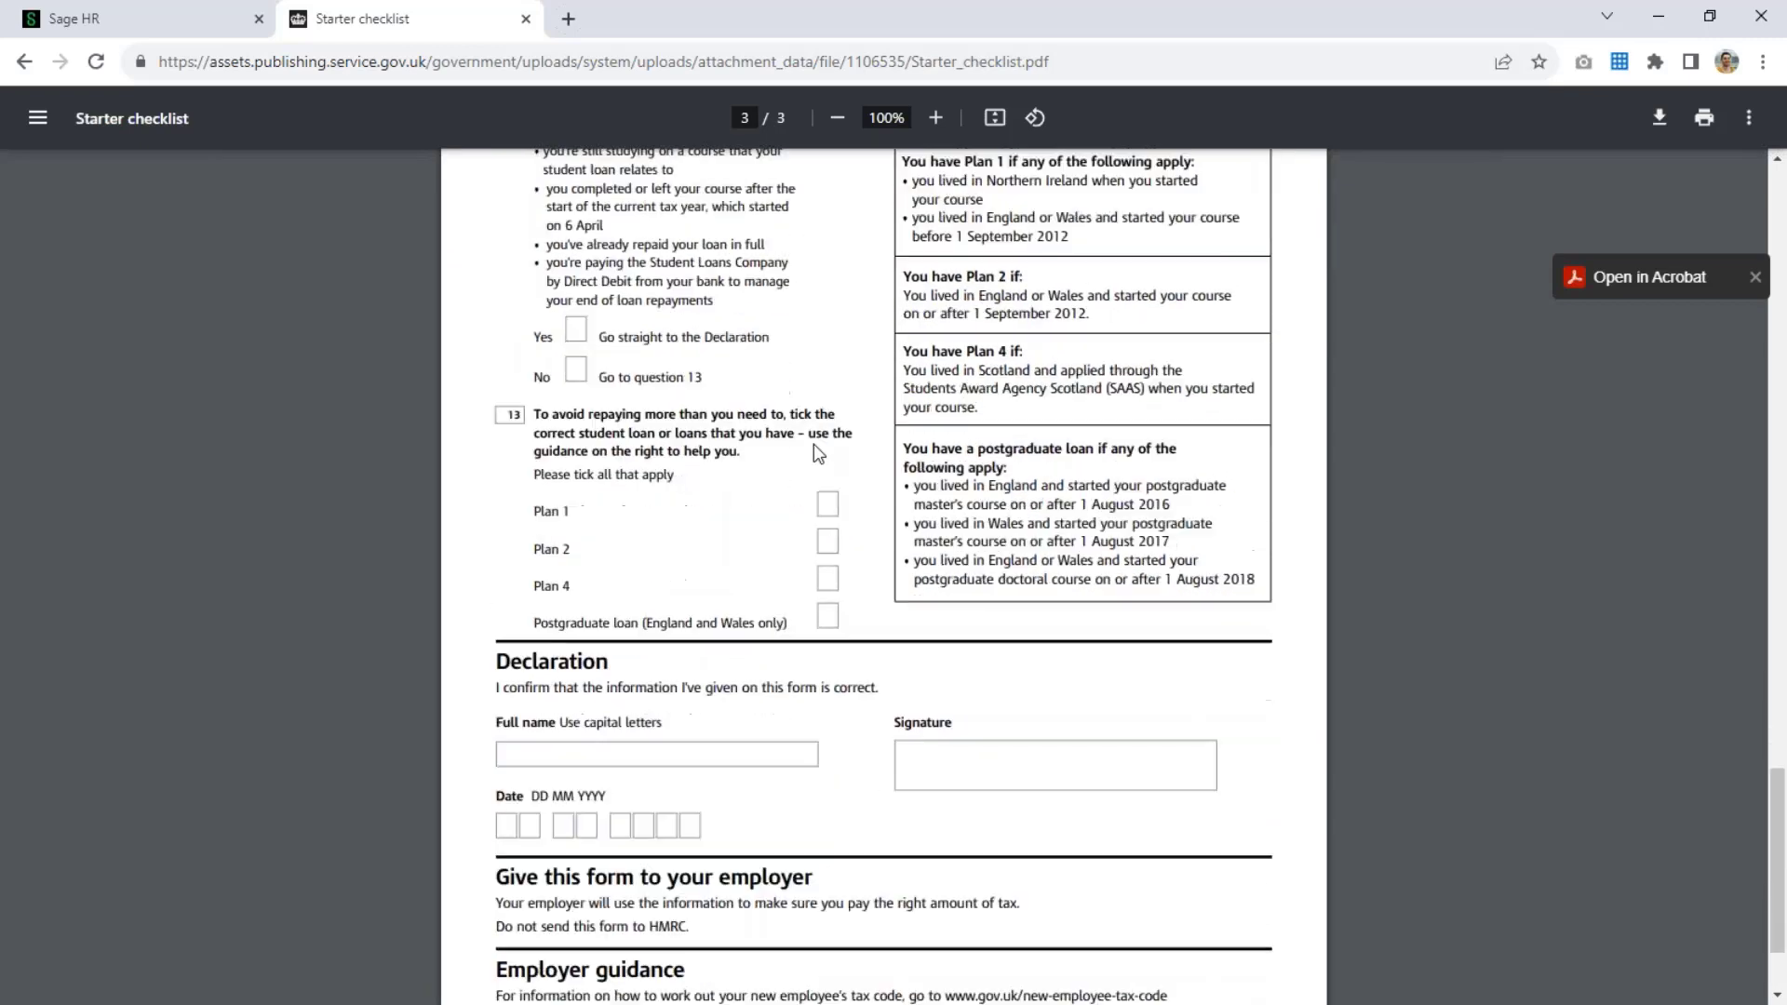
scroll(811, 446, down, 1)
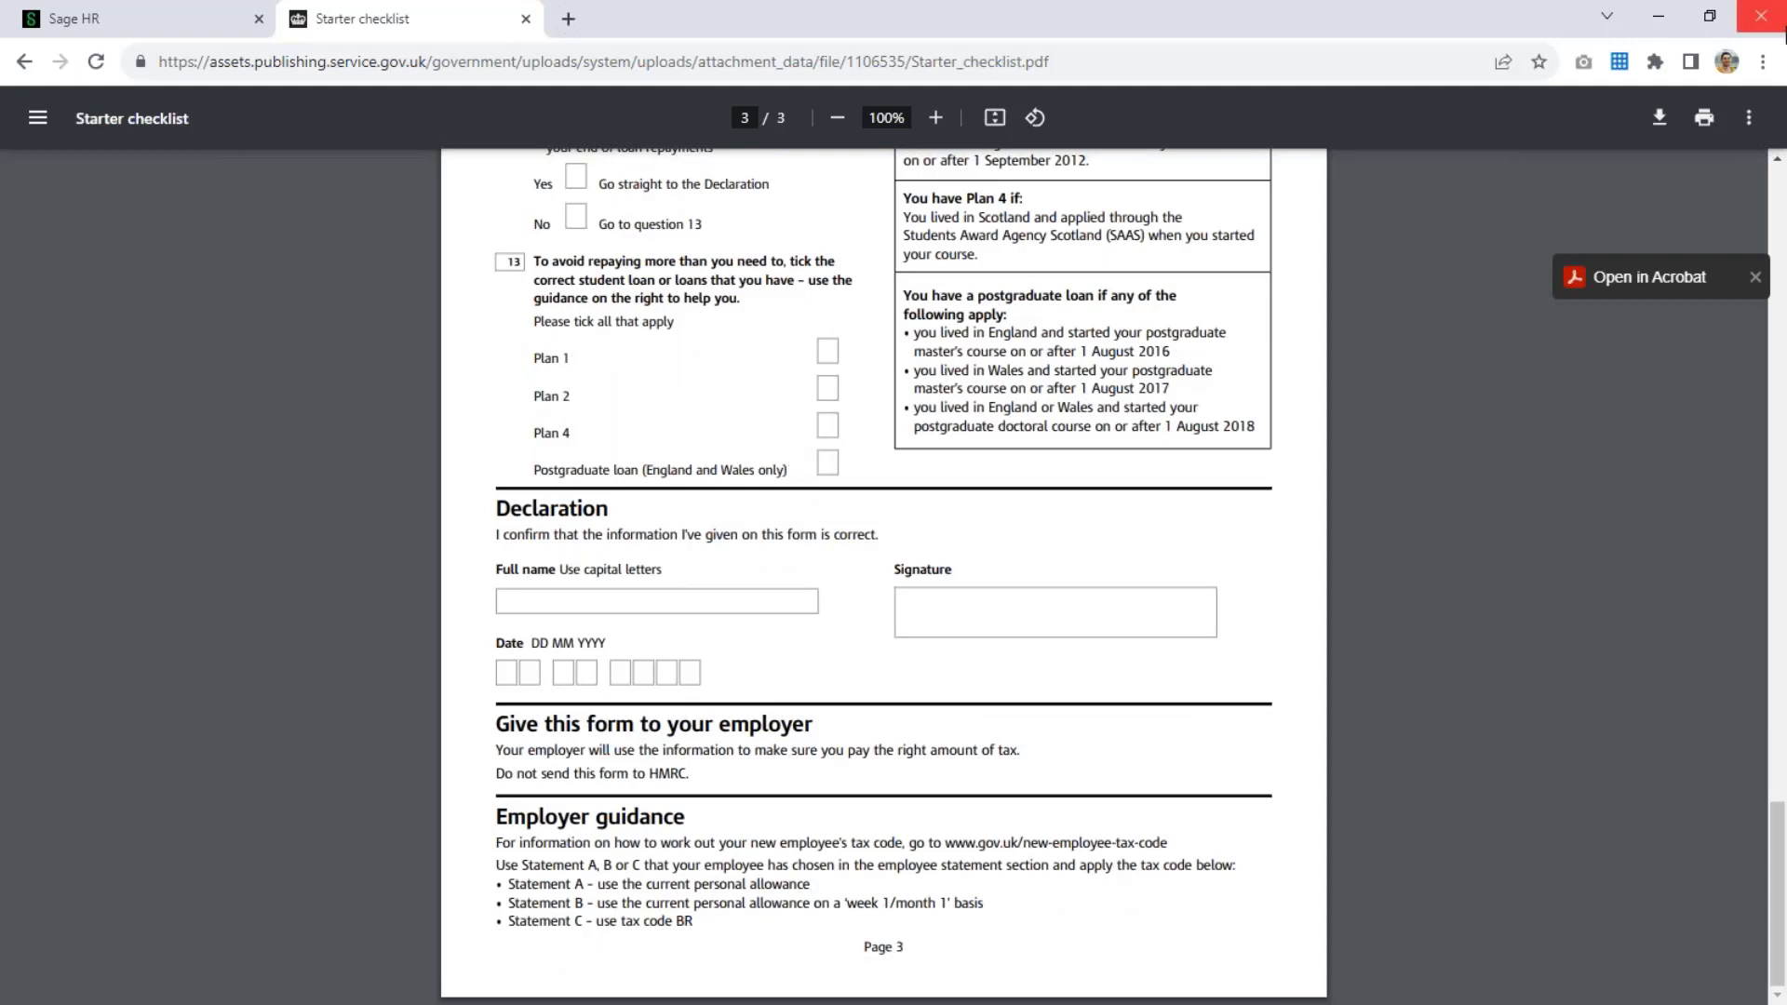
click(1670, 14)
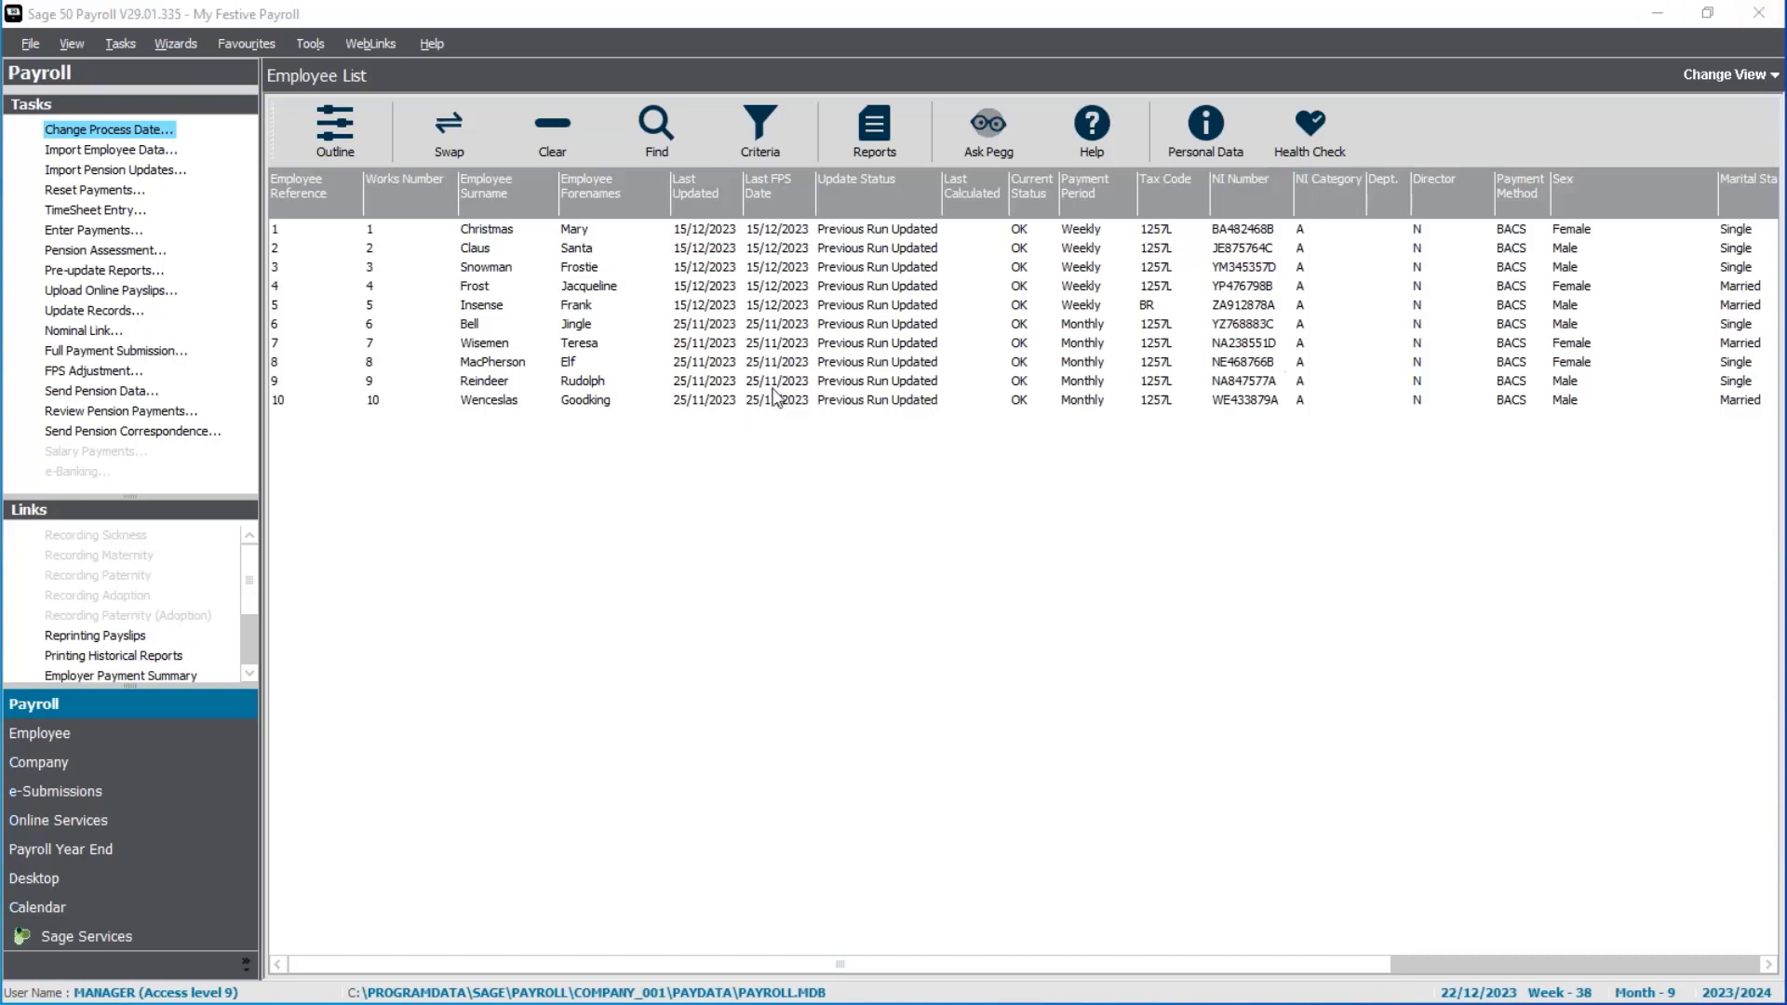
- Start the Employee Wizard for a new record based on the fifth listed employee, and cancel it at the personal details page
click(586, 307)
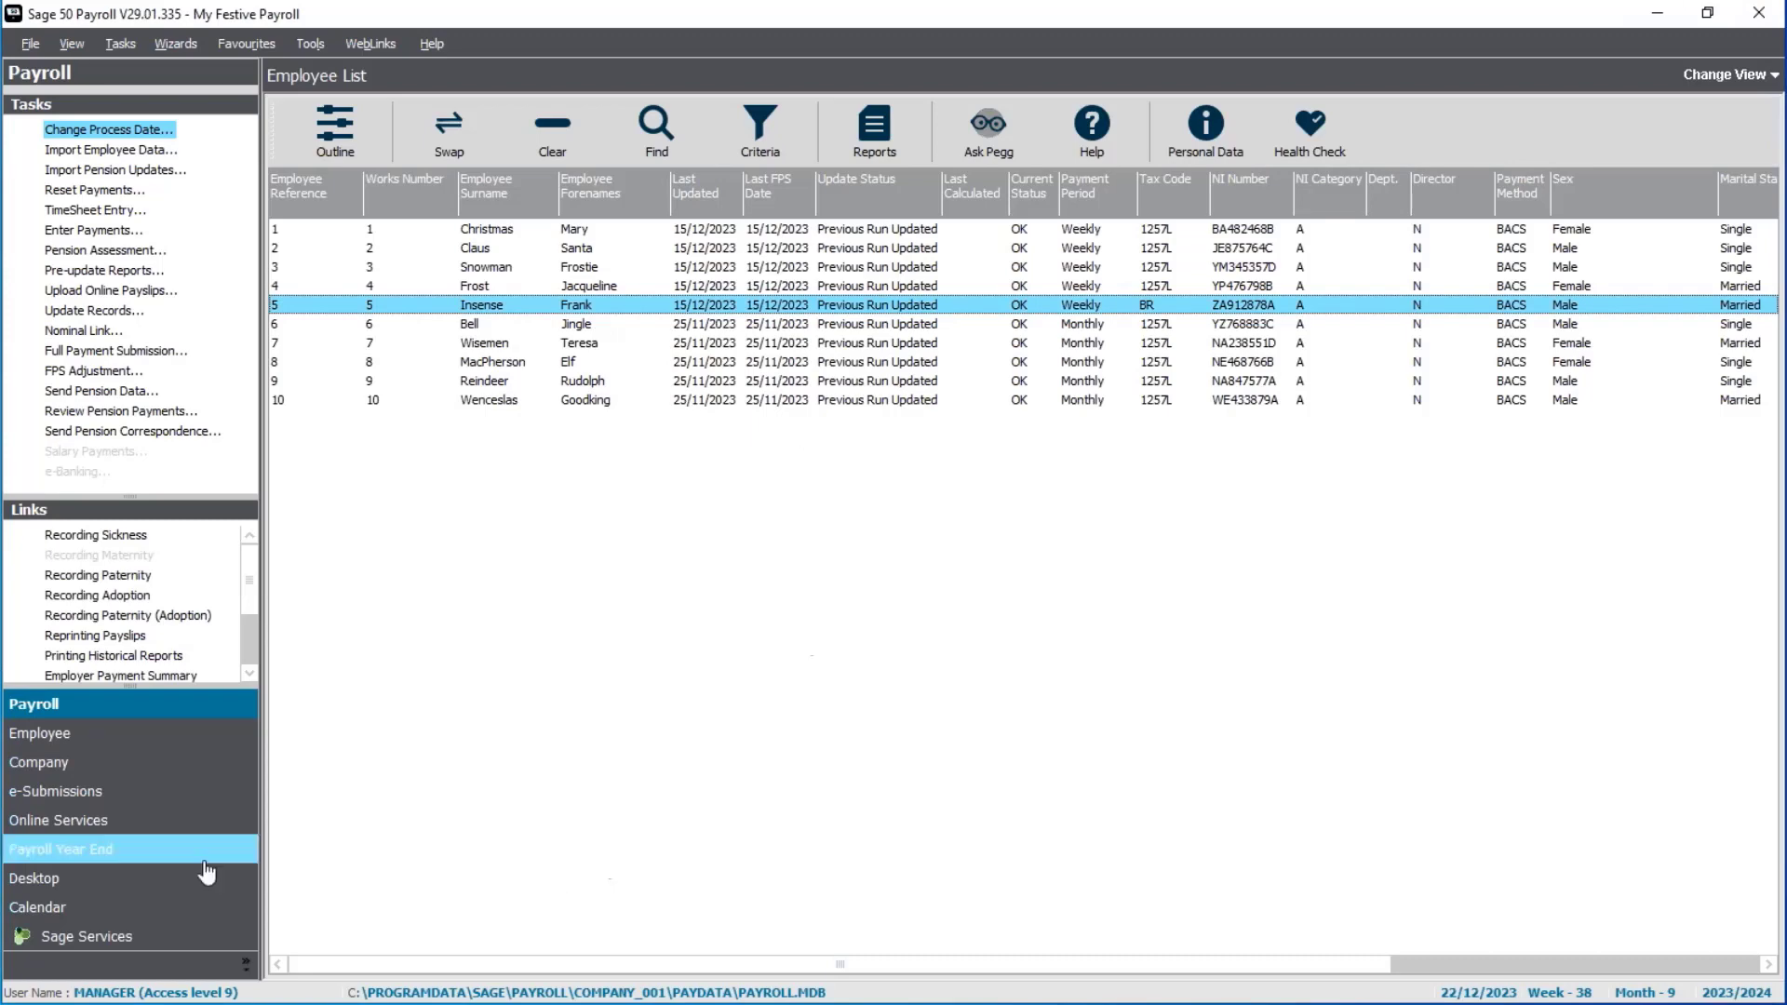
click(73, 735)
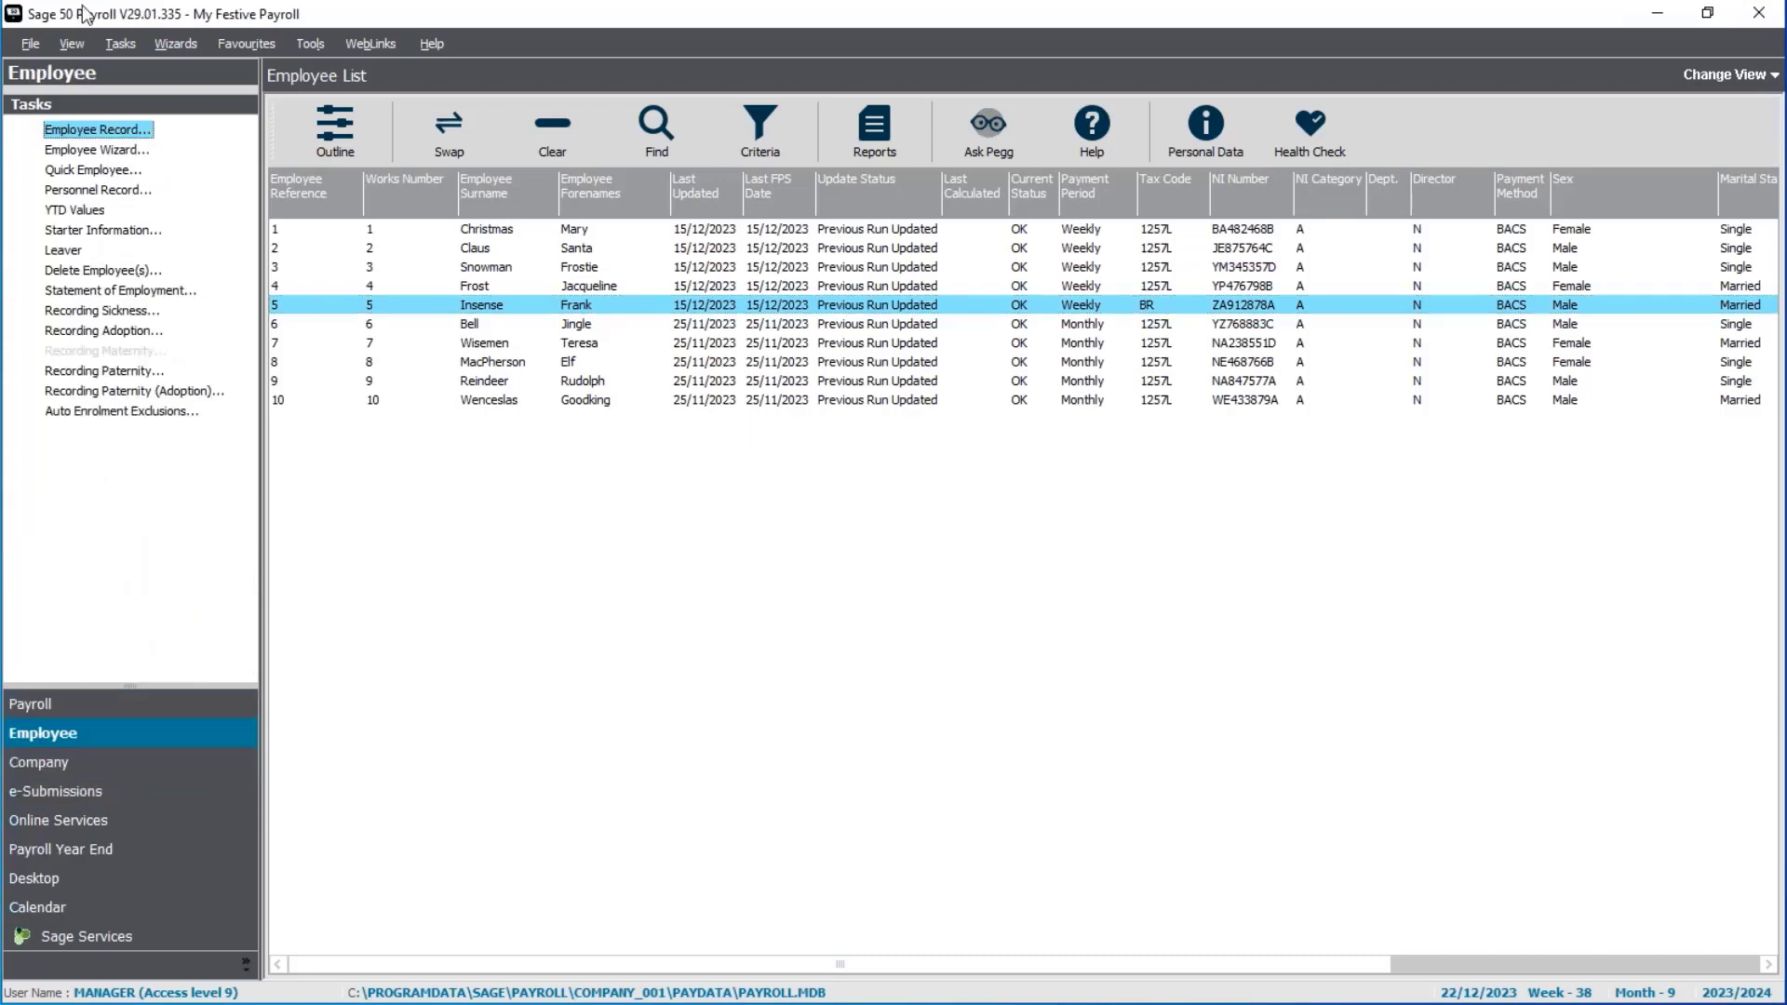
click(84, 151)
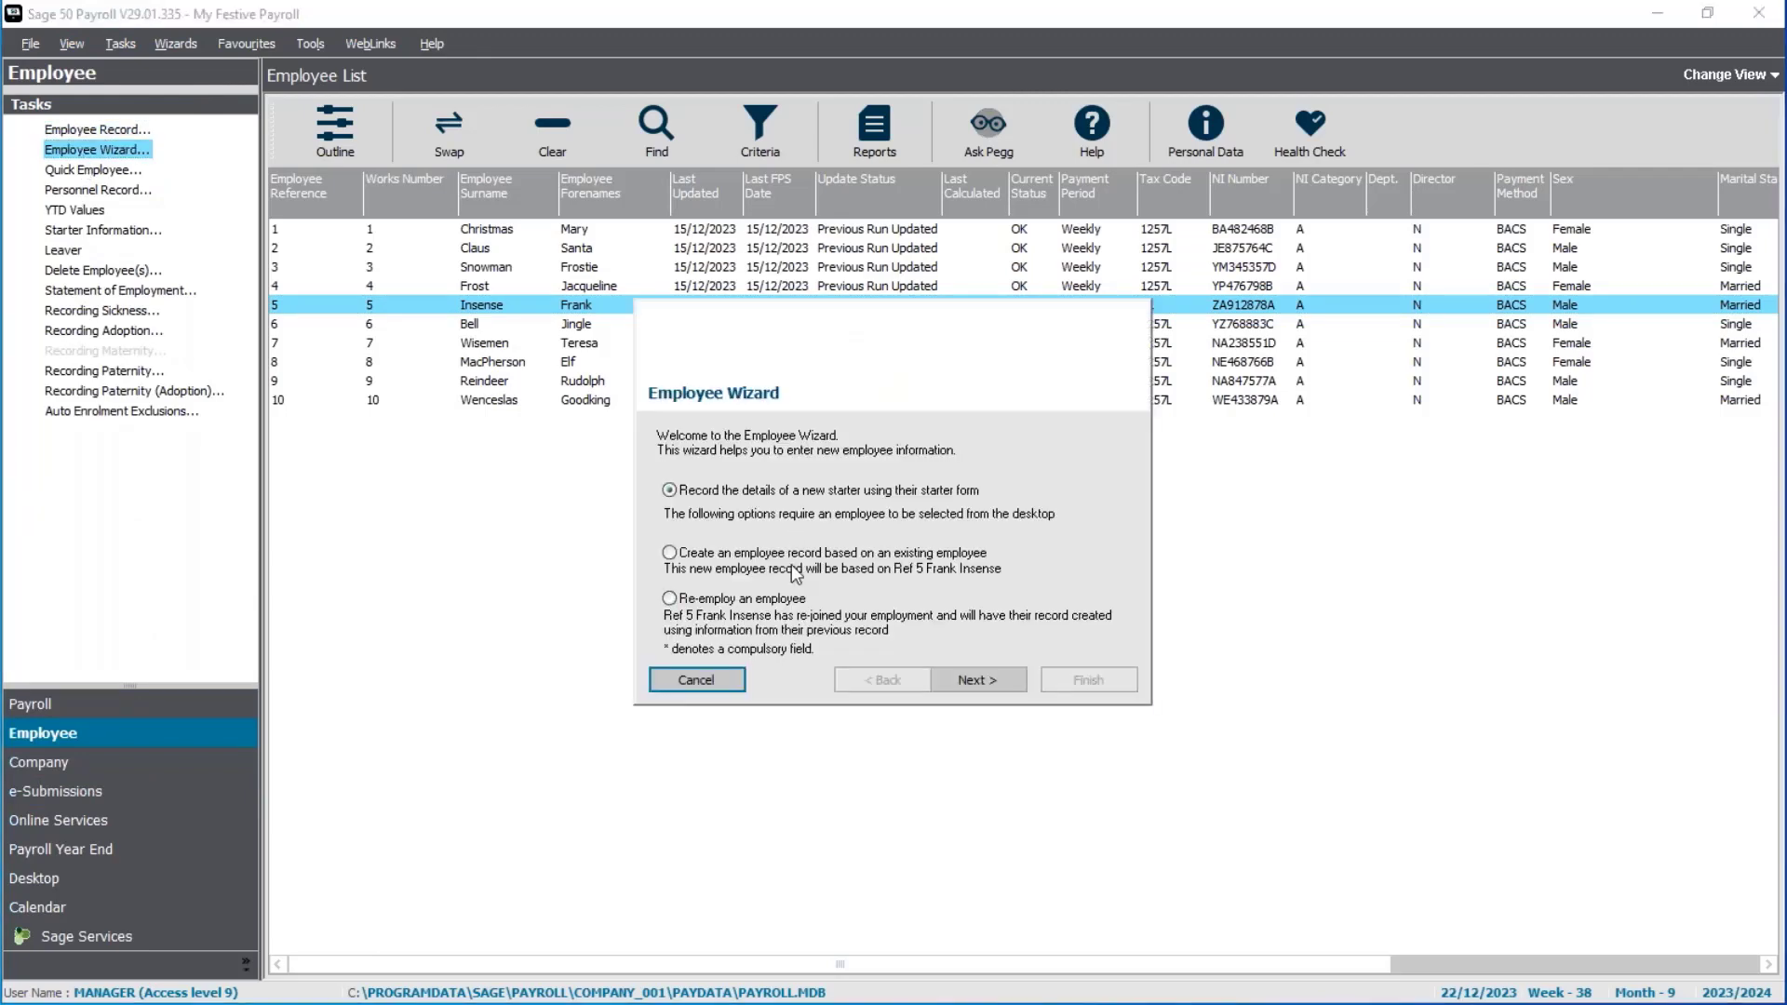
click(735, 554)
click(1002, 683)
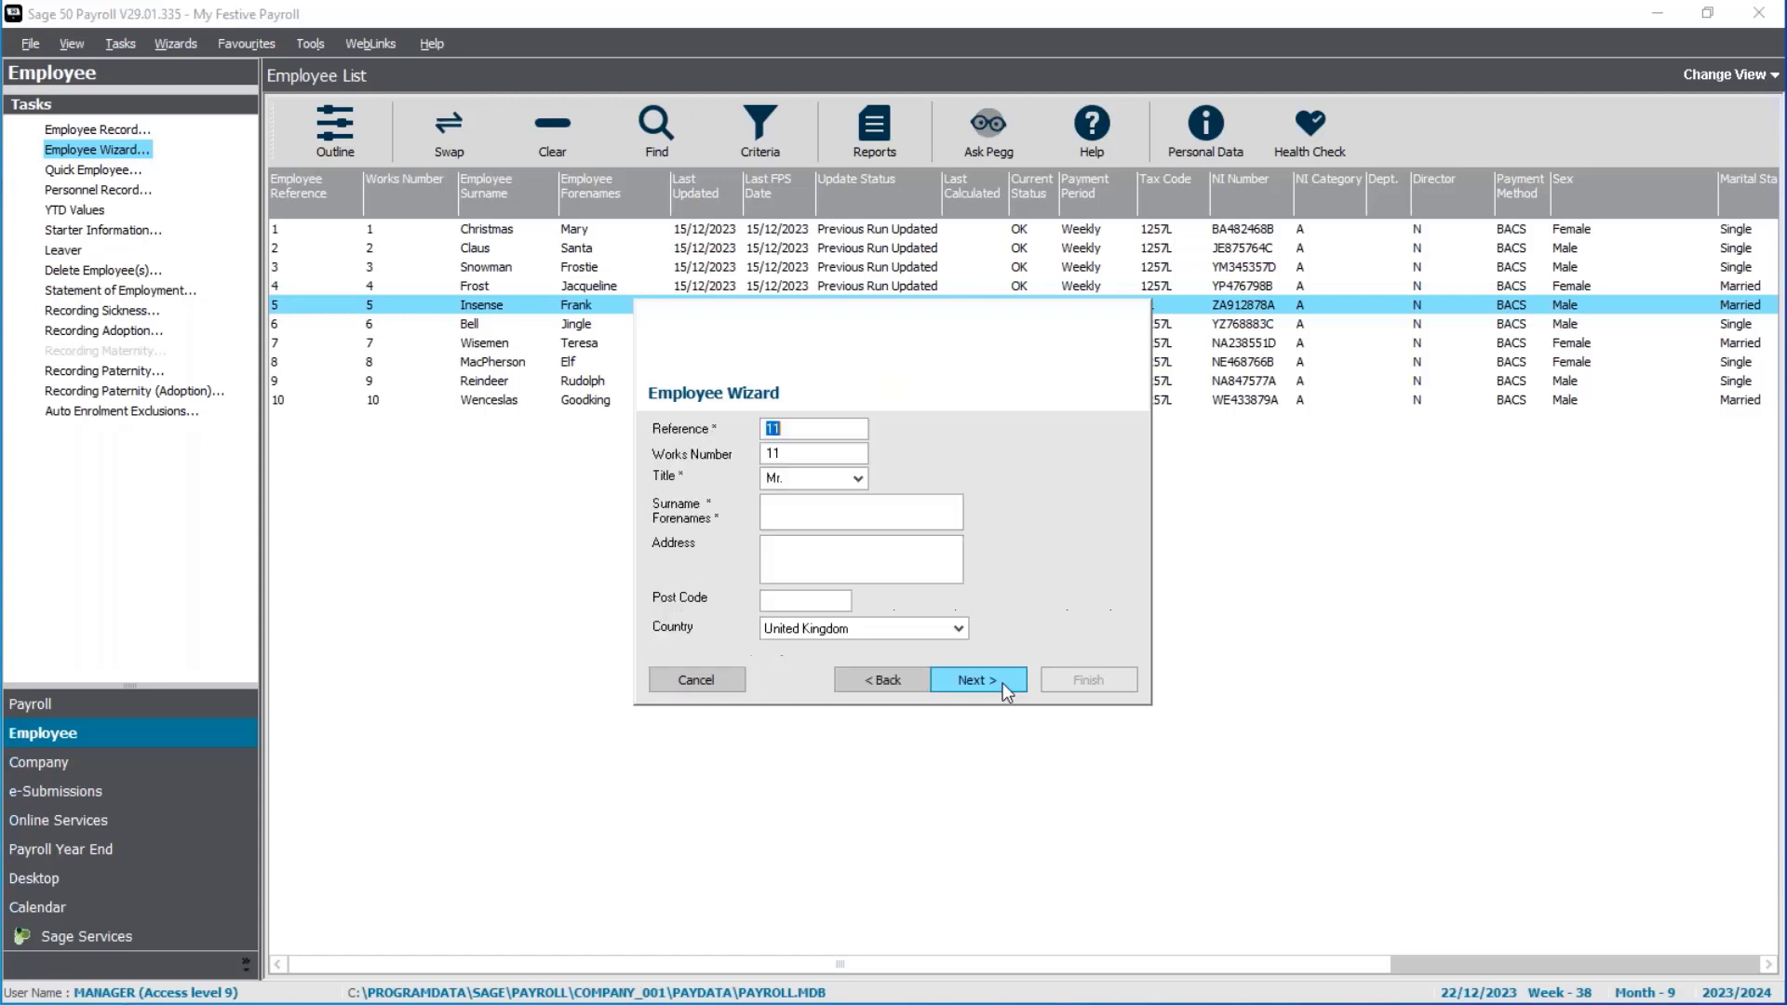
click(693, 681)
click(962, 605)
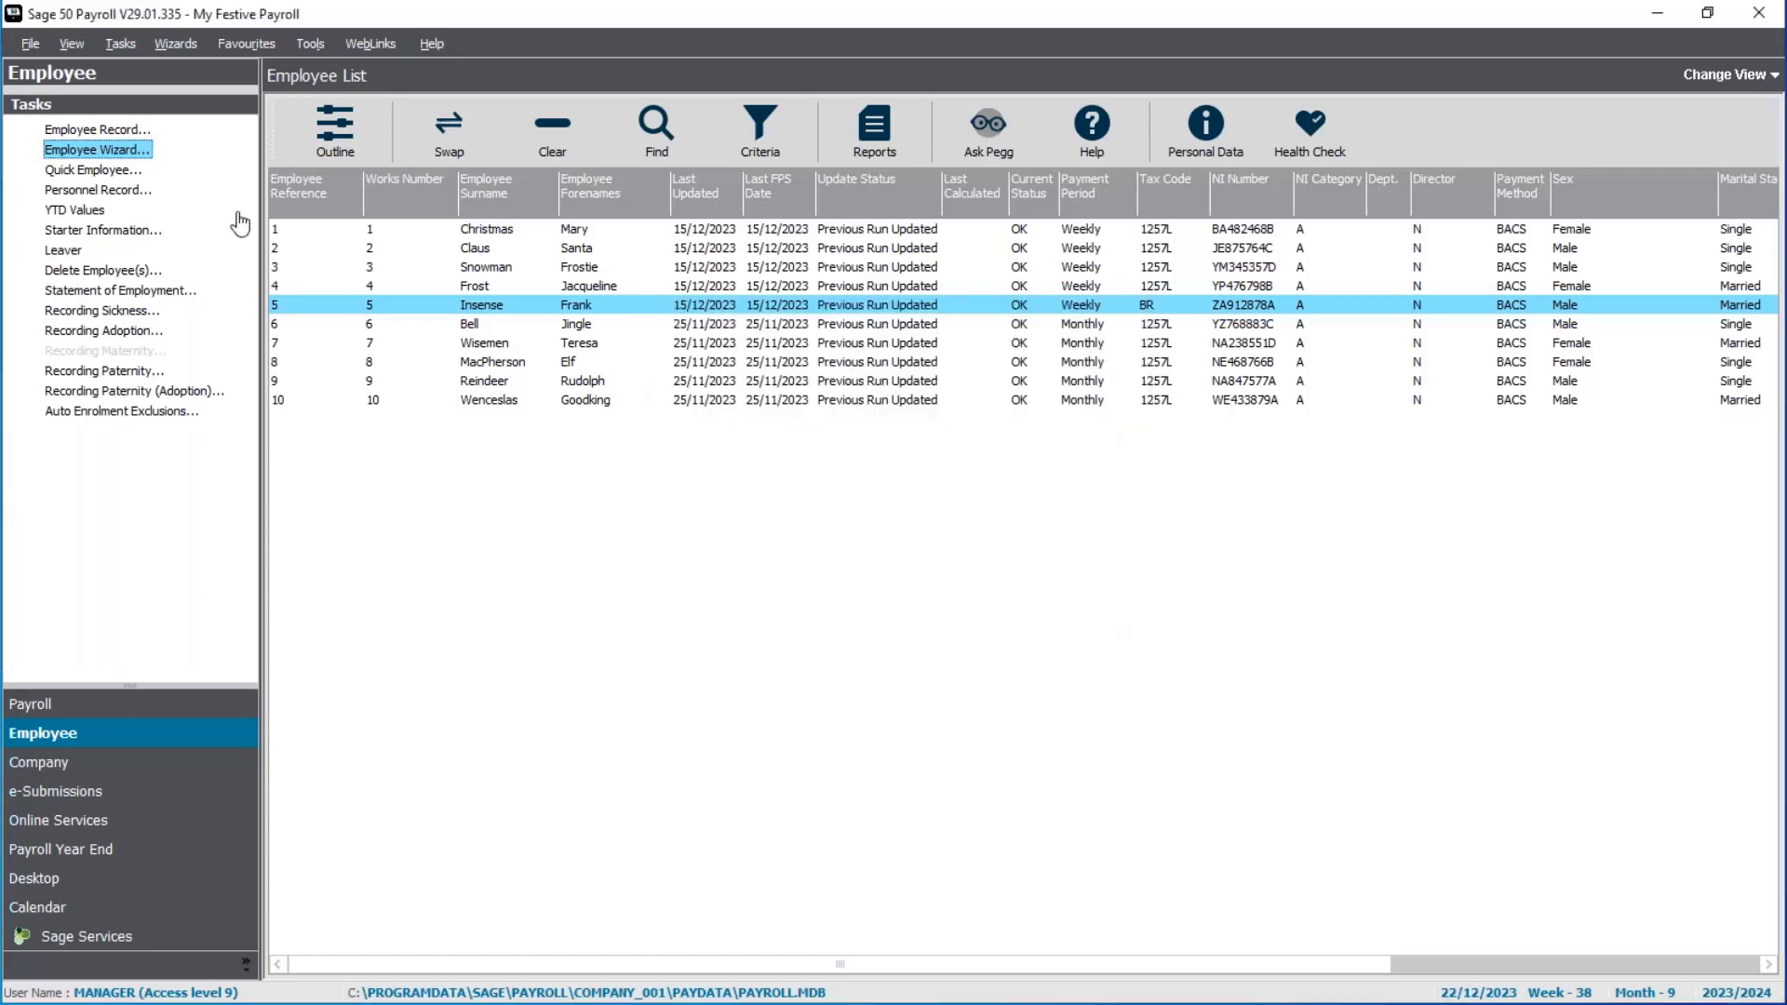
- Start a quick employee record based on an existing one with form P46 and starting declaration Statement C, and close it unsaved
click(111, 173)
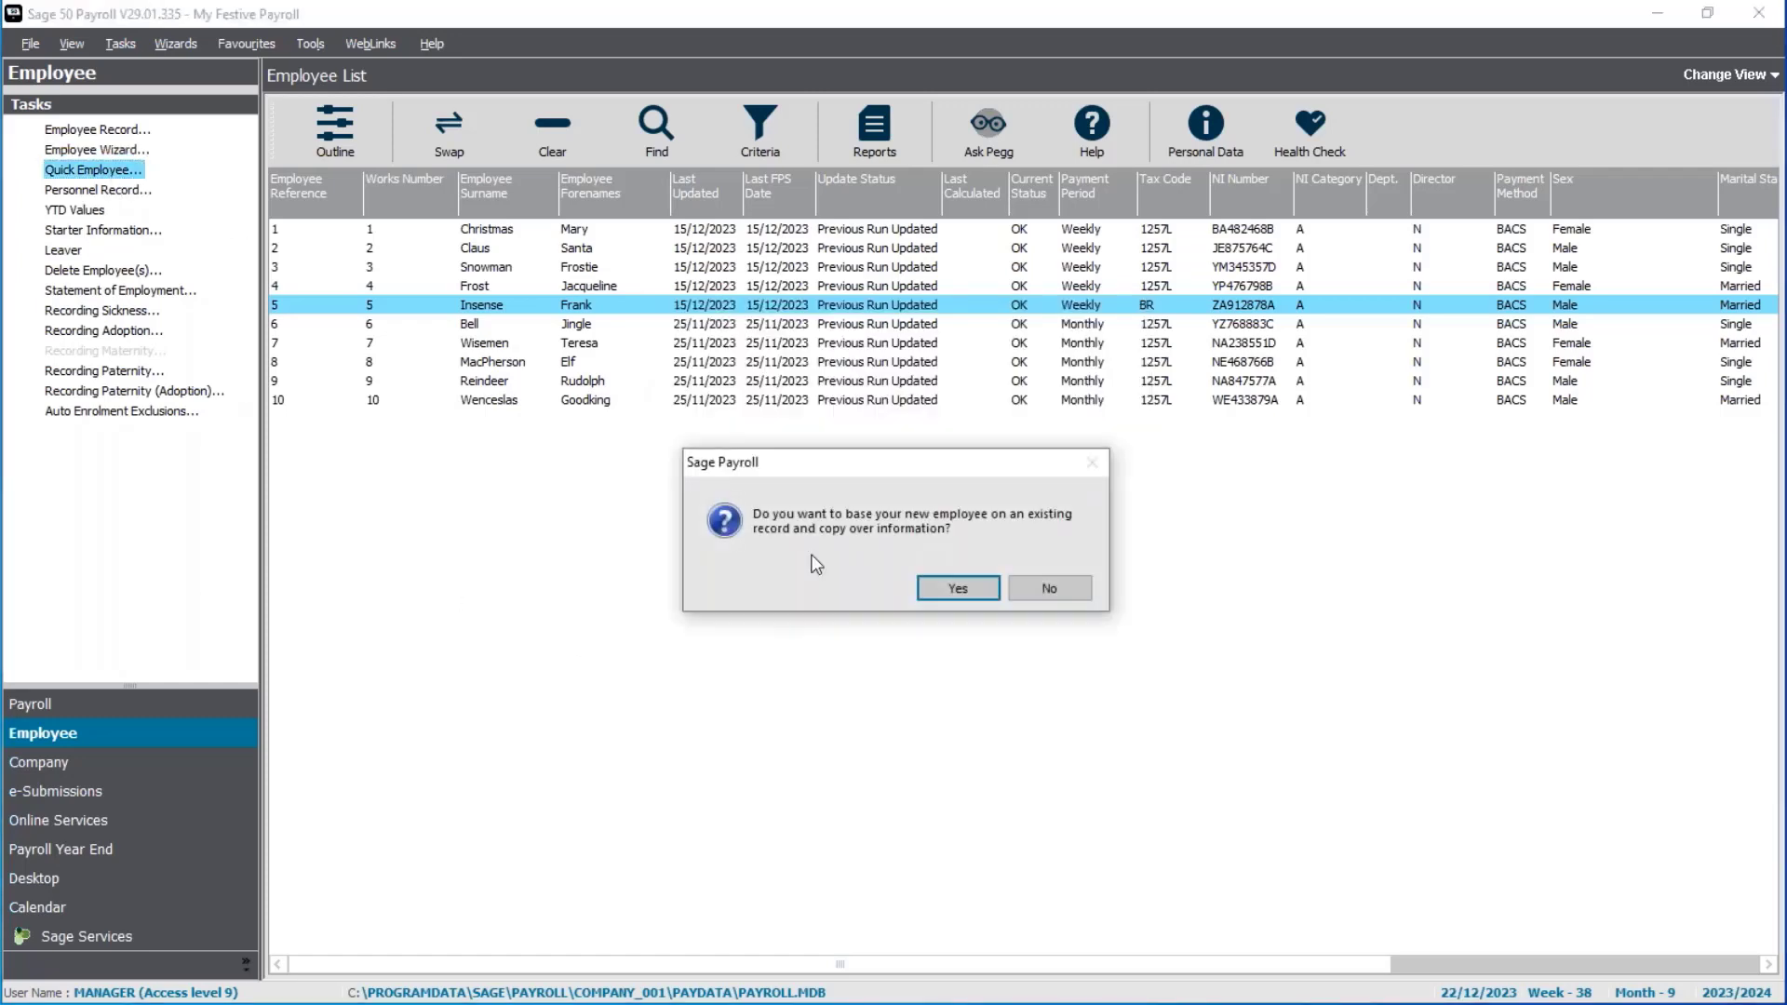
click(957, 588)
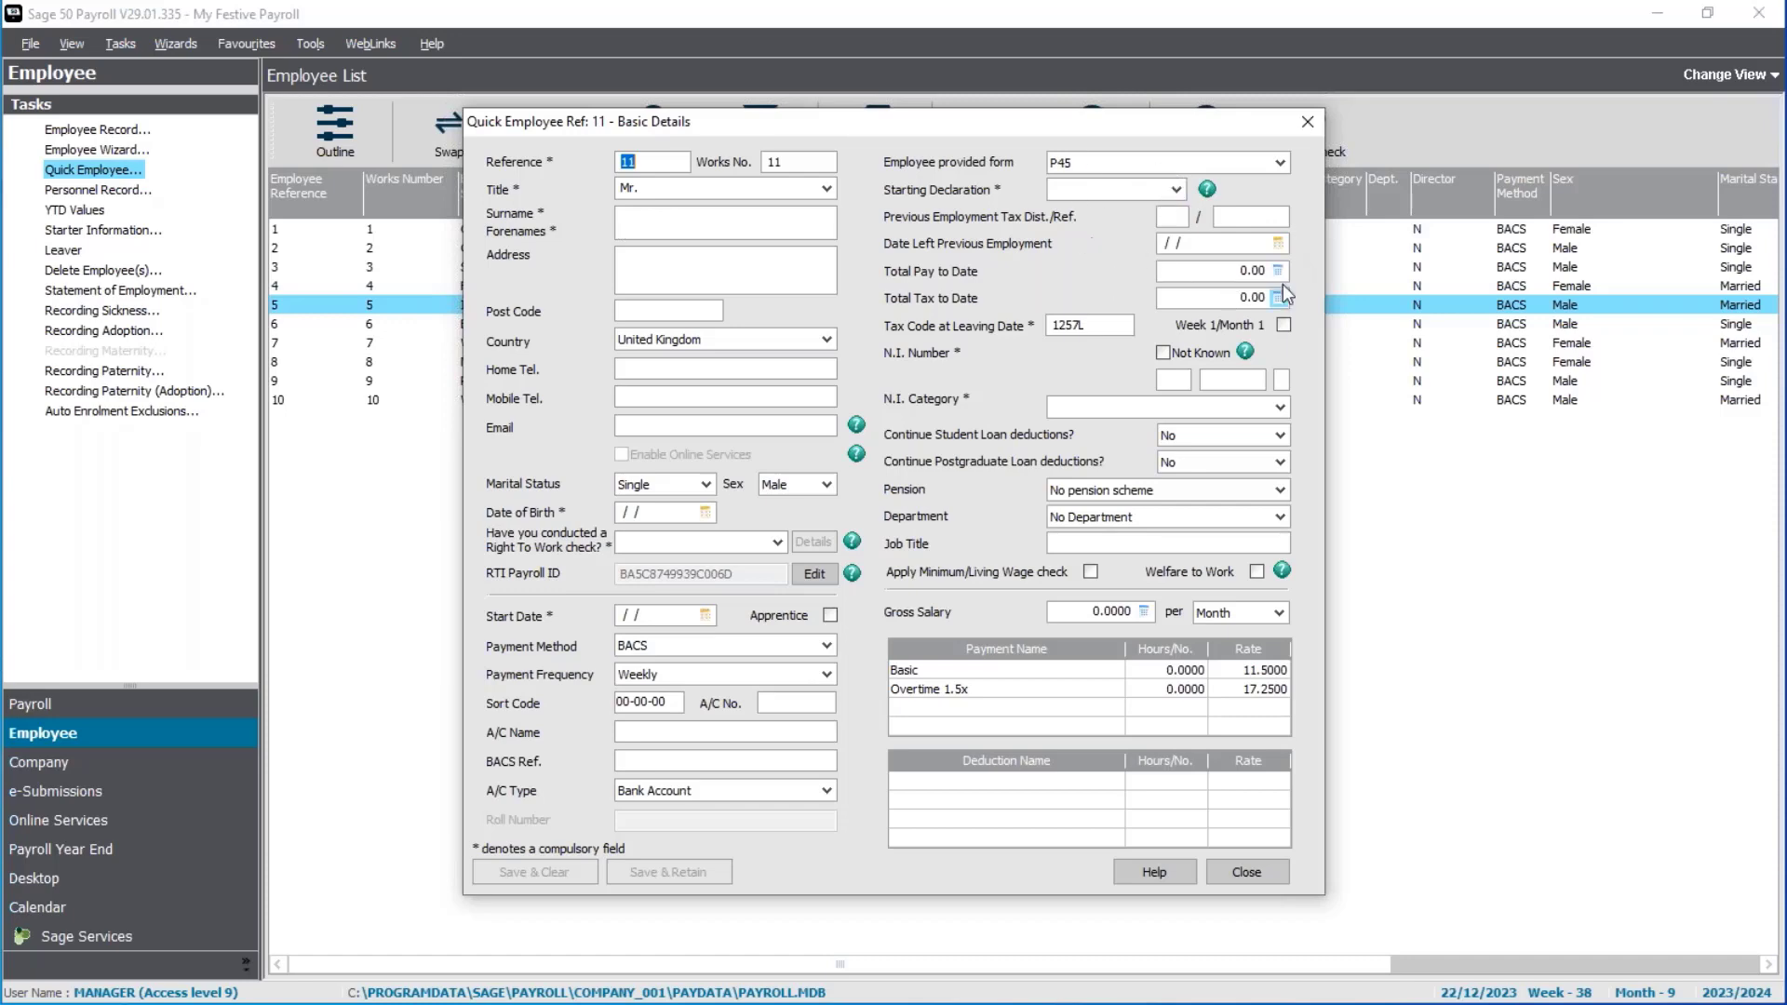
click(1281, 164)
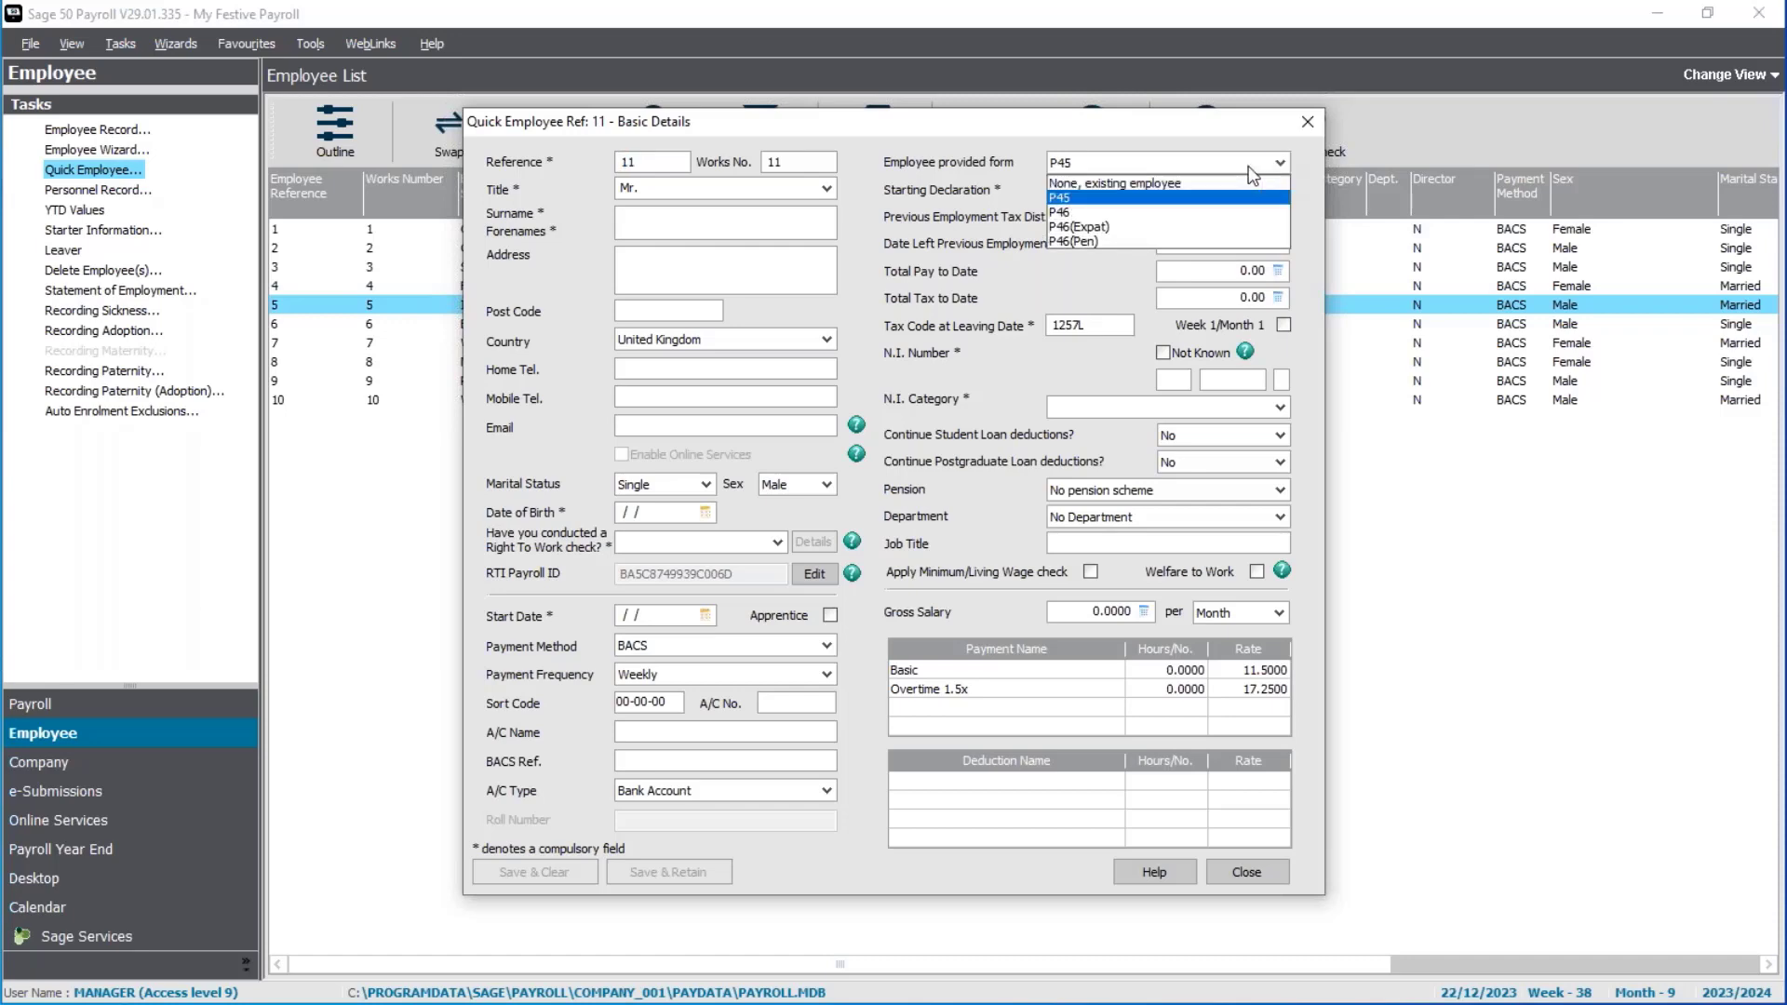
click(1127, 214)
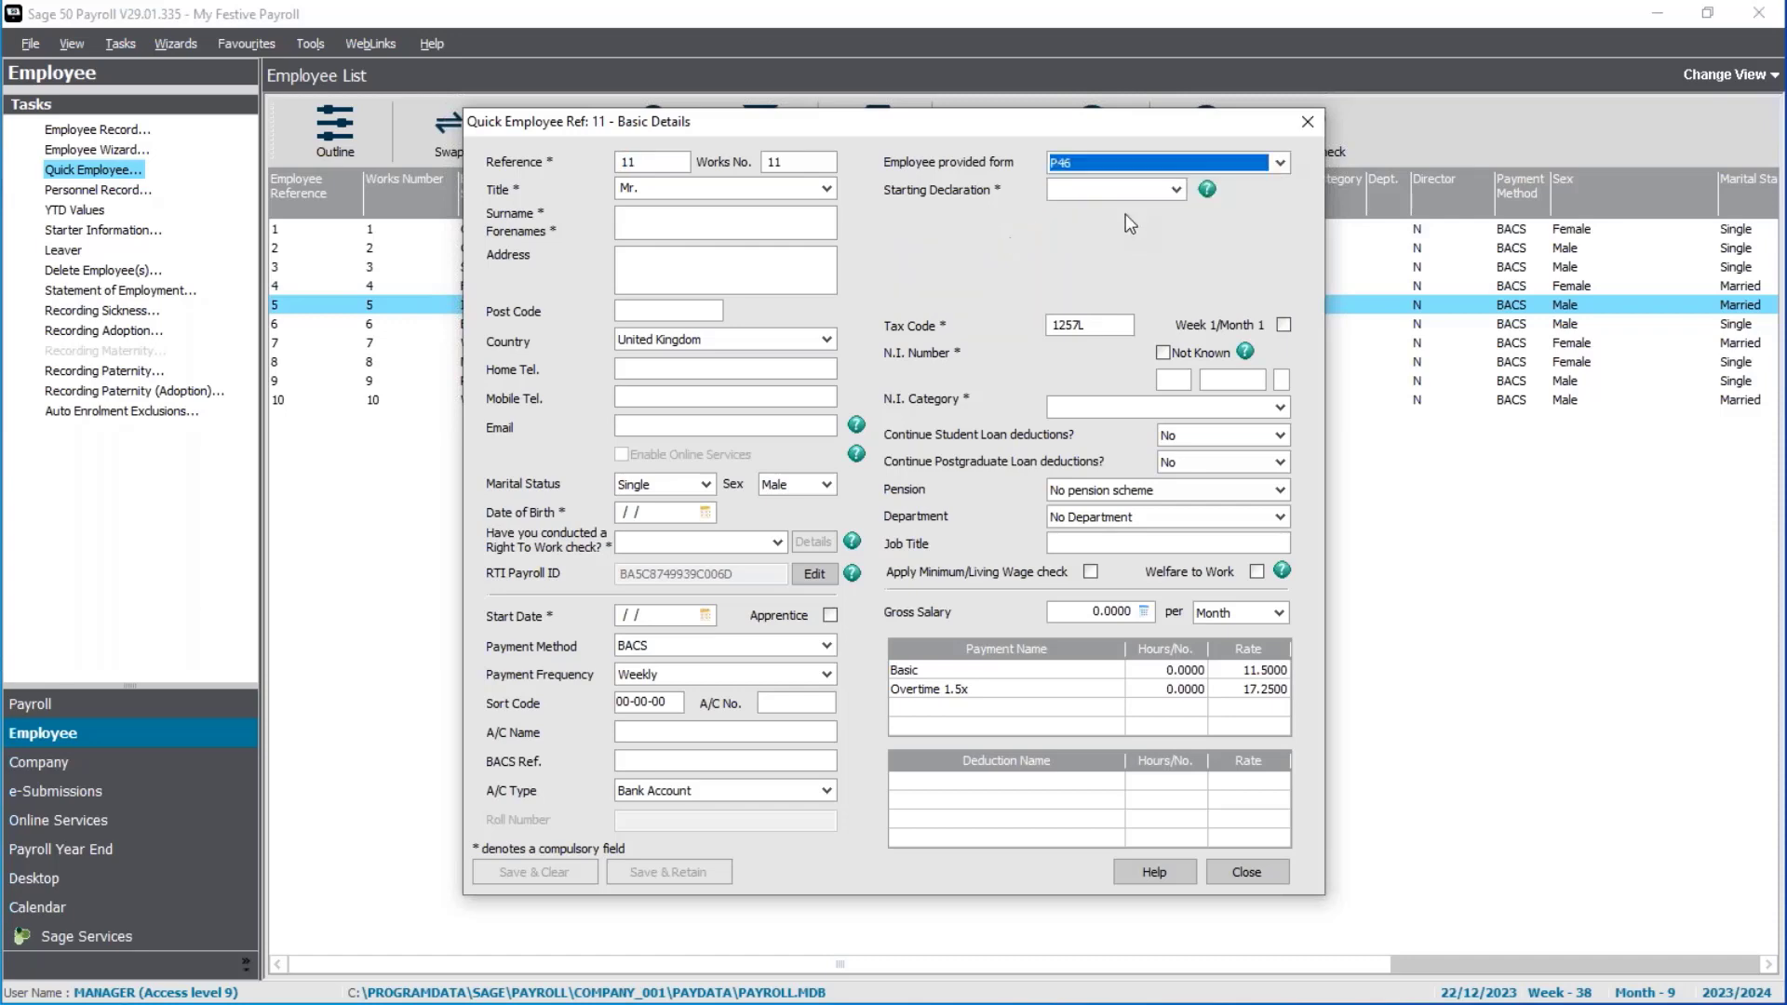
click(1170, 191)
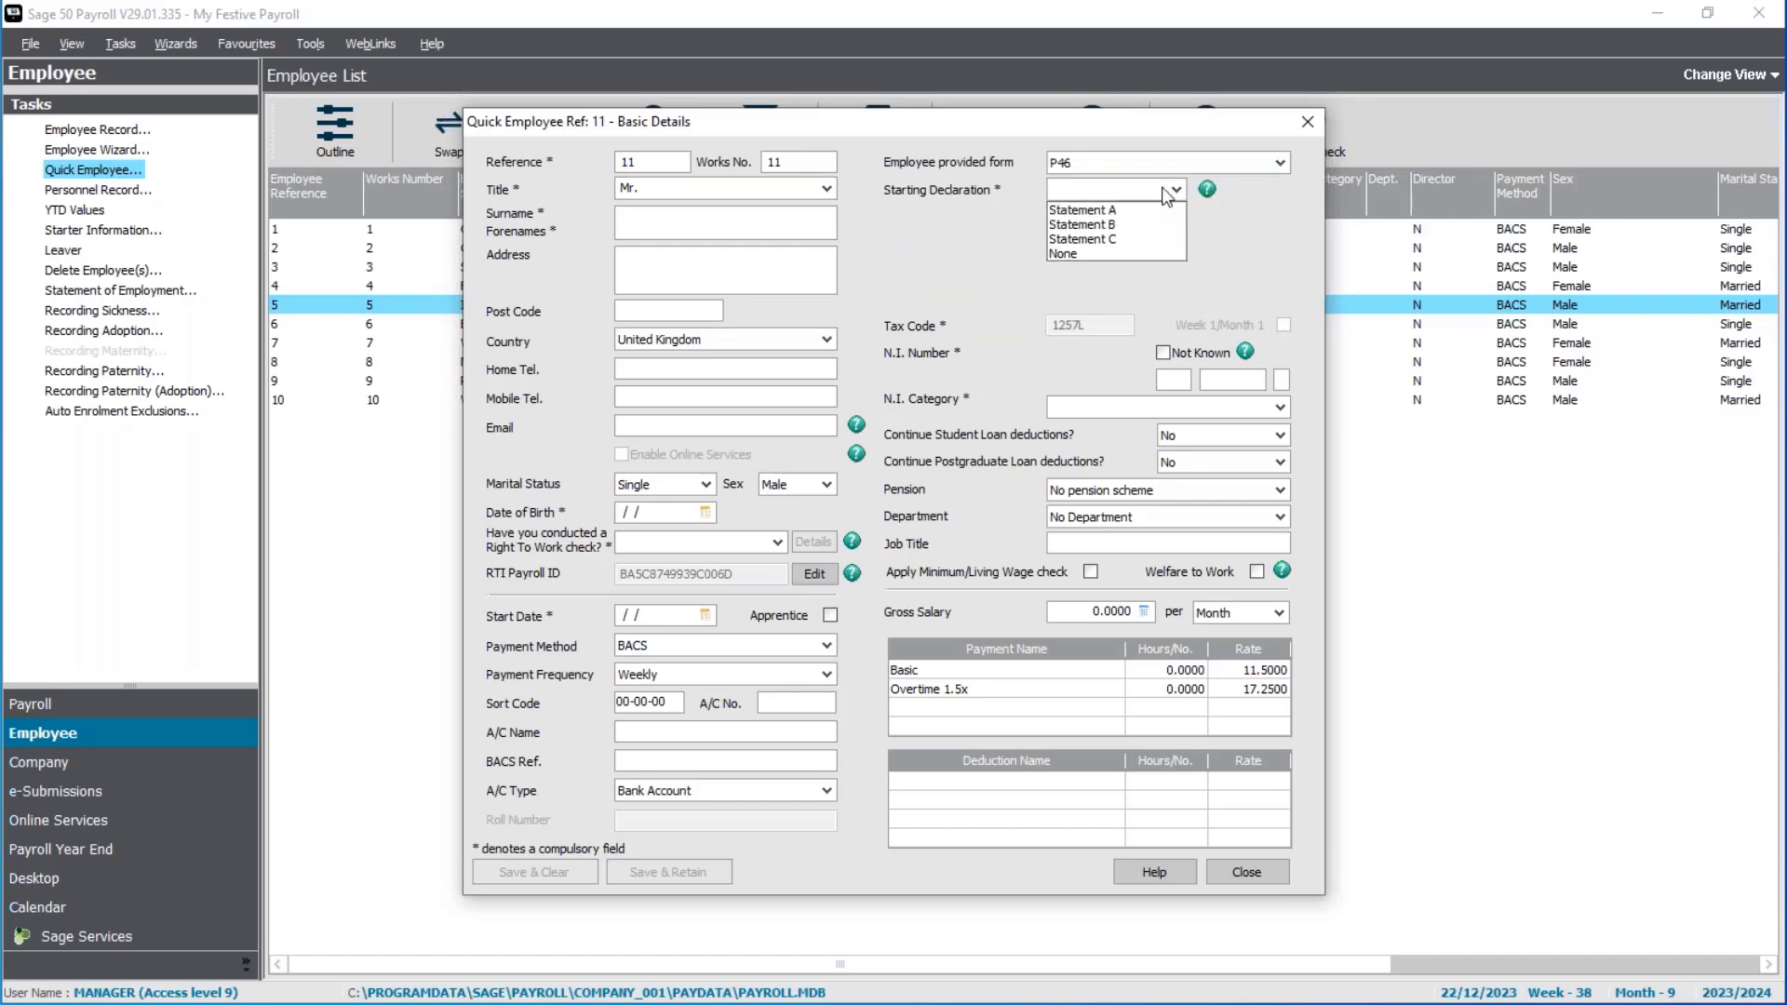
click(1108, 240)
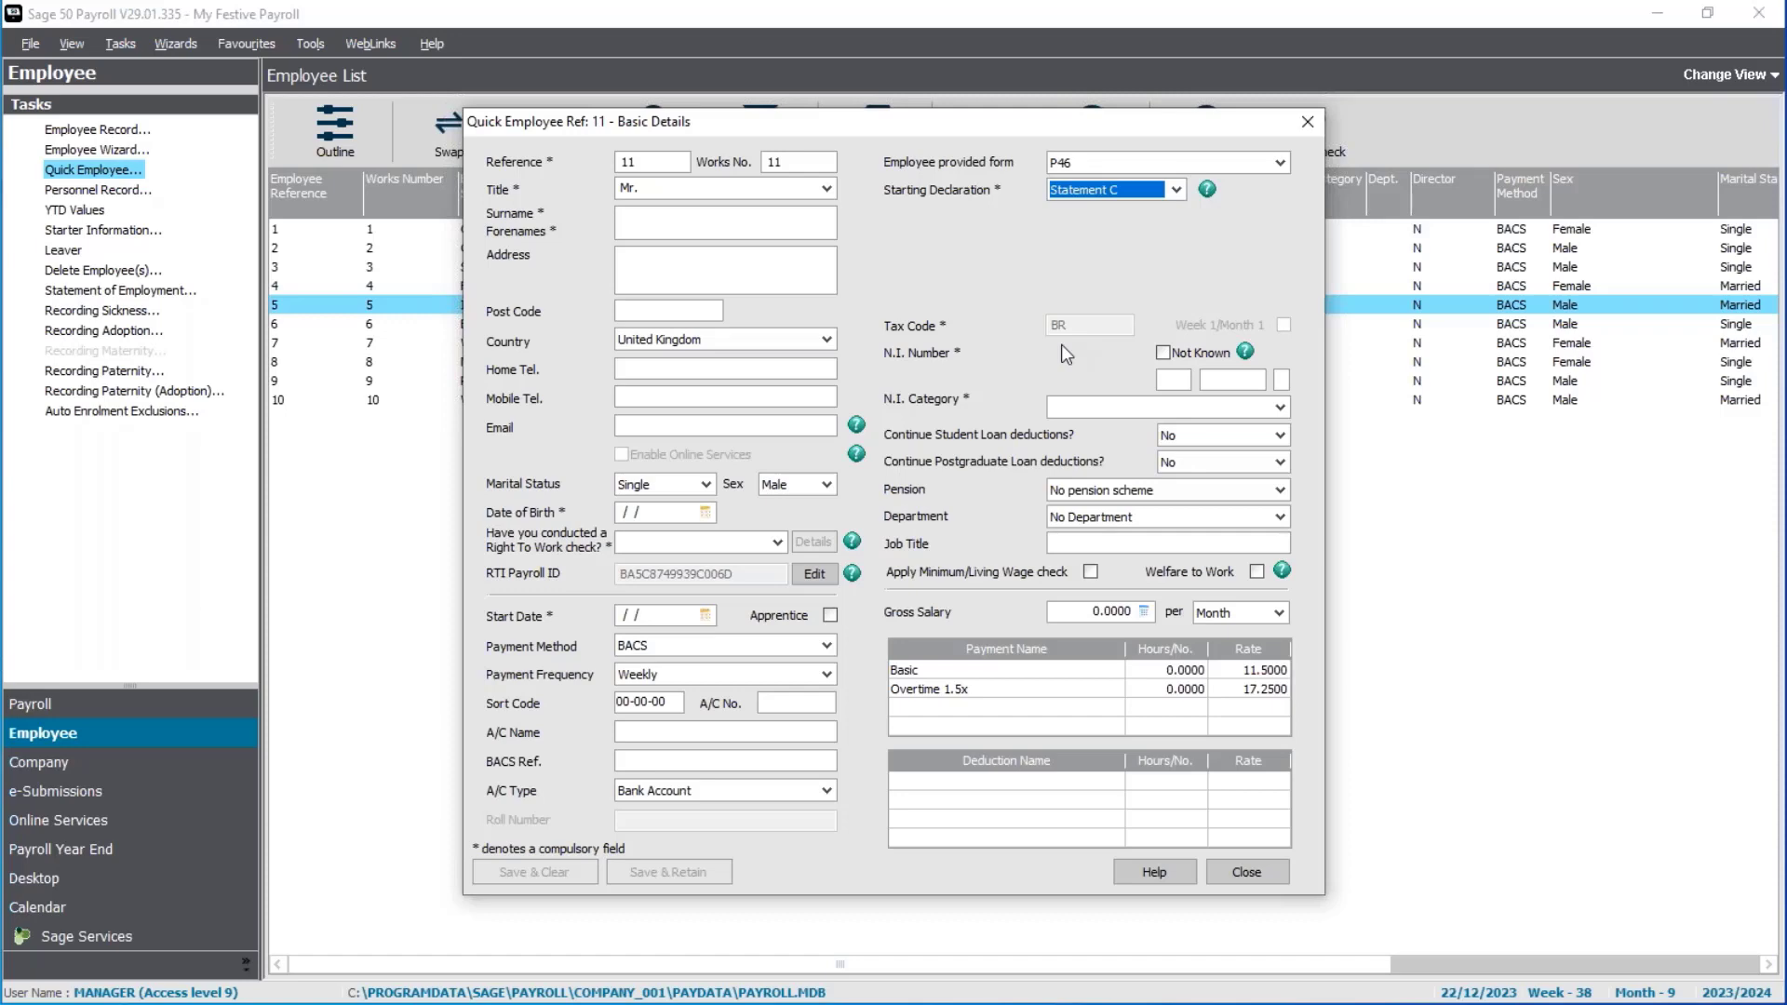
click(1245, 872)
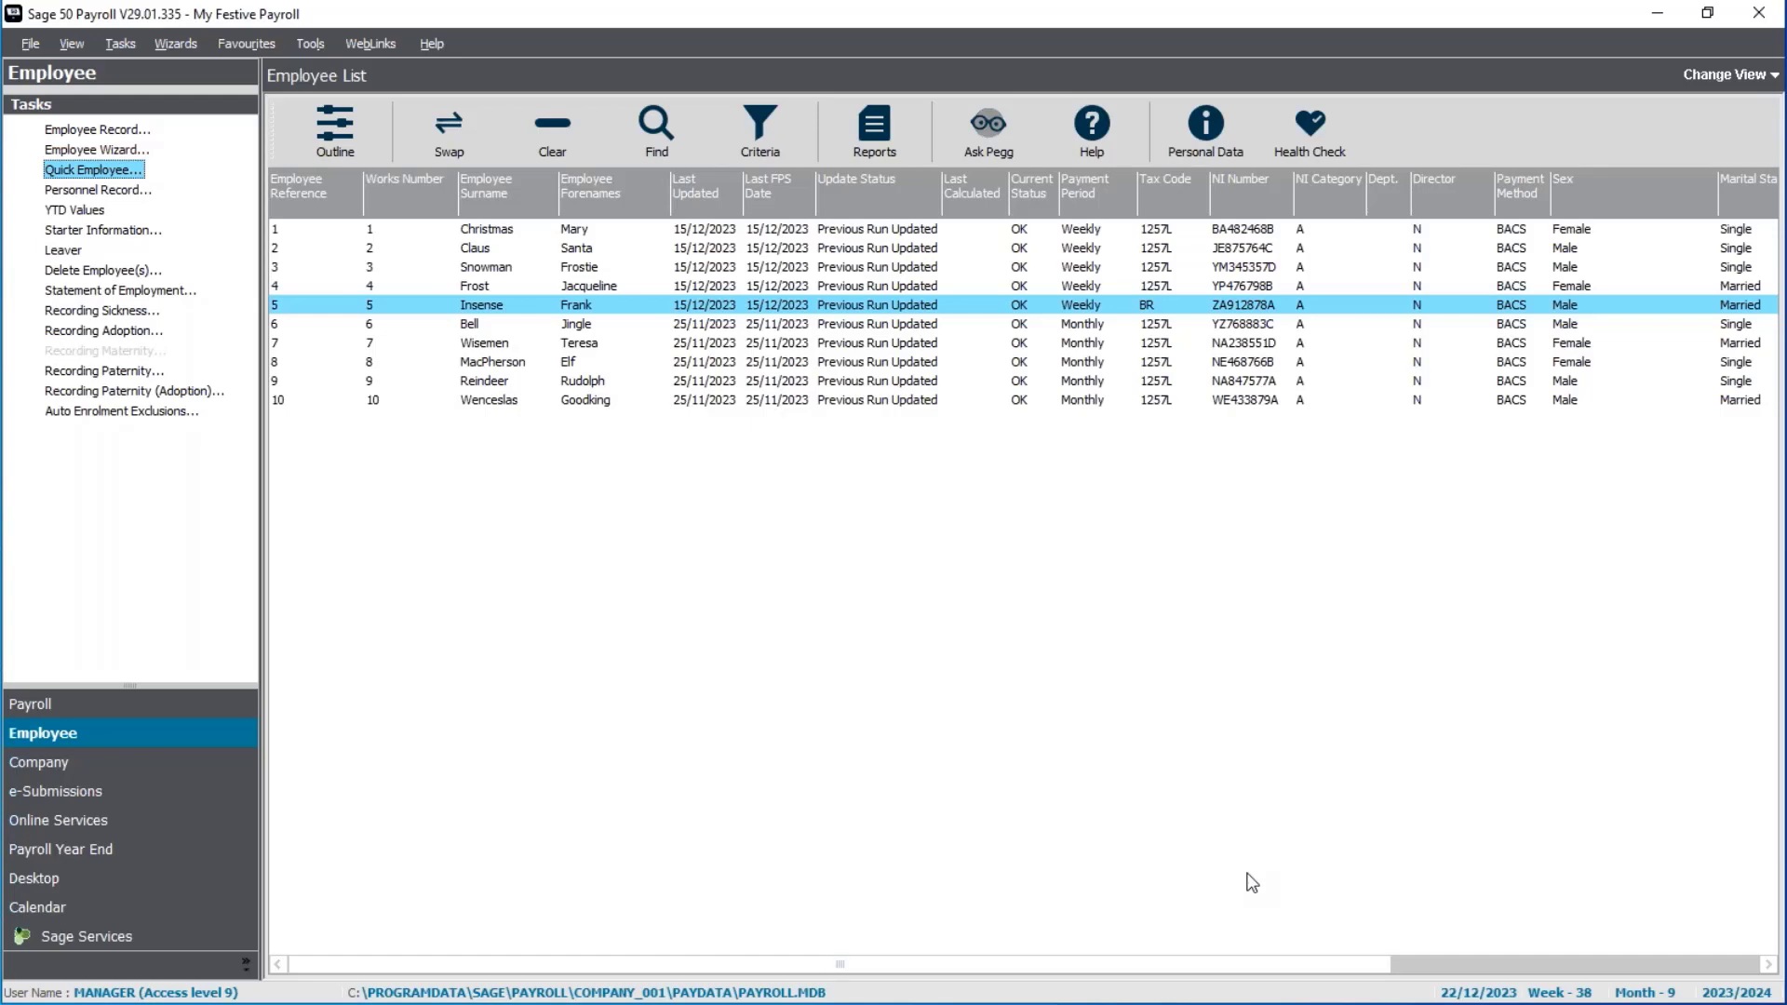
click(234, 709)
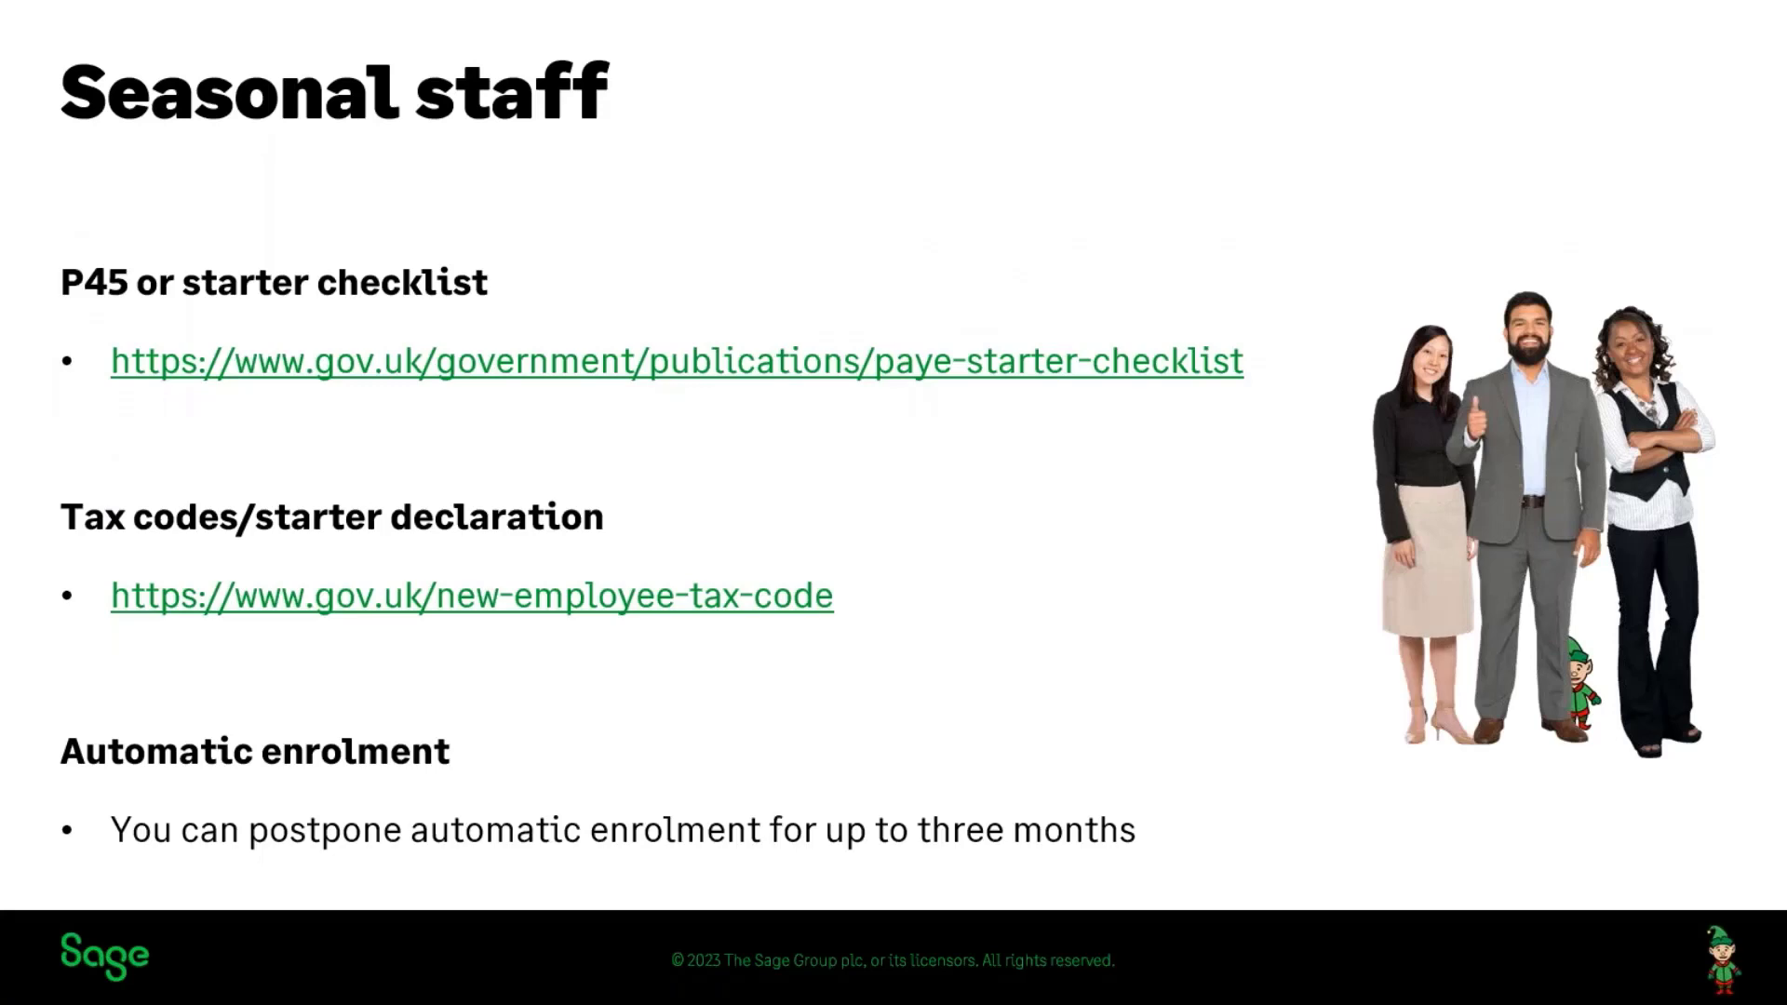
key(Right)
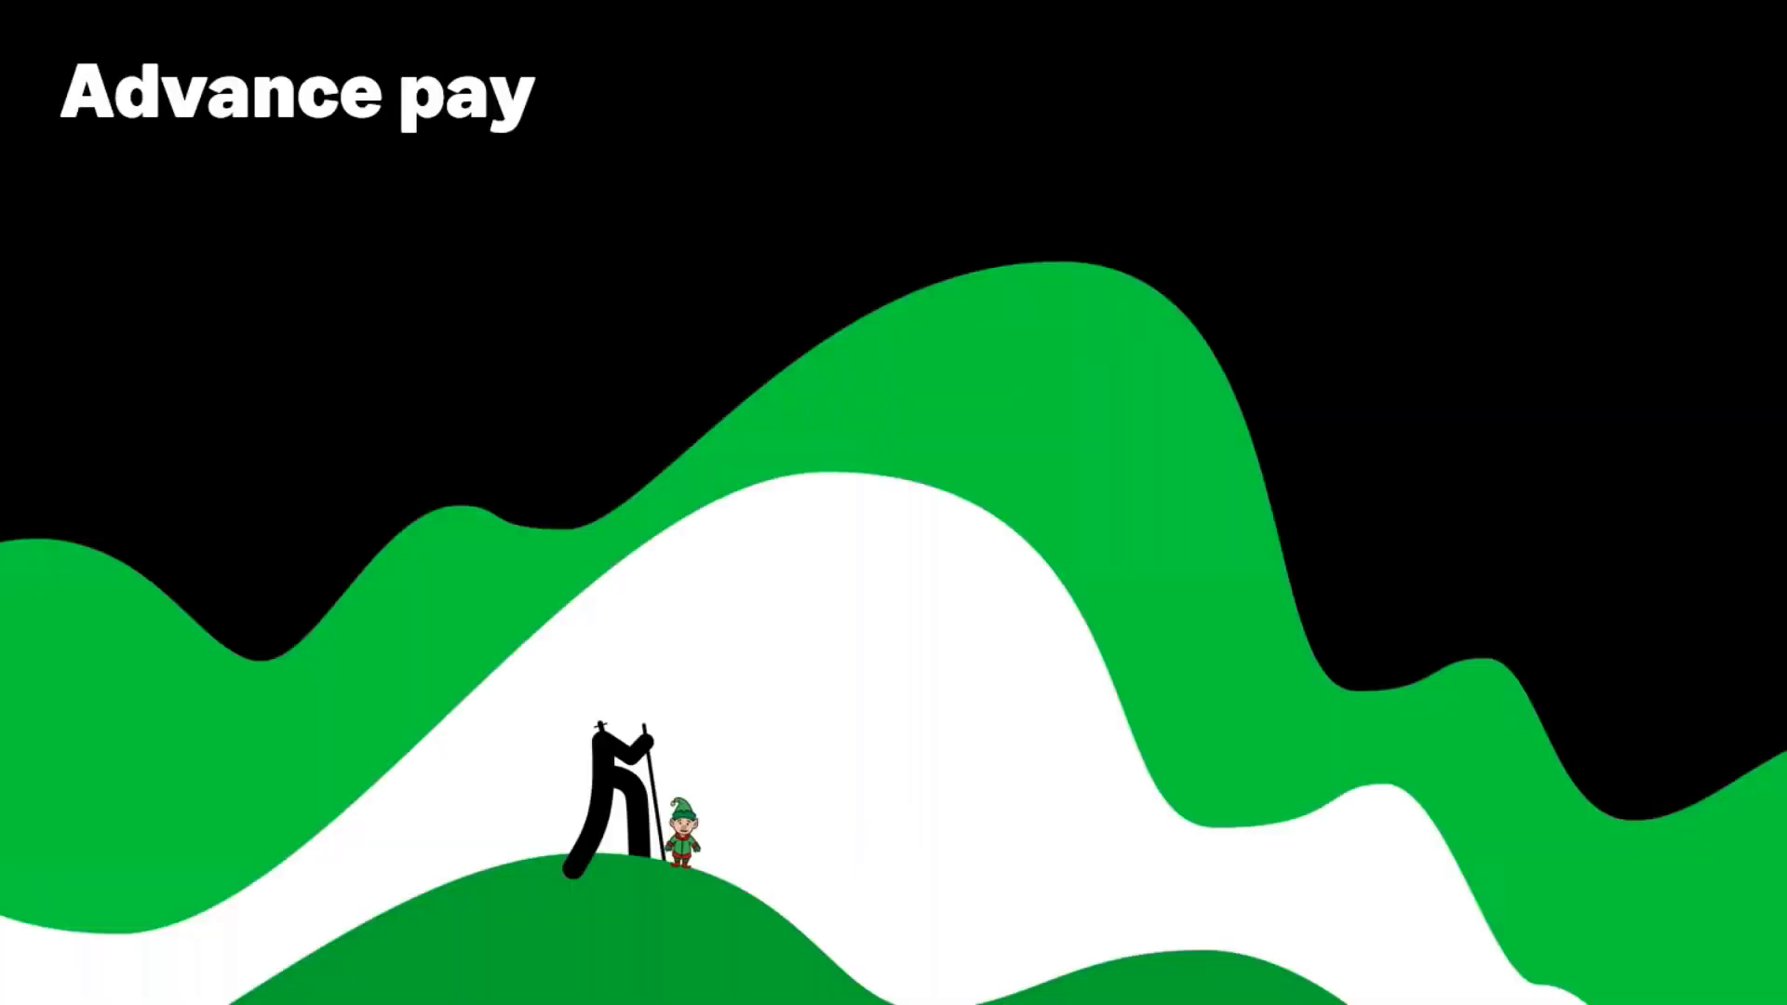
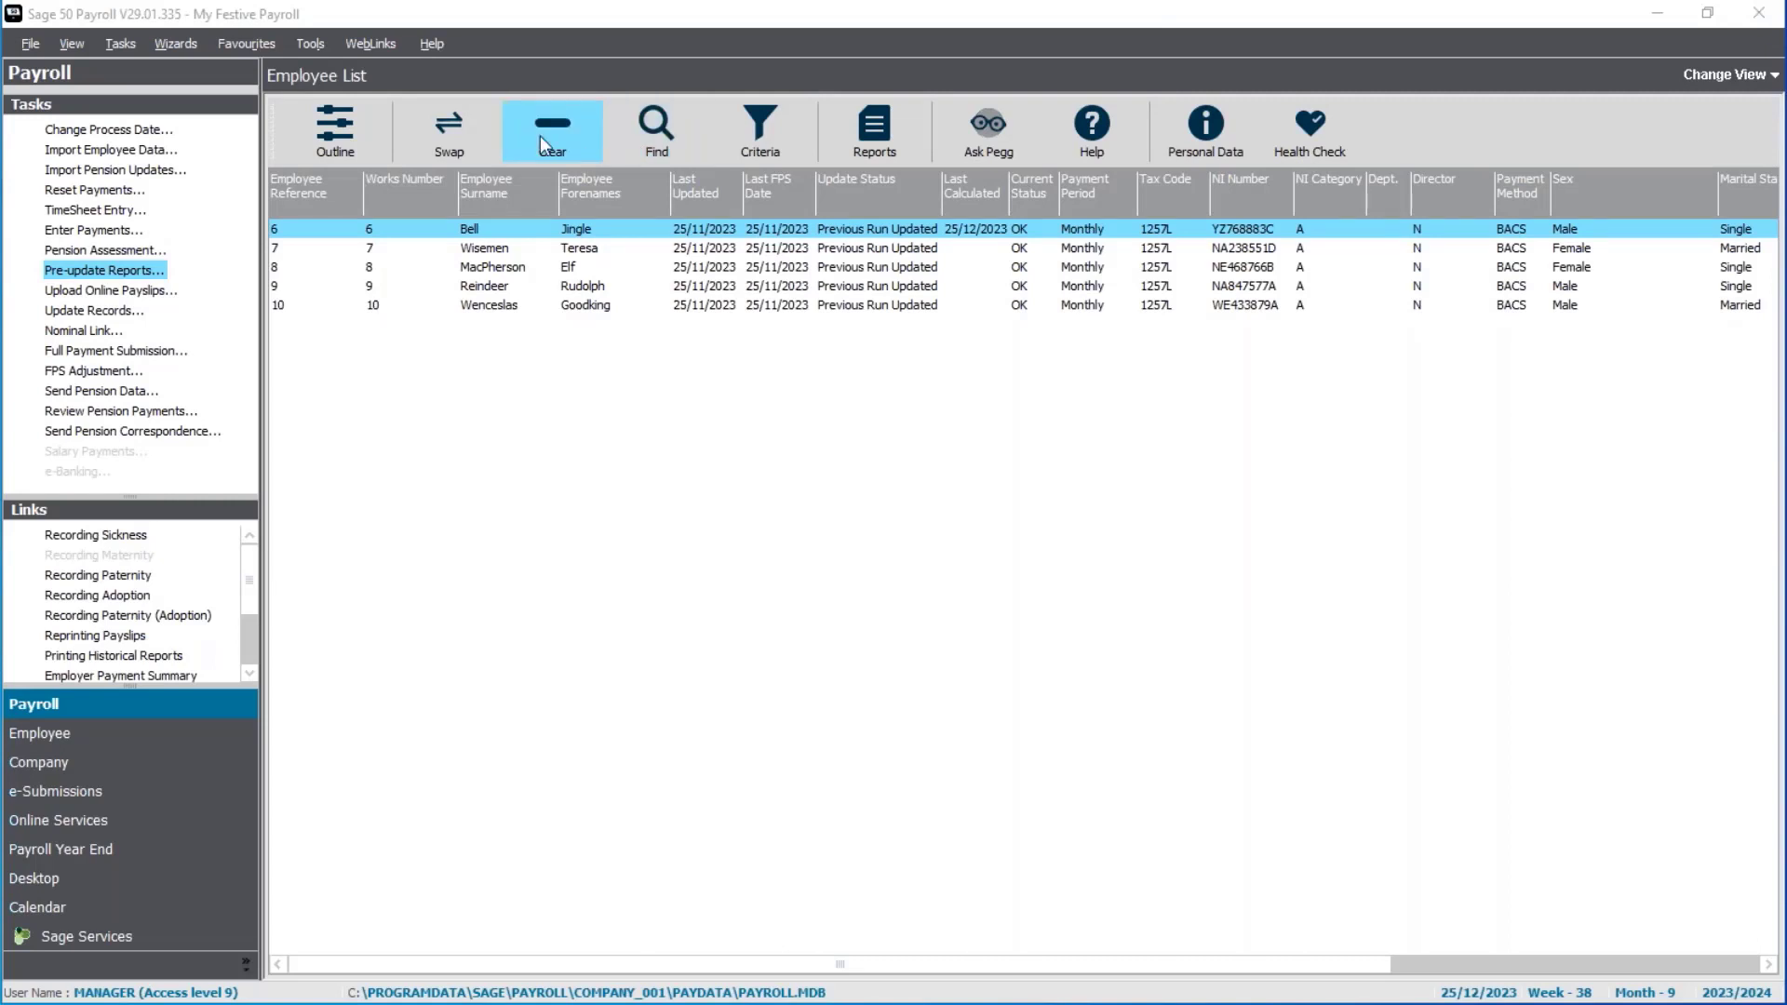
- Set the payslip comment for all listed employees to "Wishing you a Merry Christmas and Happy New Year from all of us at Sage"
click(551, 130)
click(448, 135)
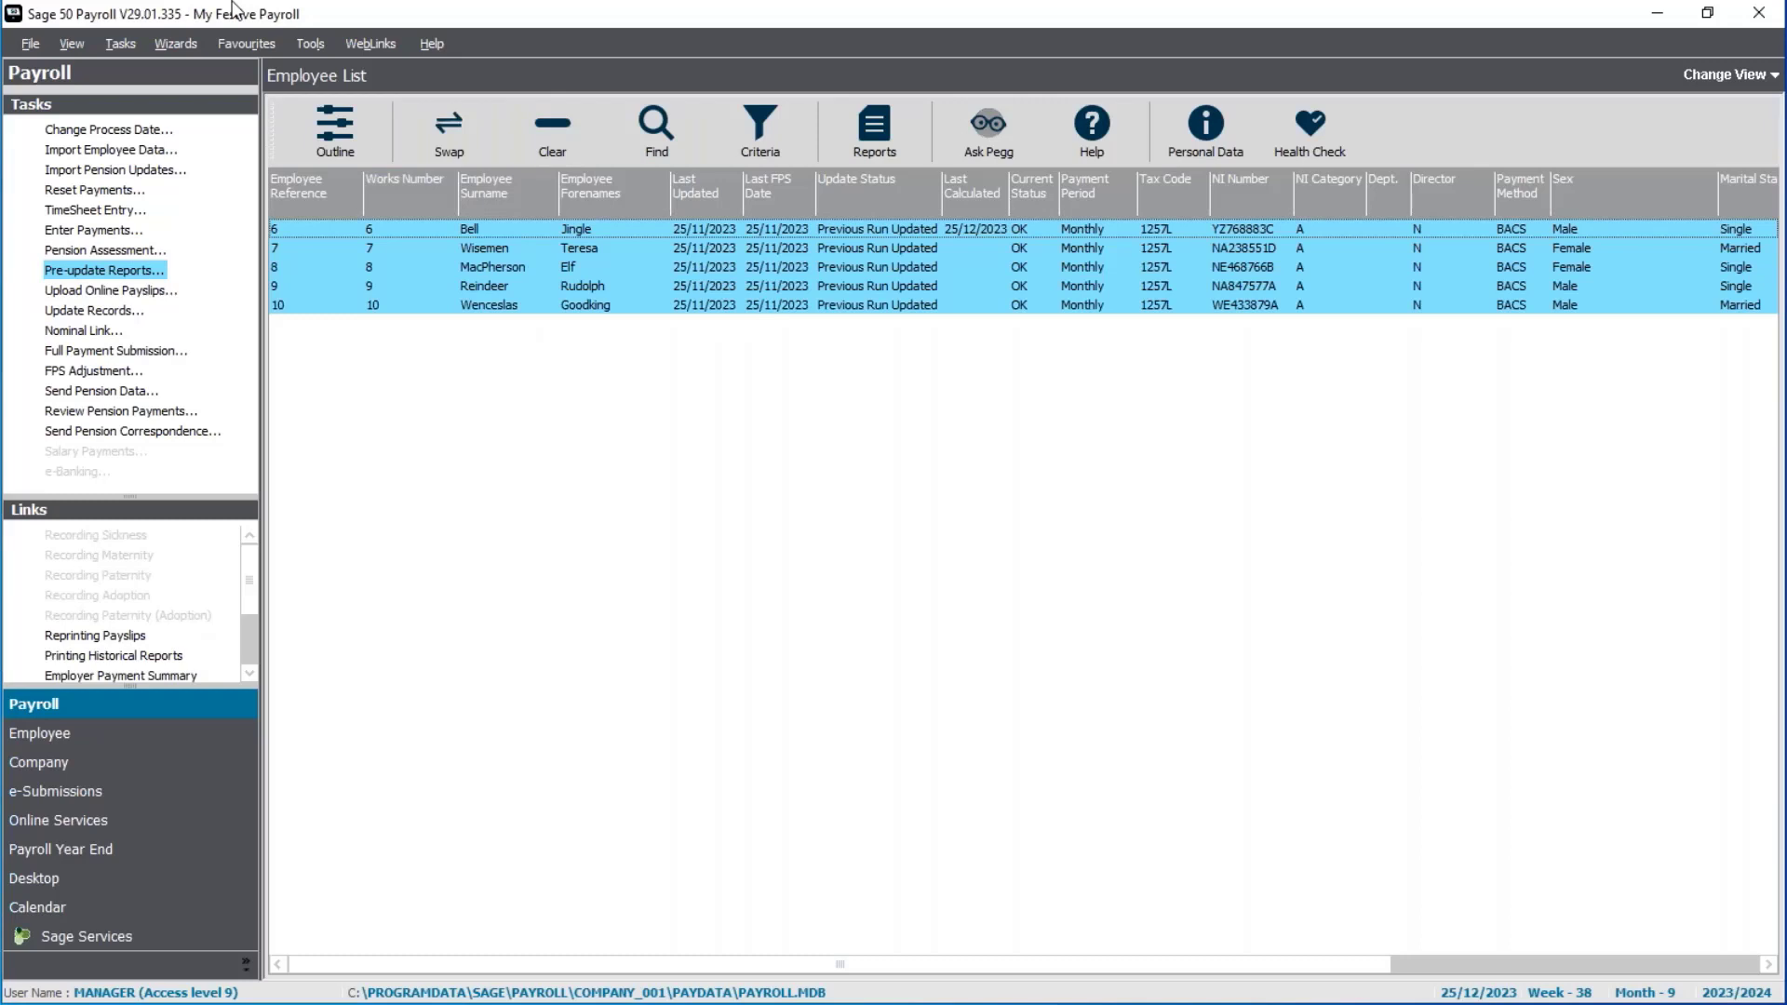
click(120, 45)
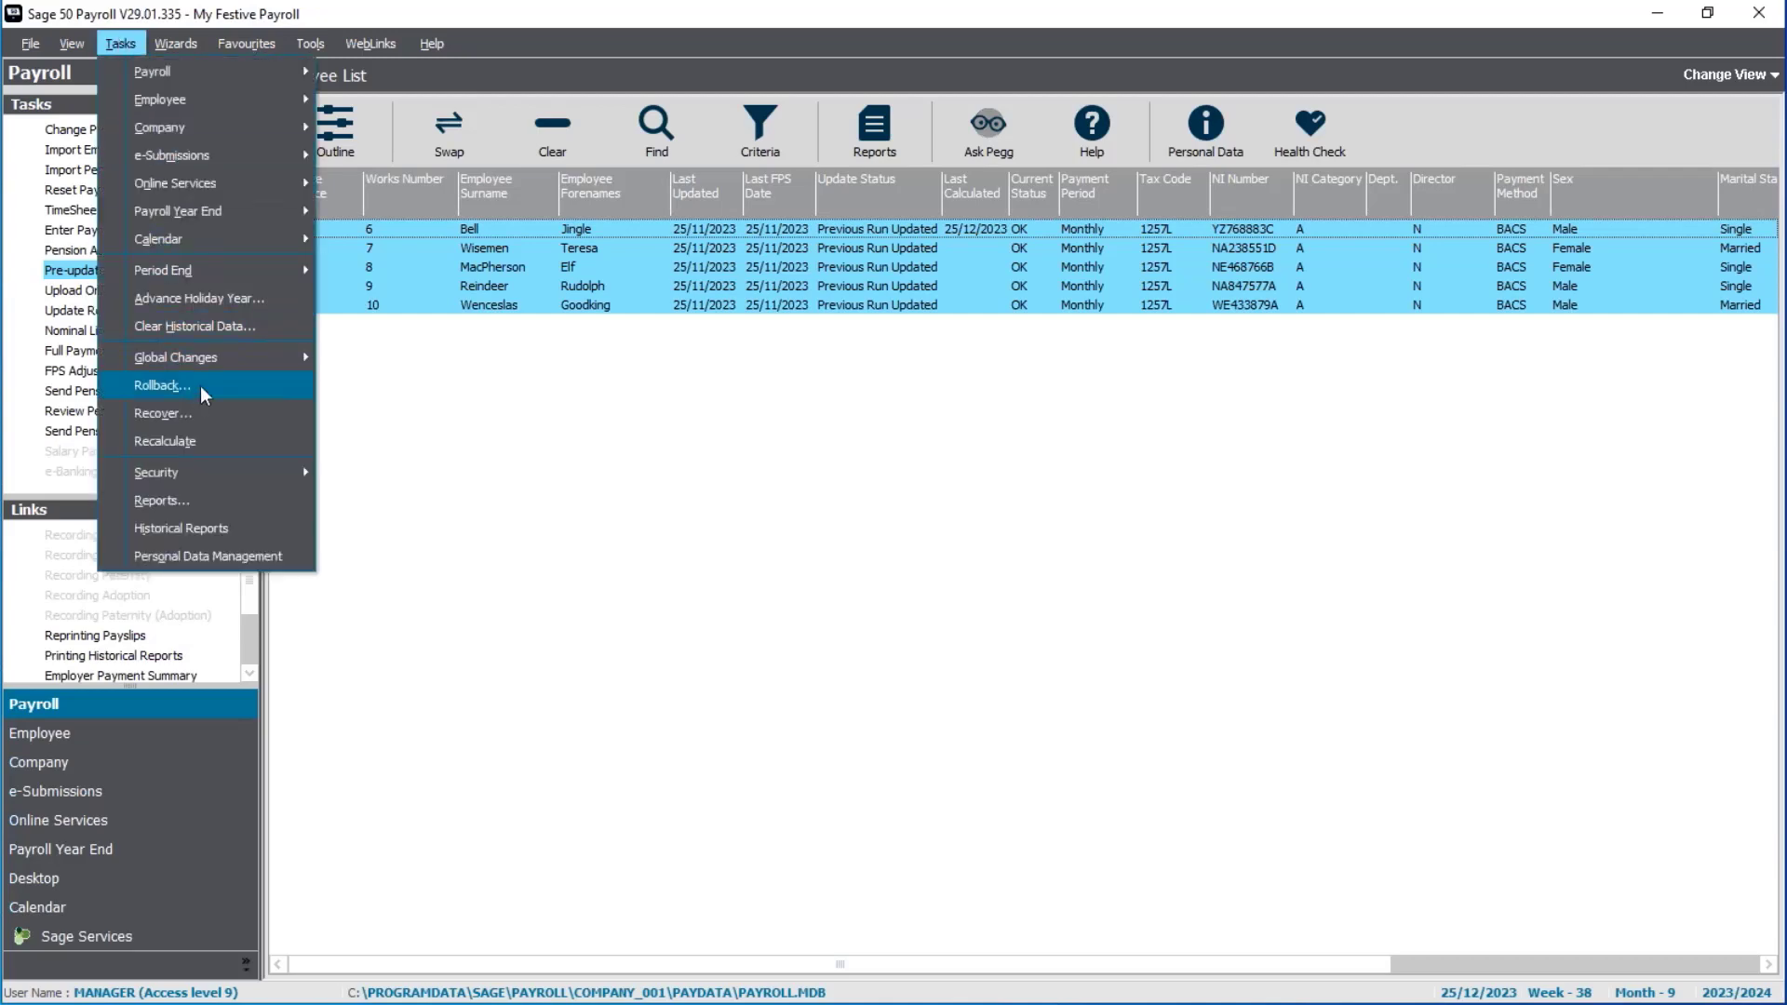
mouse_move(215, 361)
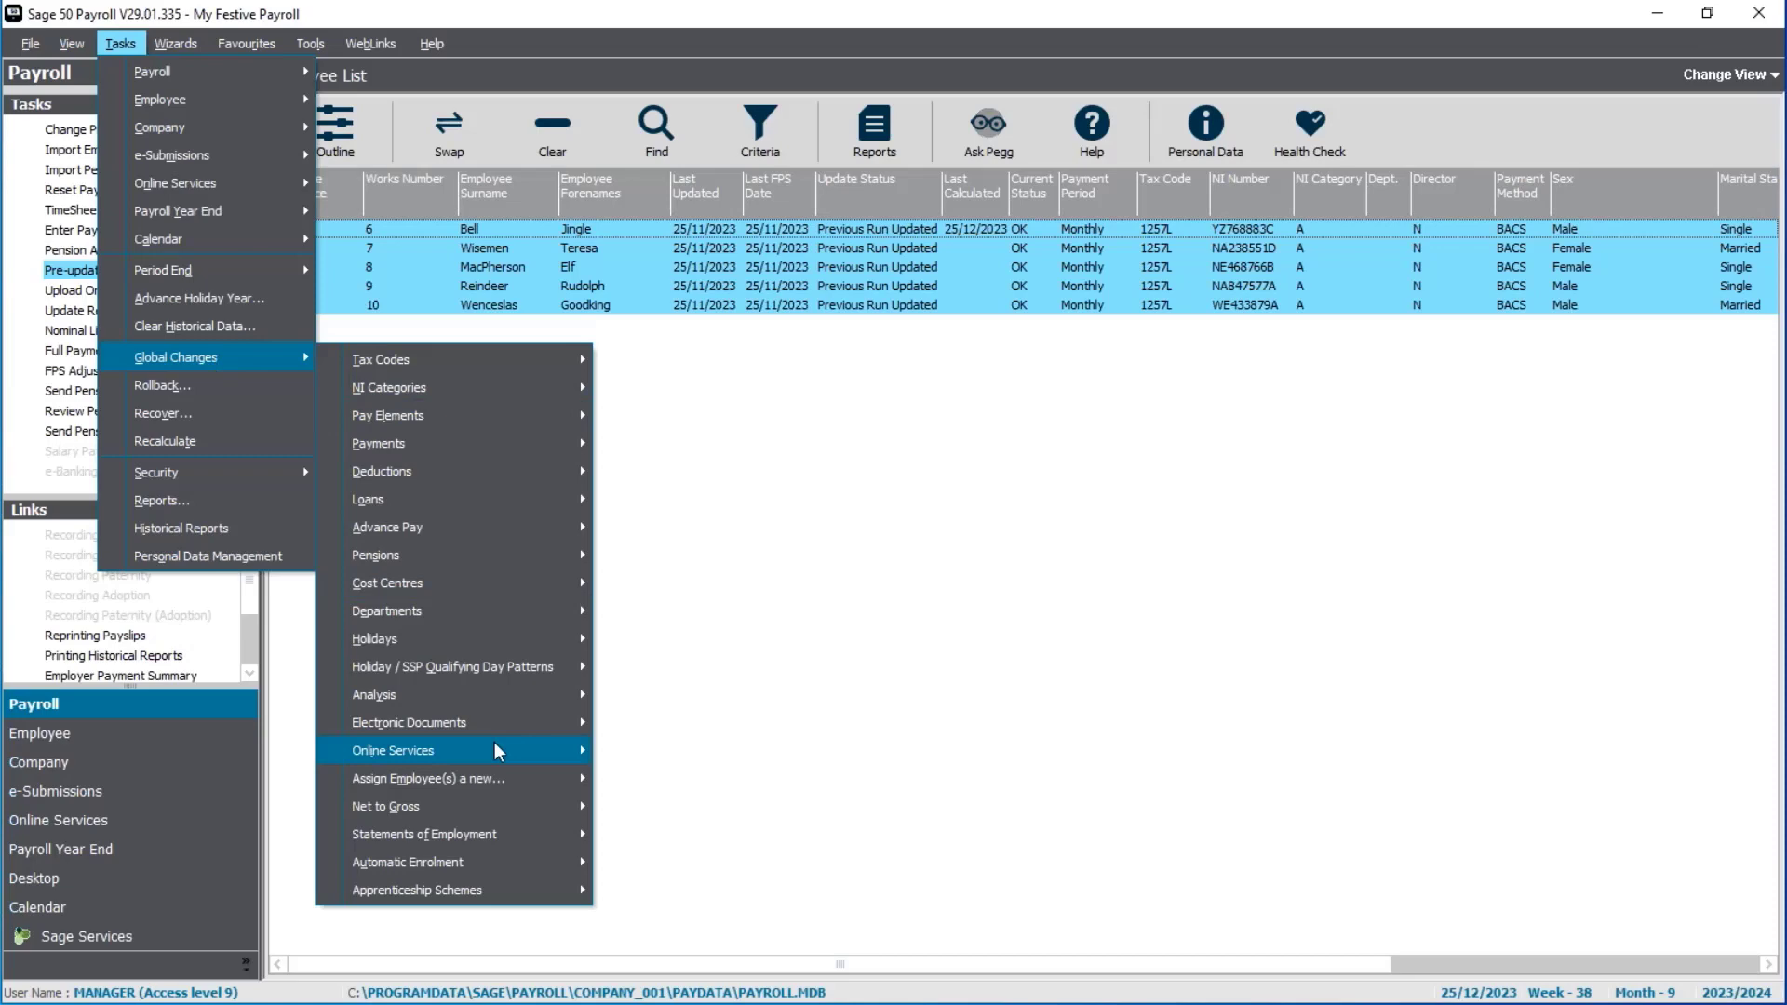
mouse_move(497, 728)
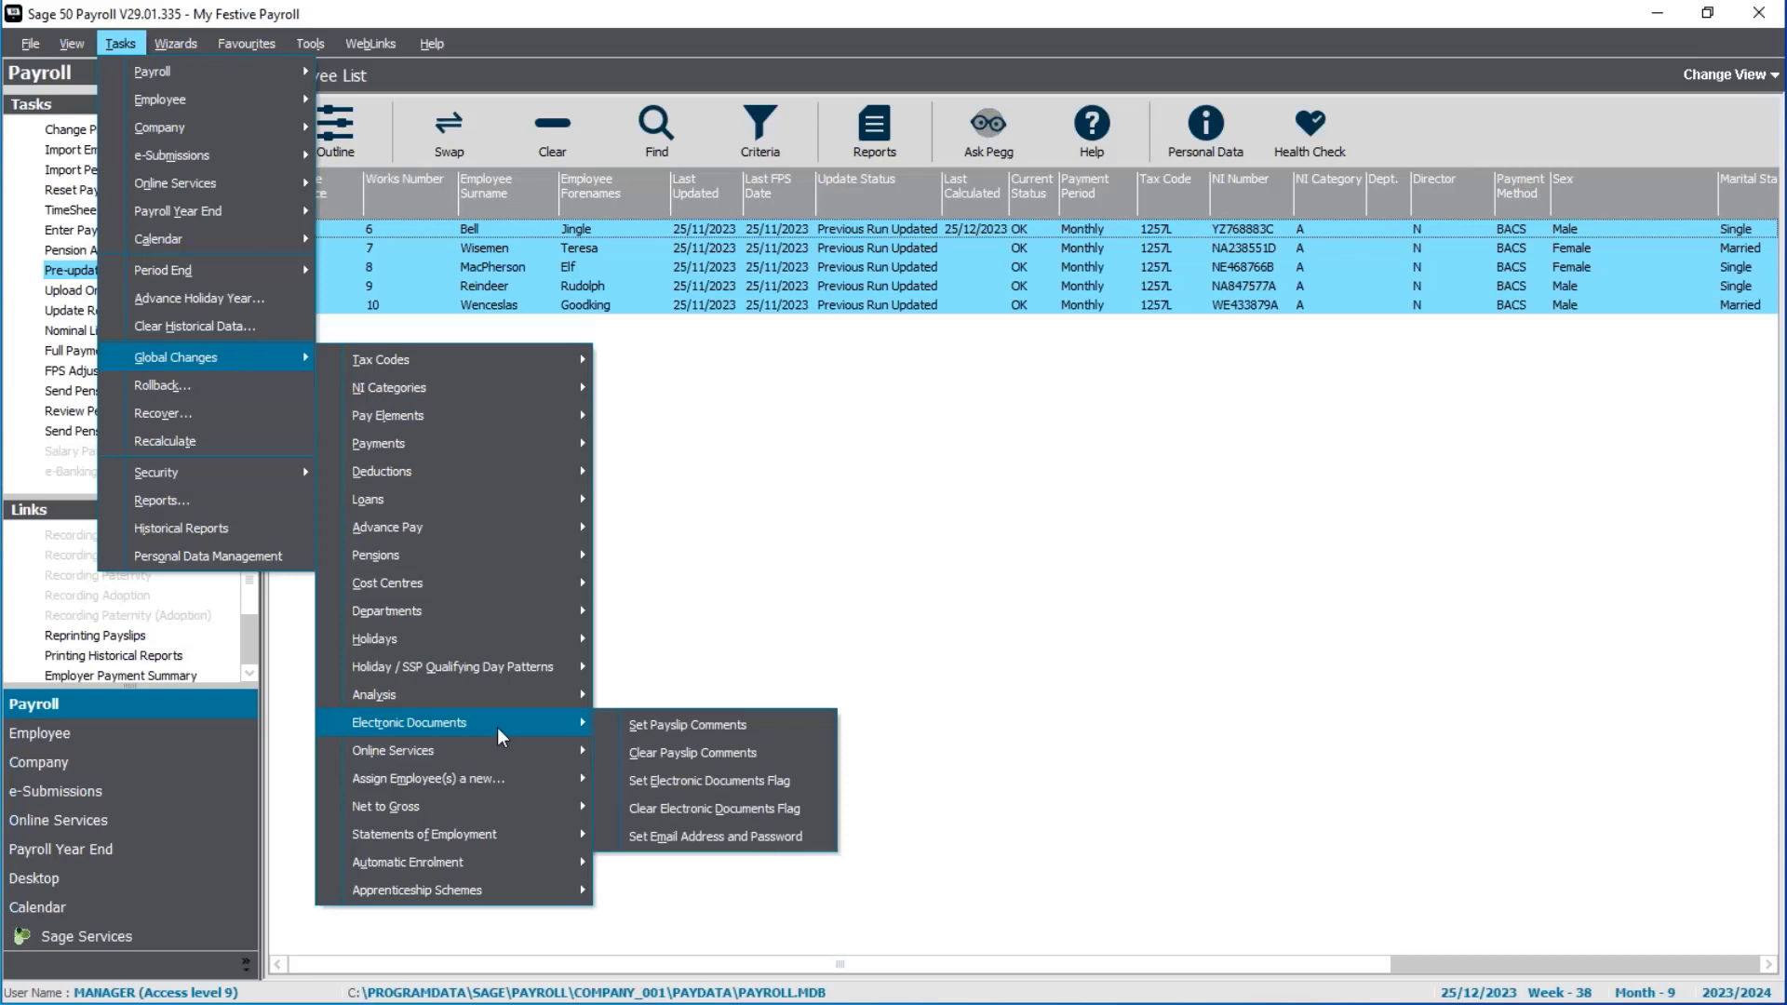
click(750, 728)
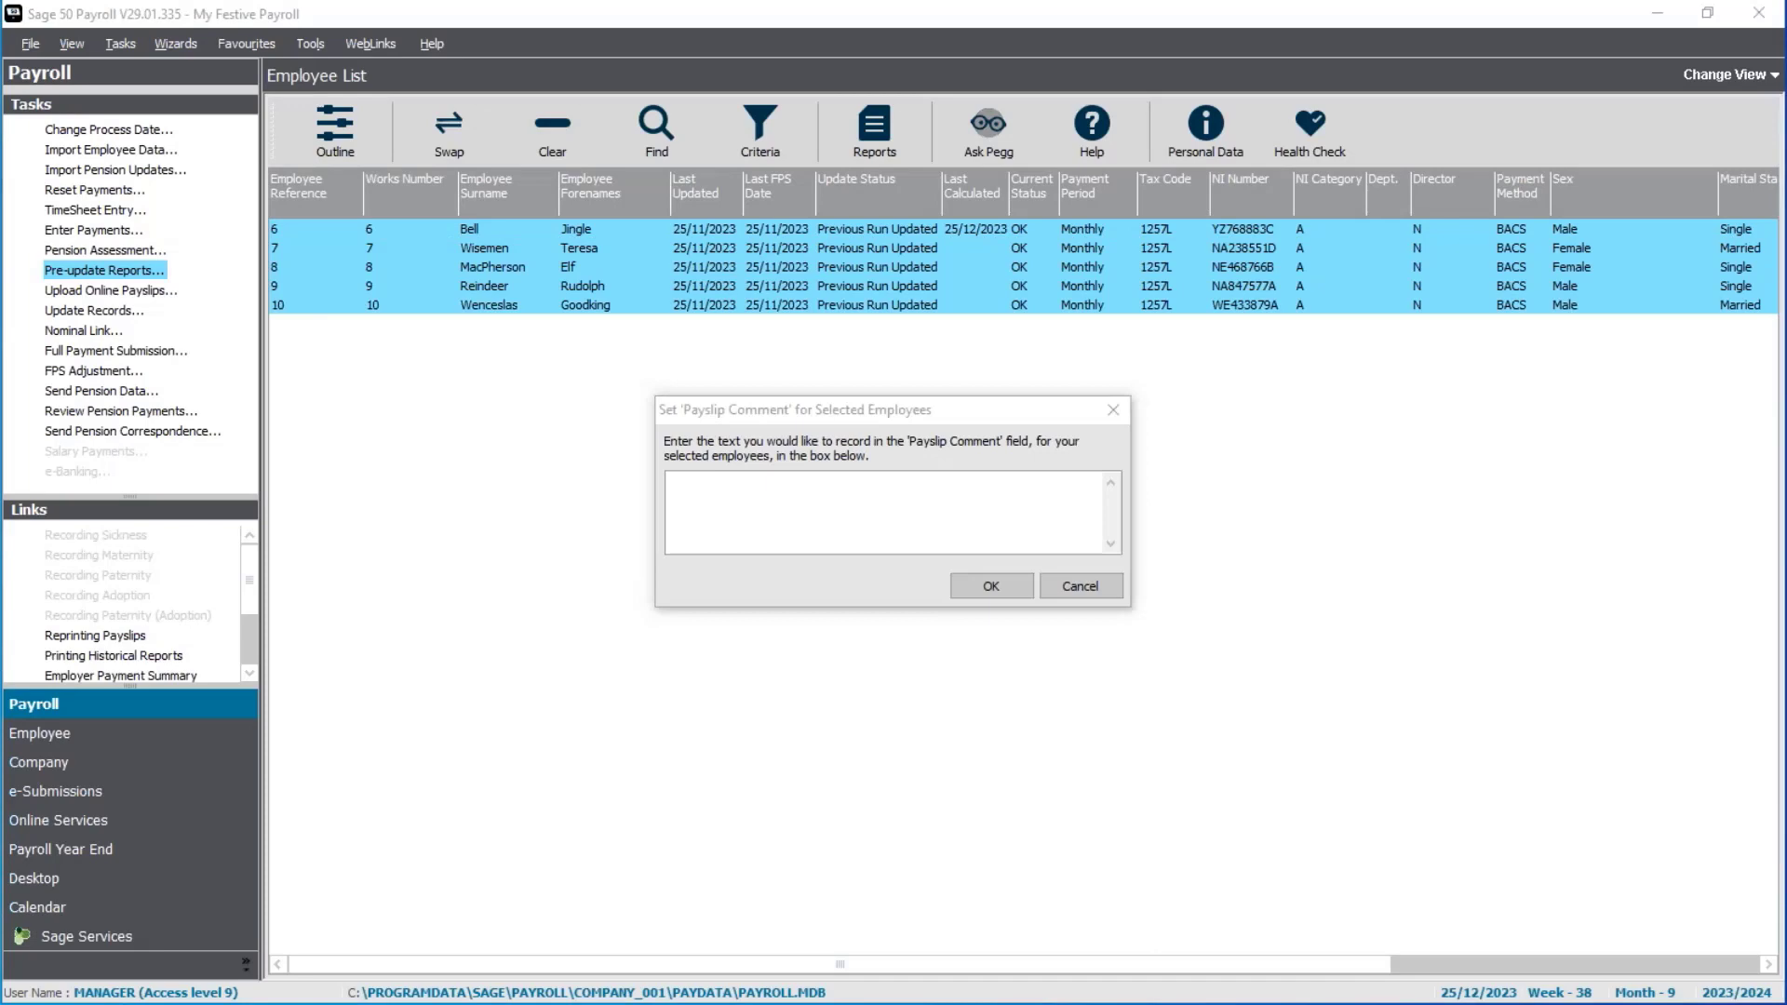
click(811, 476)
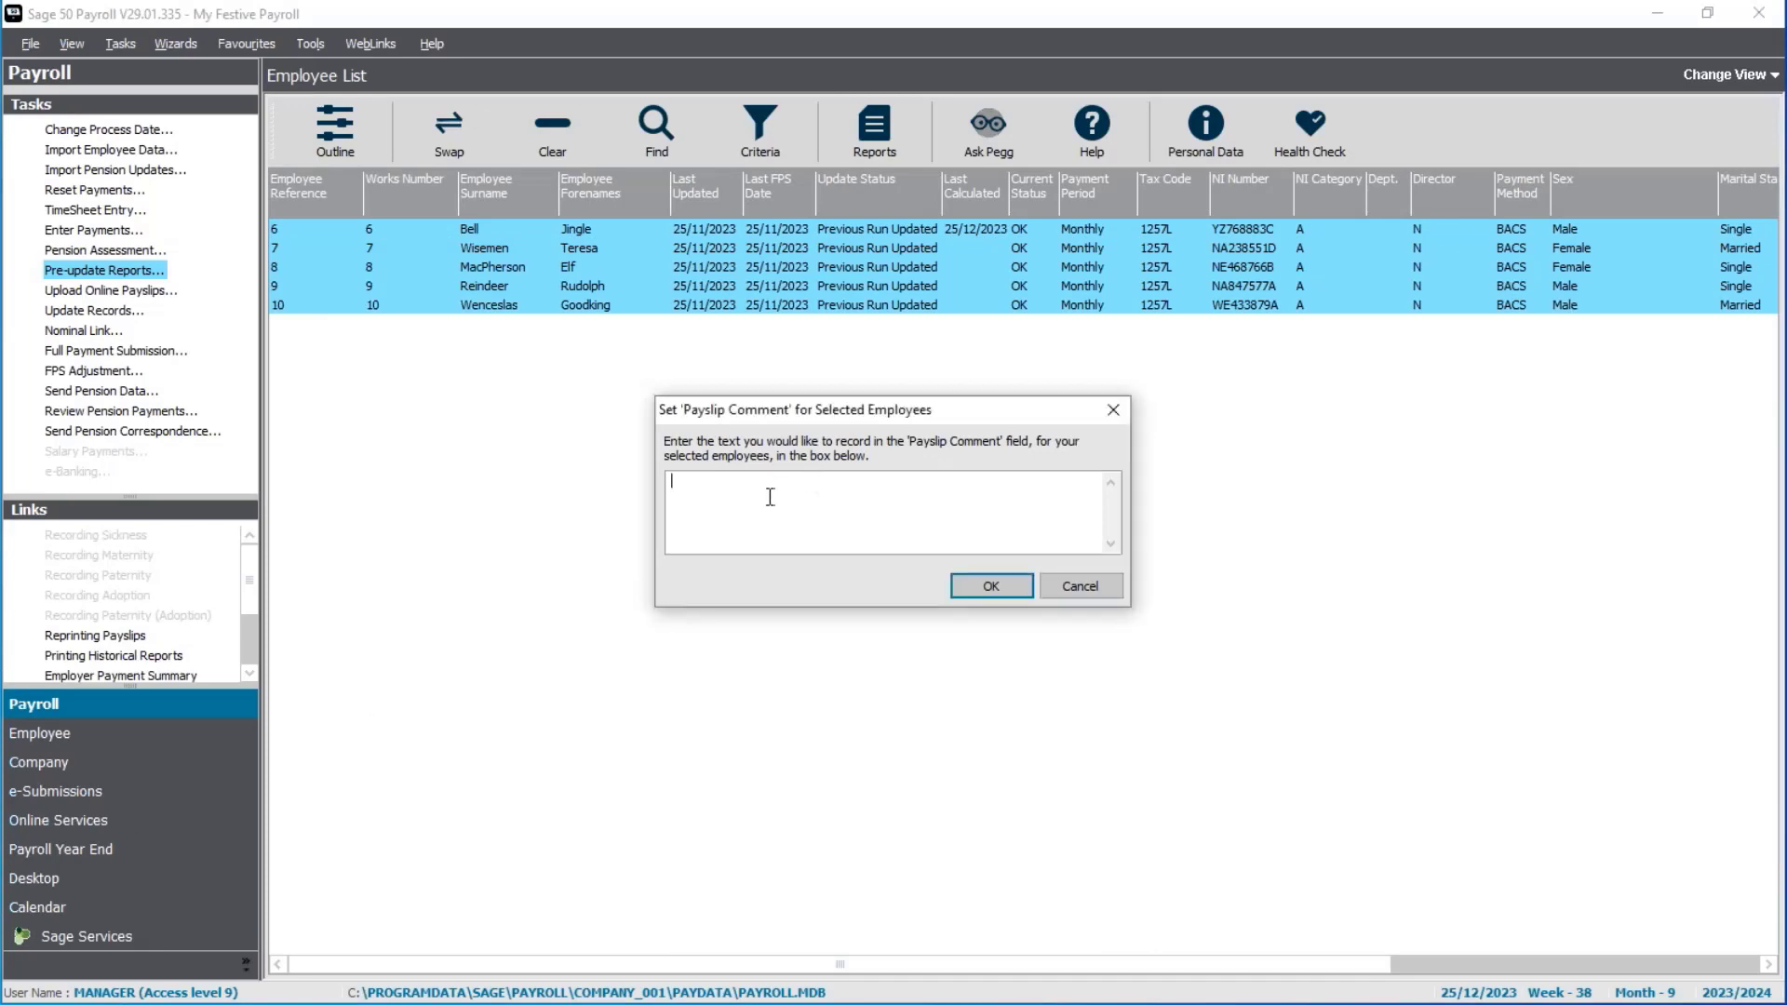
text(Wishing you a Merry Christmas and Happy New Year from all of us at Sage)
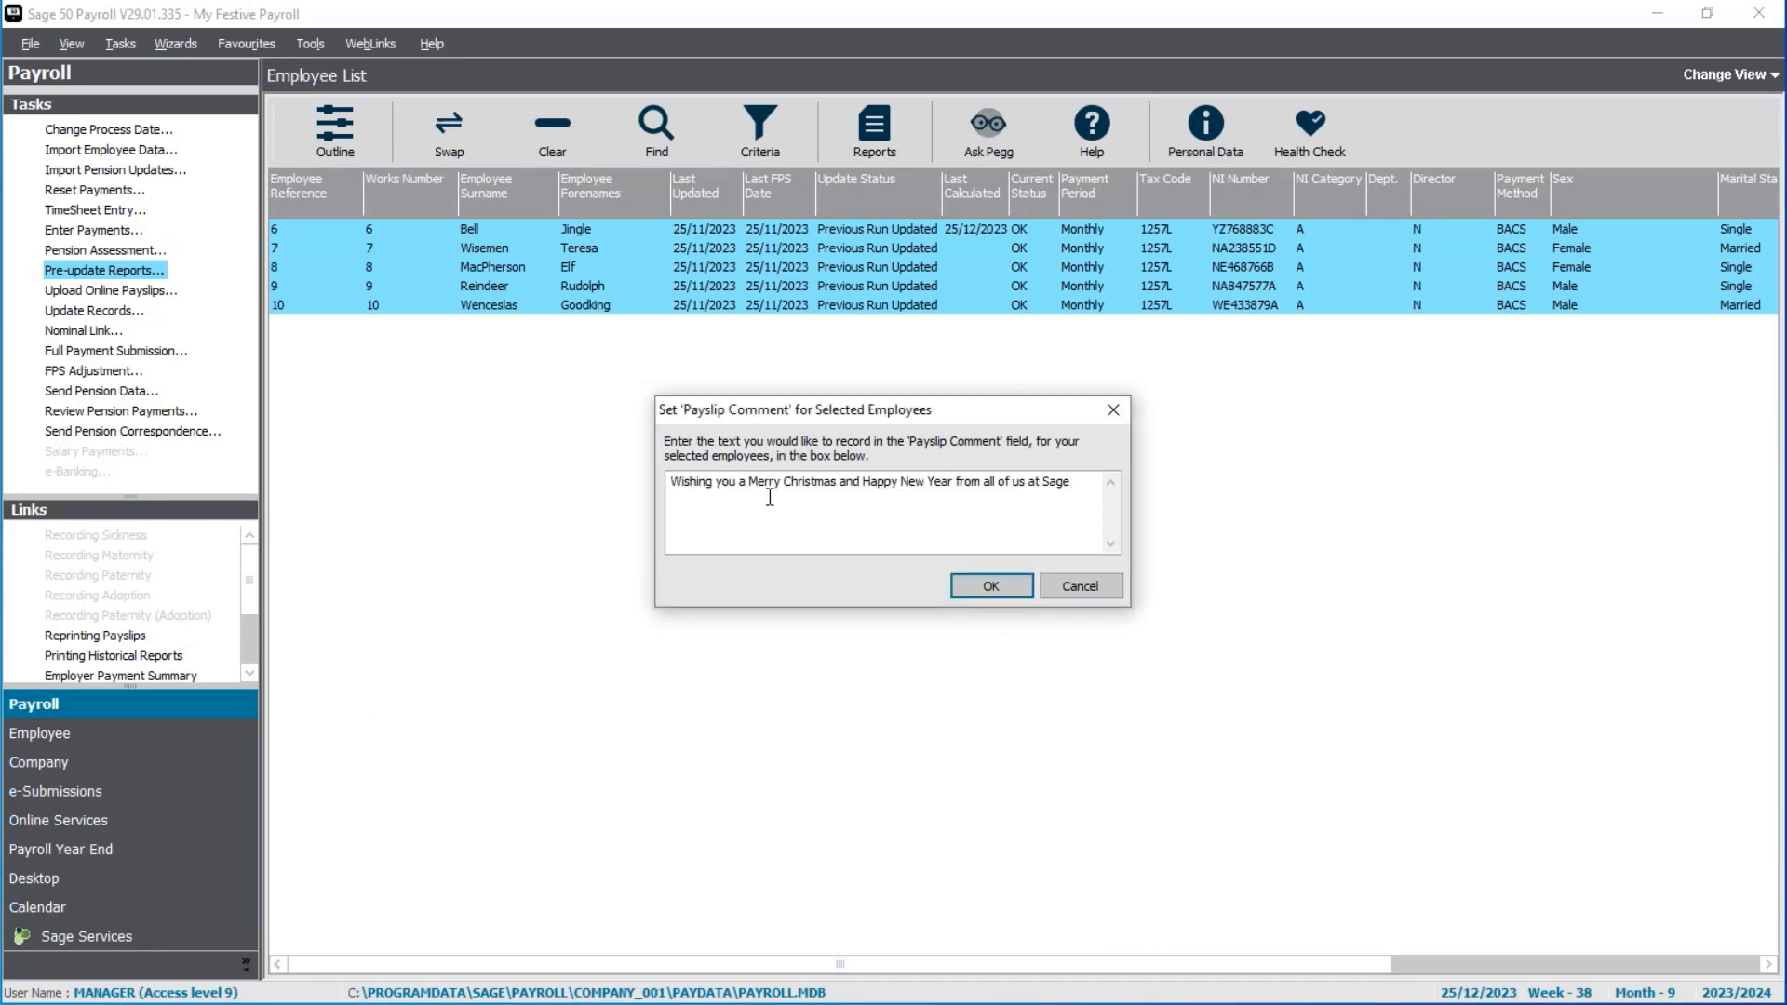
click(1020, 583)
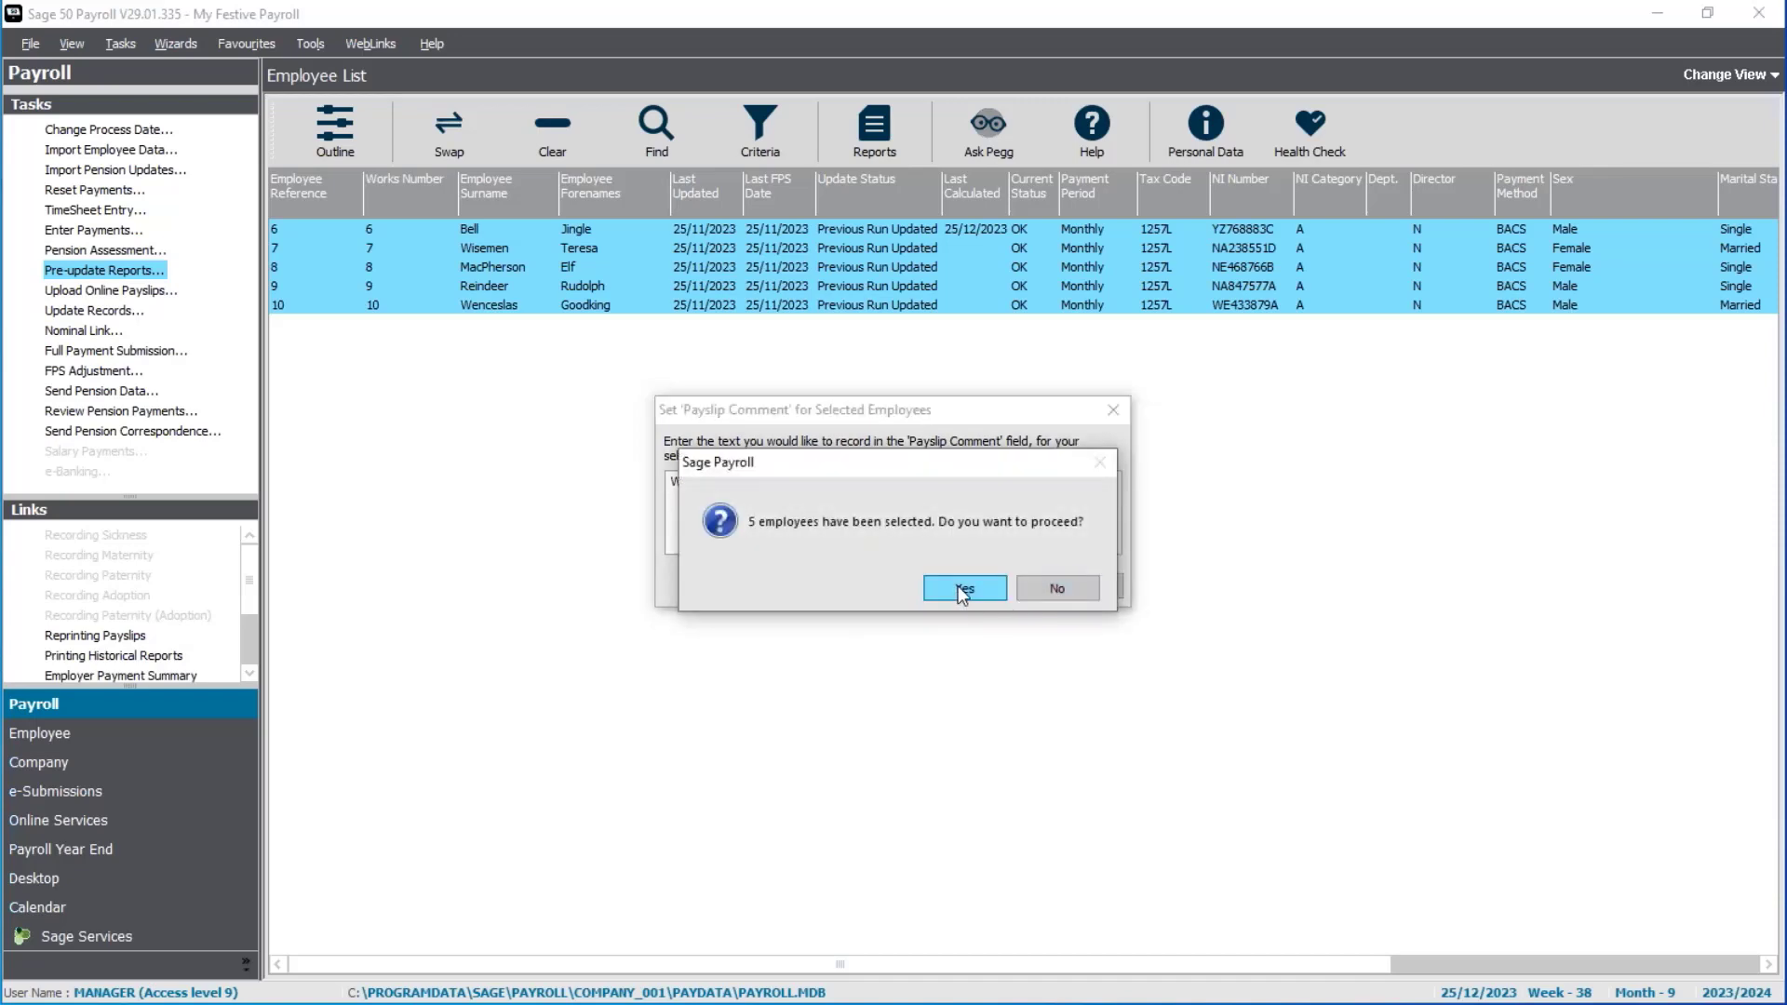
click(961, 587)
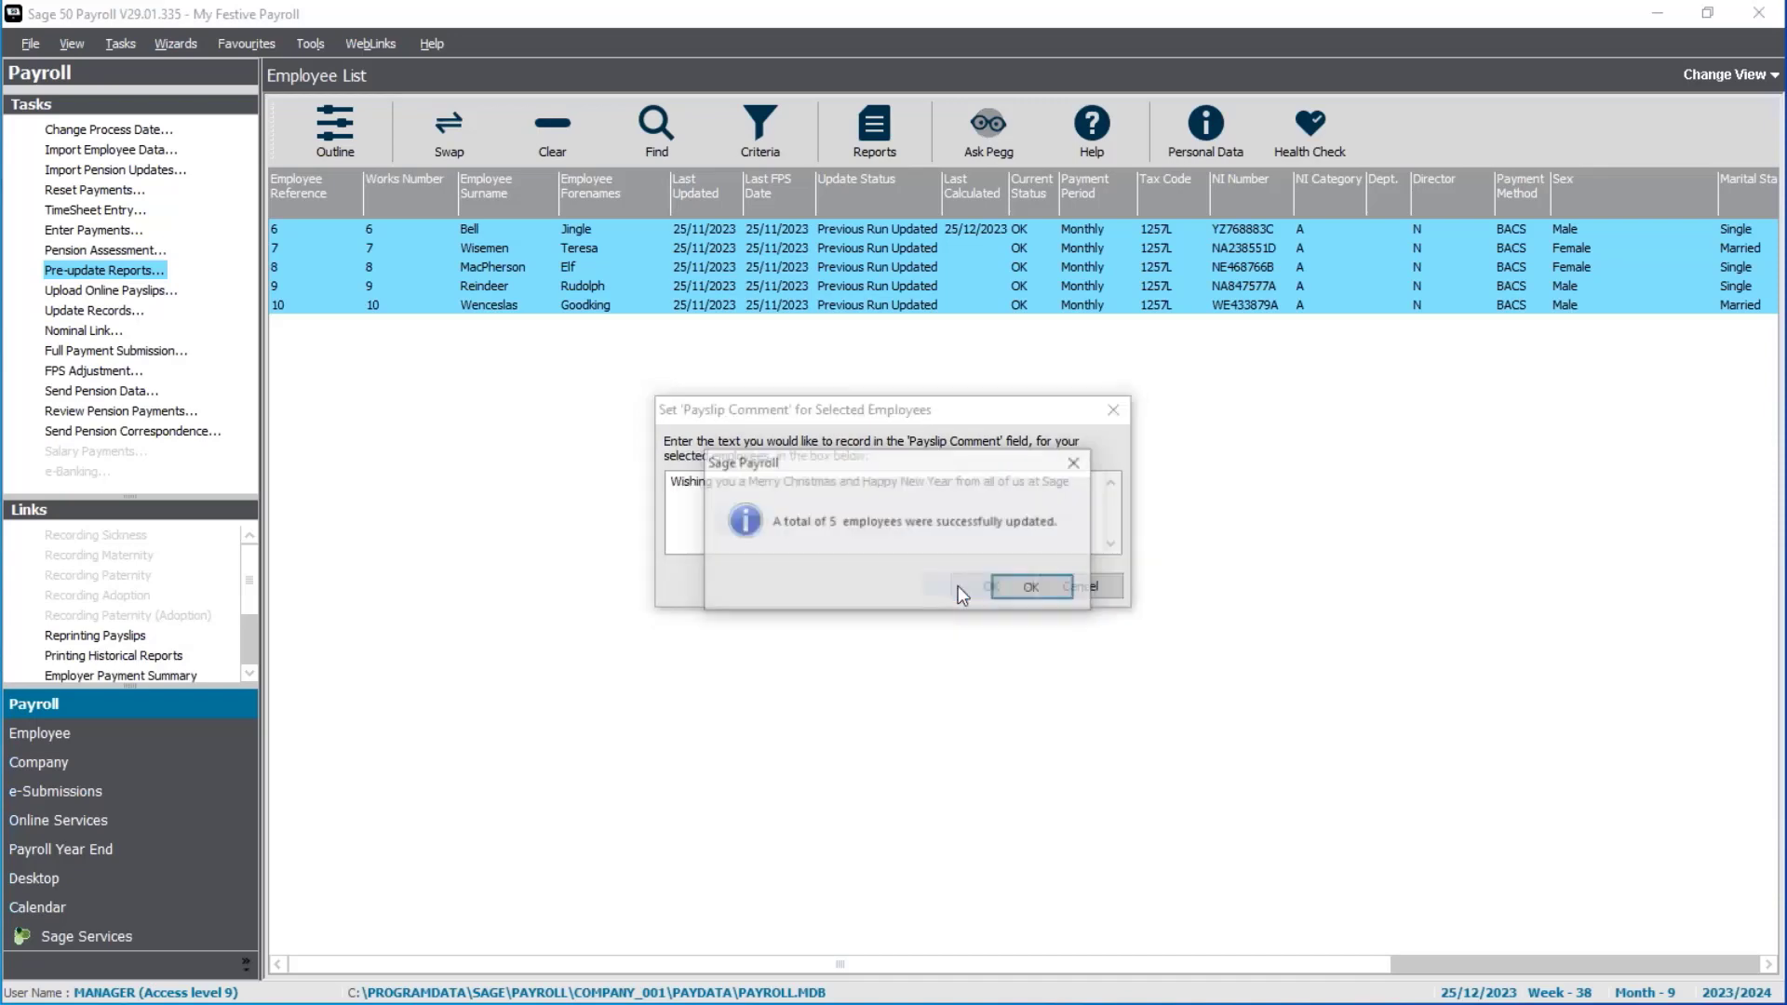
- Check the payslip comment in the analysis details of the first three listed employees' records
click(1031, 592)
right_click(718, 238)
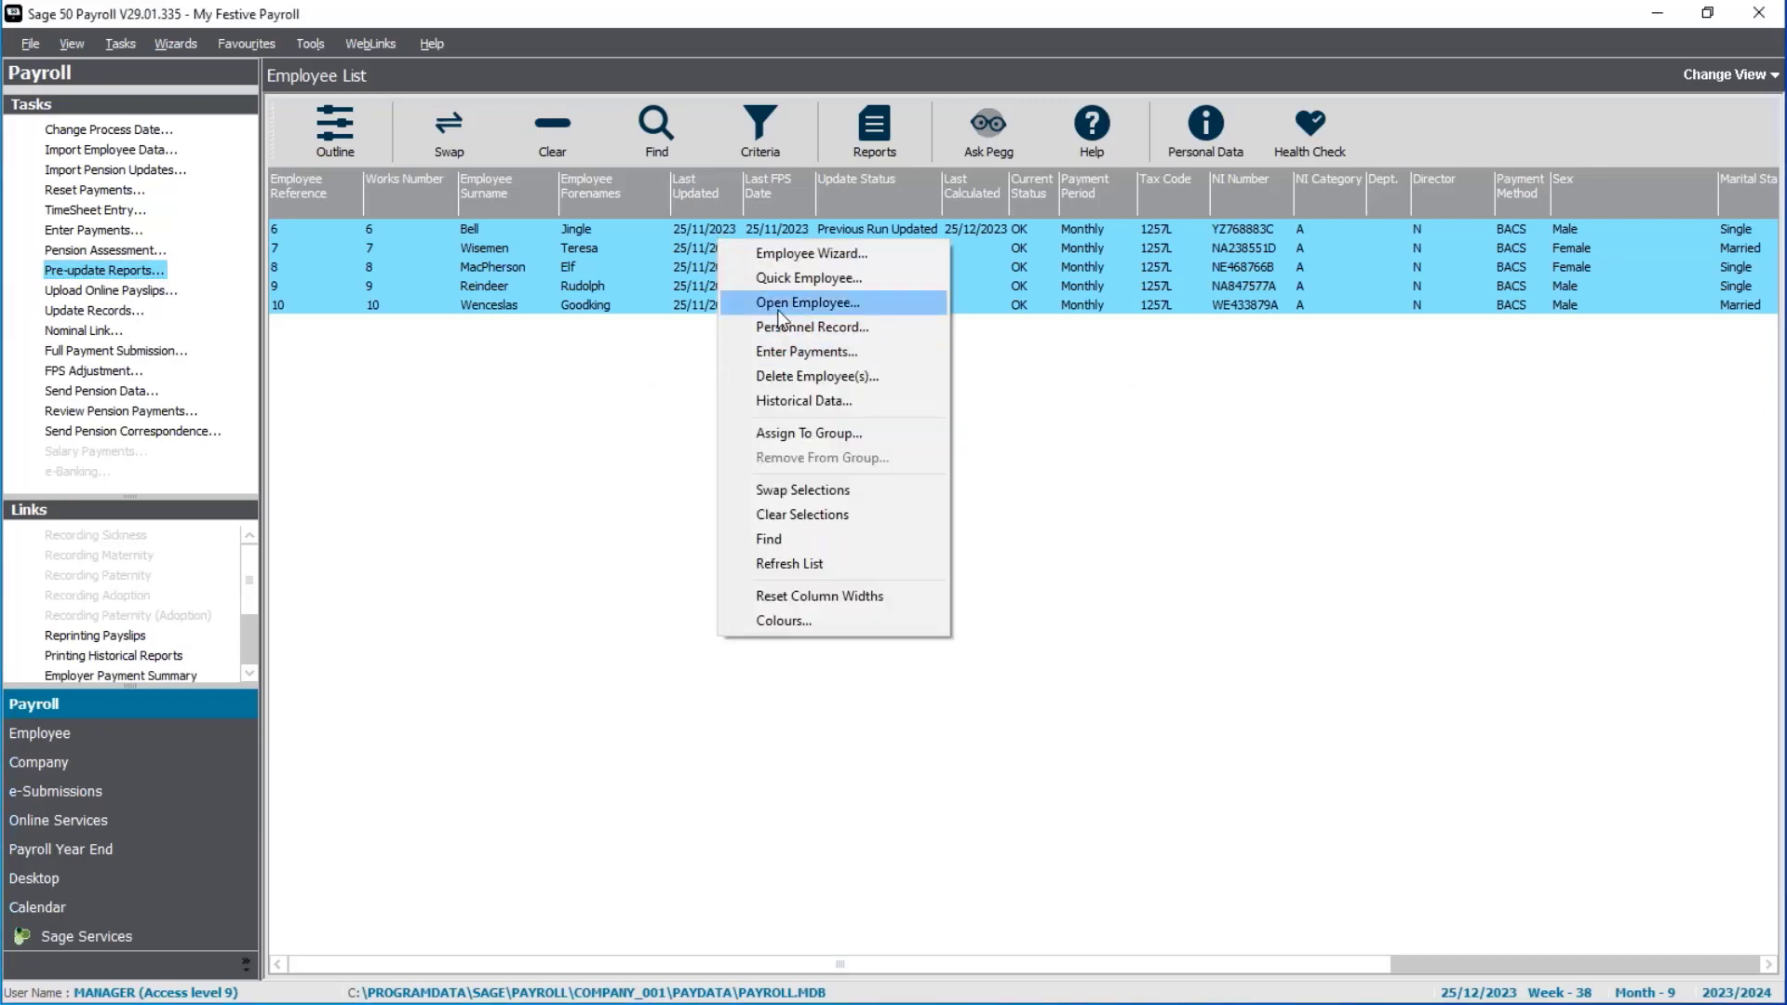
key(Escape)
double_click(777, 312)
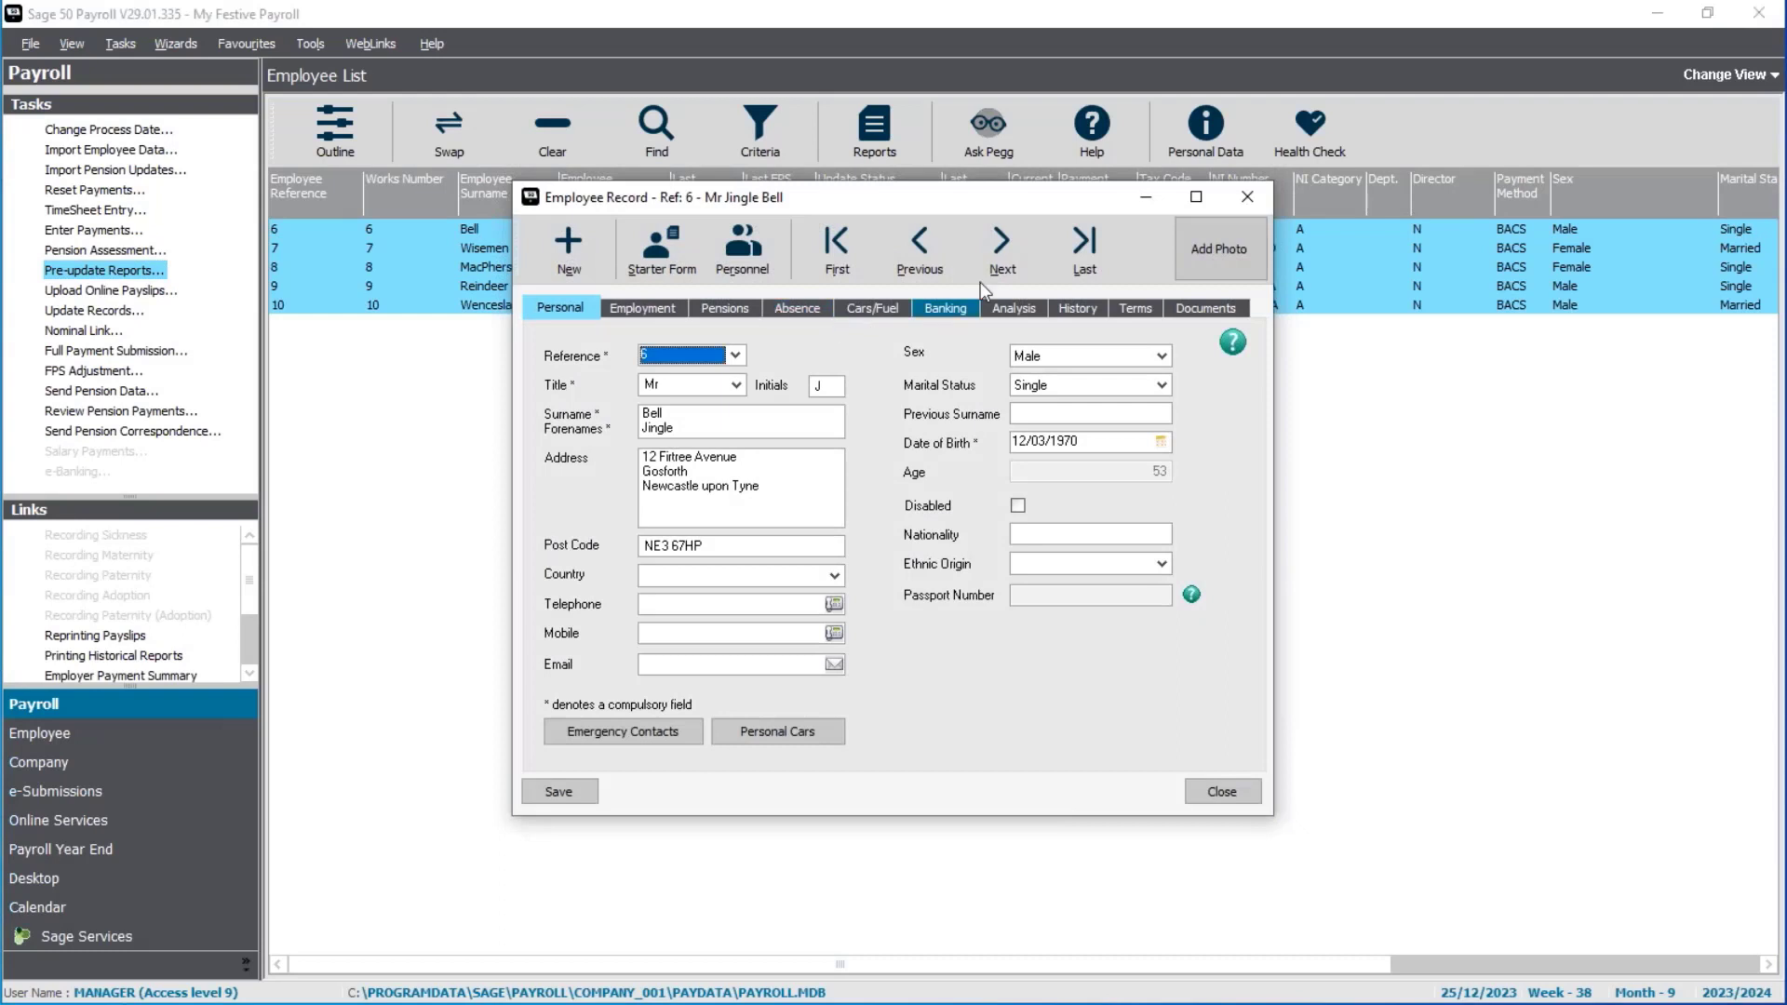
click(1013, 307)
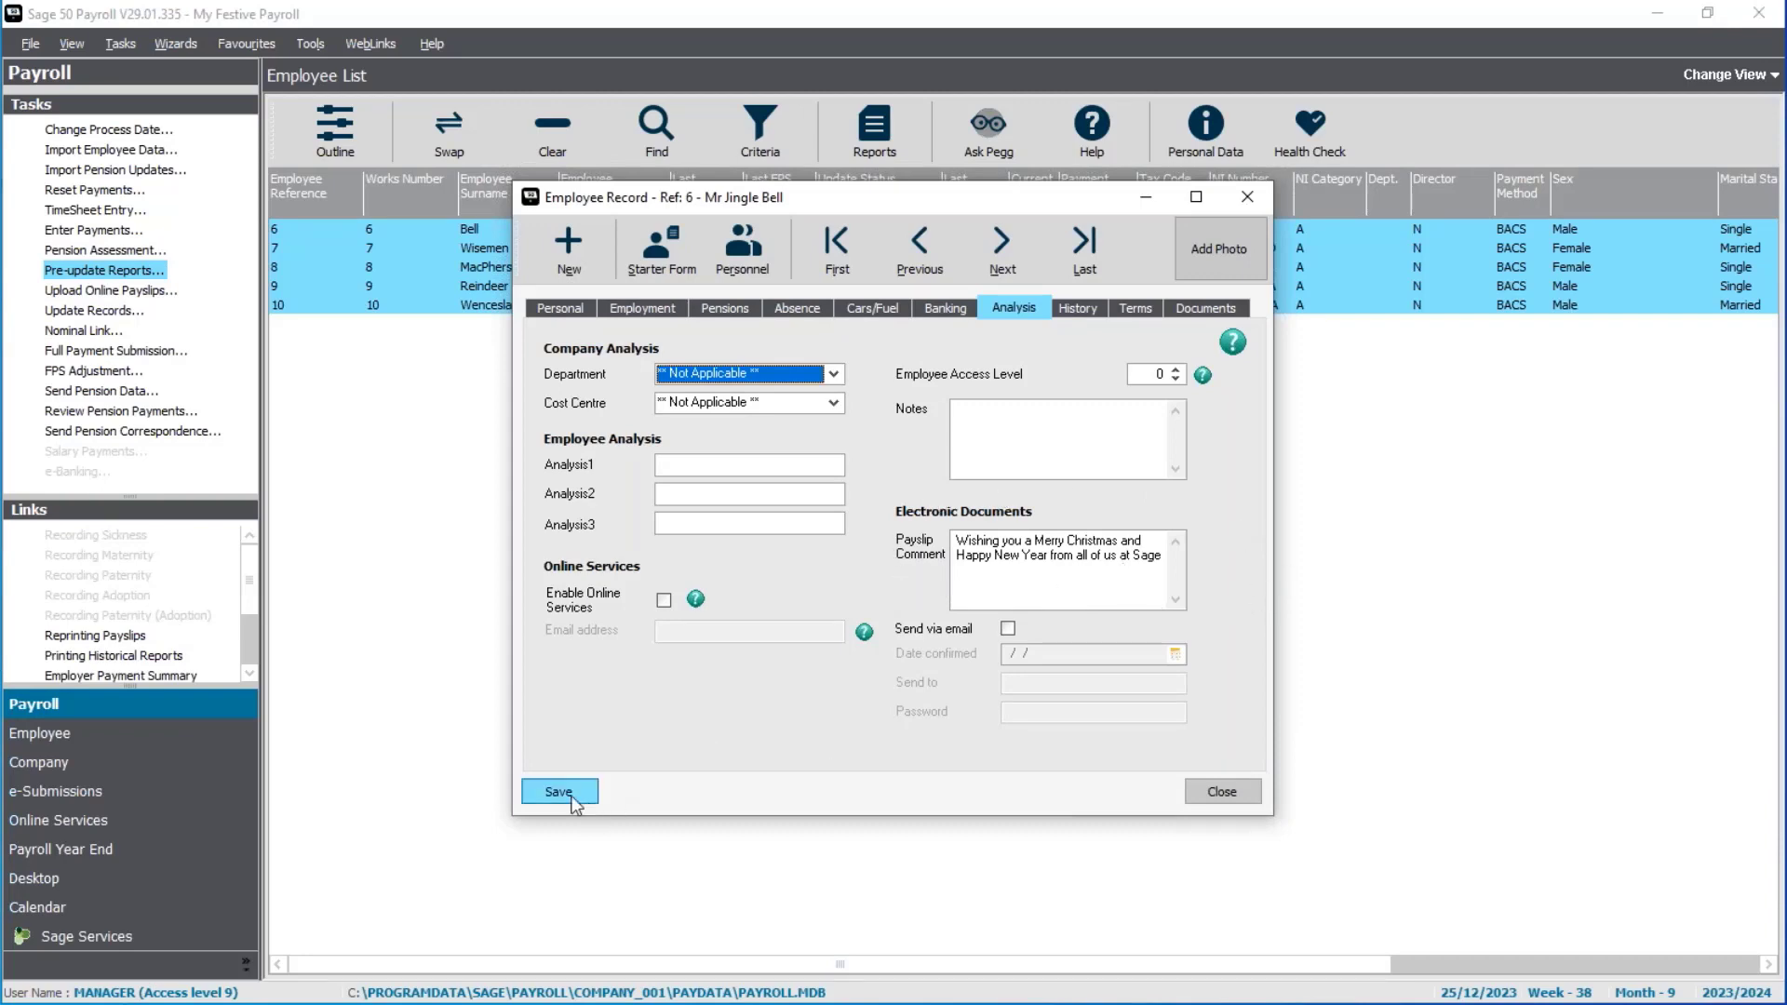
click(1005, 251)
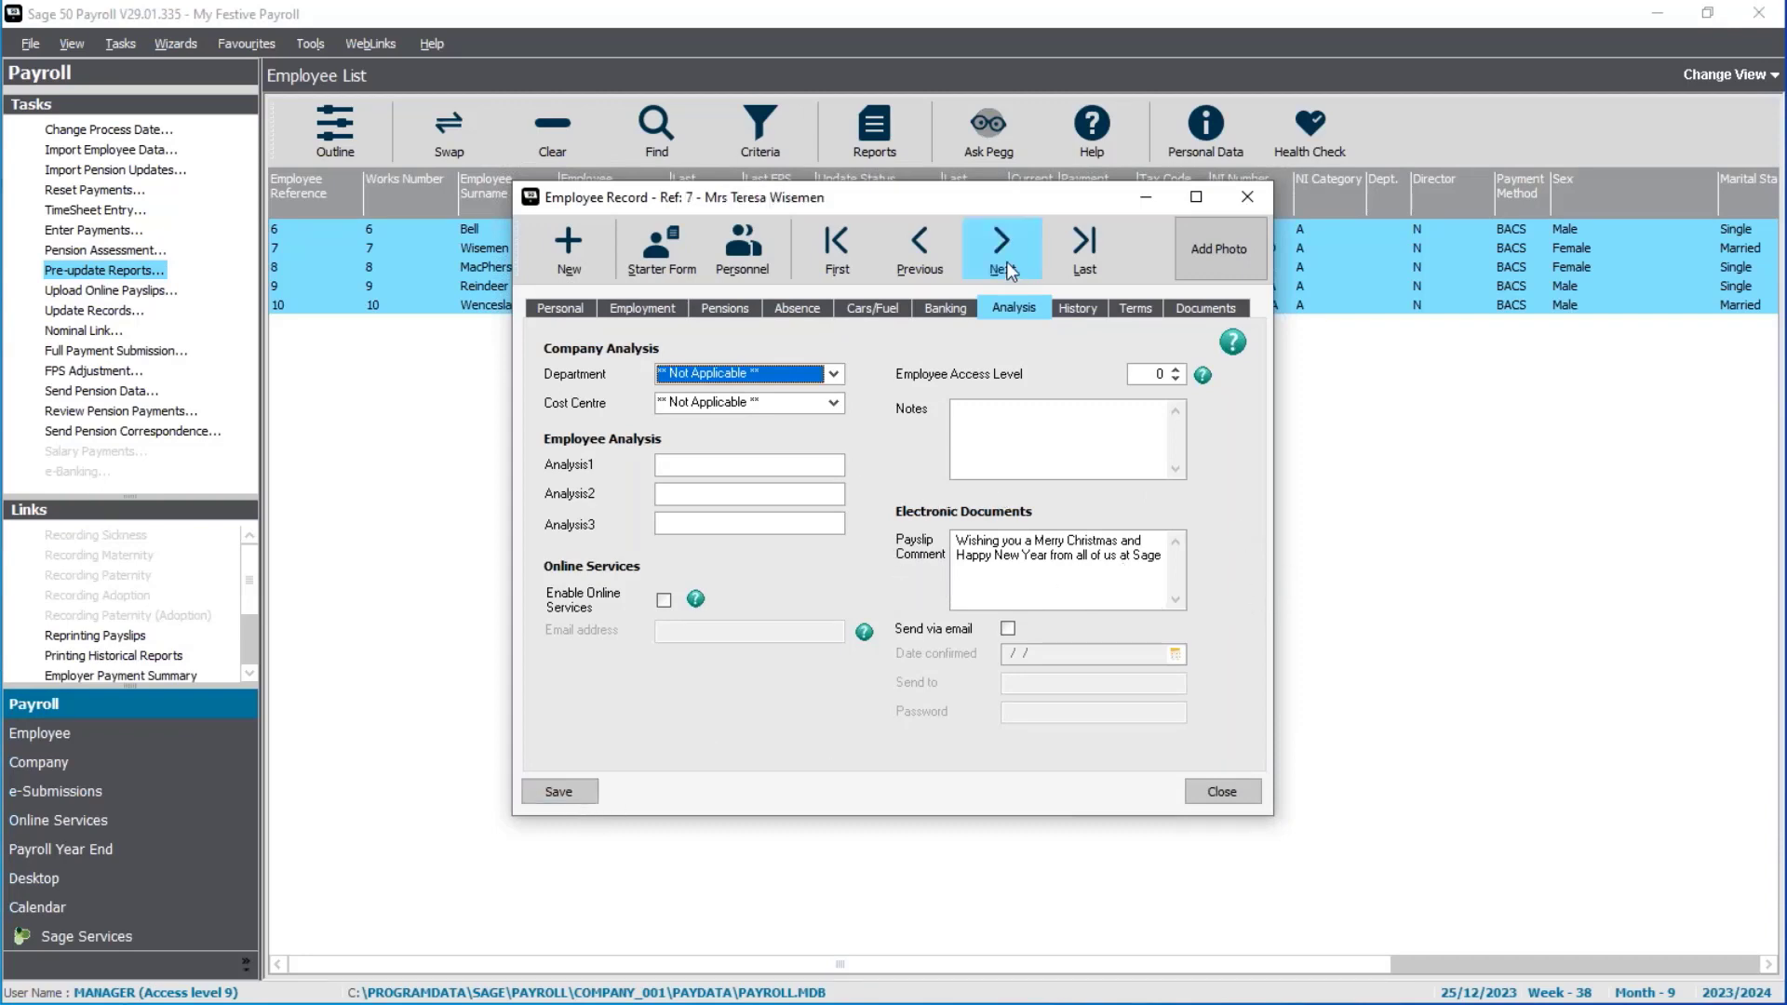
click(1006, 268)
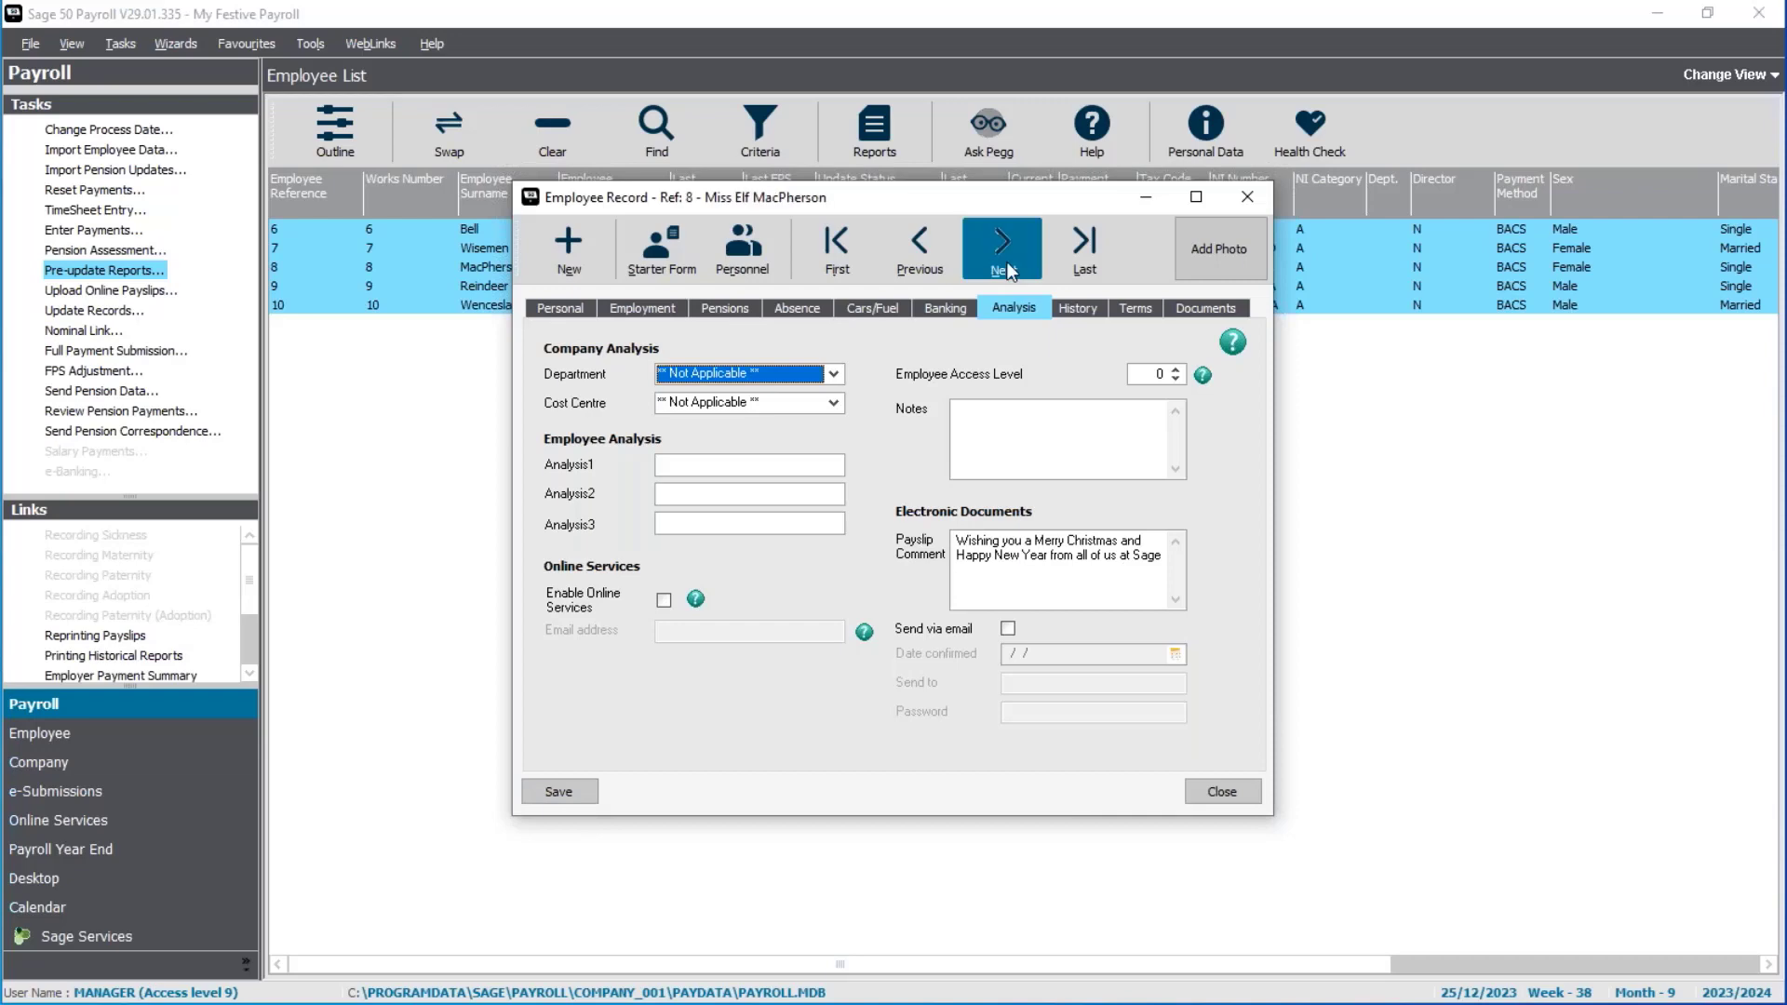
click(1221, 792)
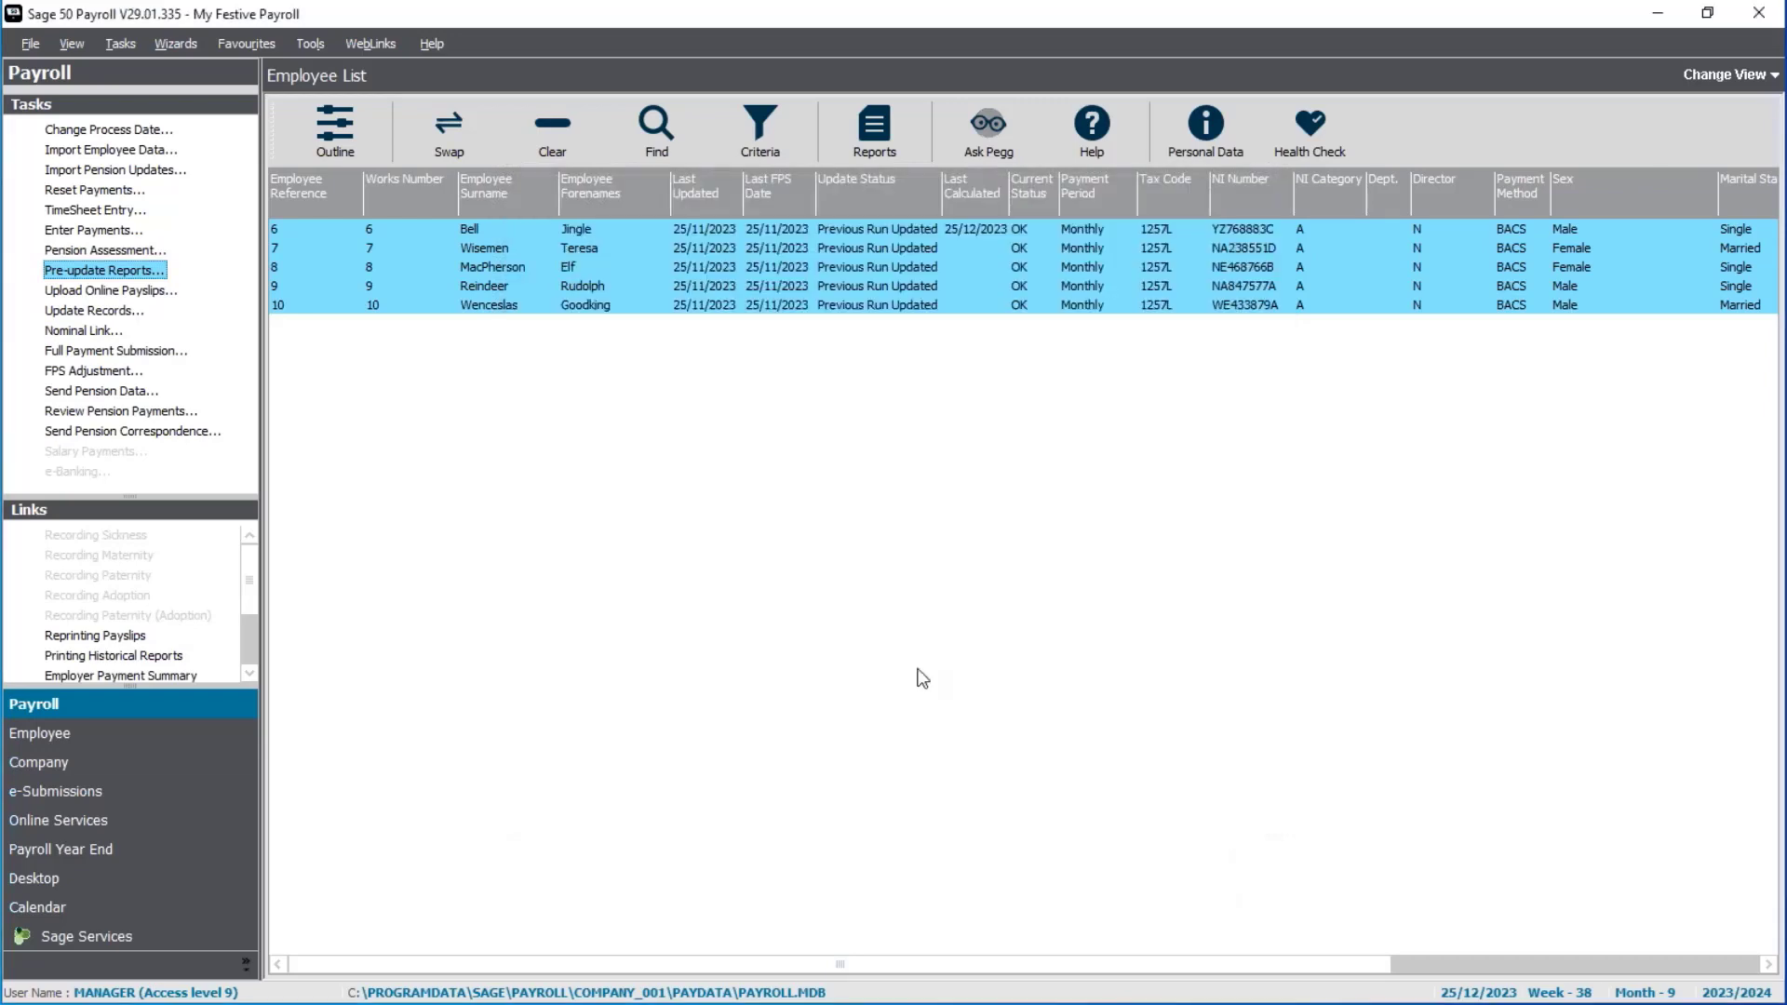
- Preview the Laser (2 per A4 sheet) payslips for the selected employees and read the comment on each payslip
click(109, 271)
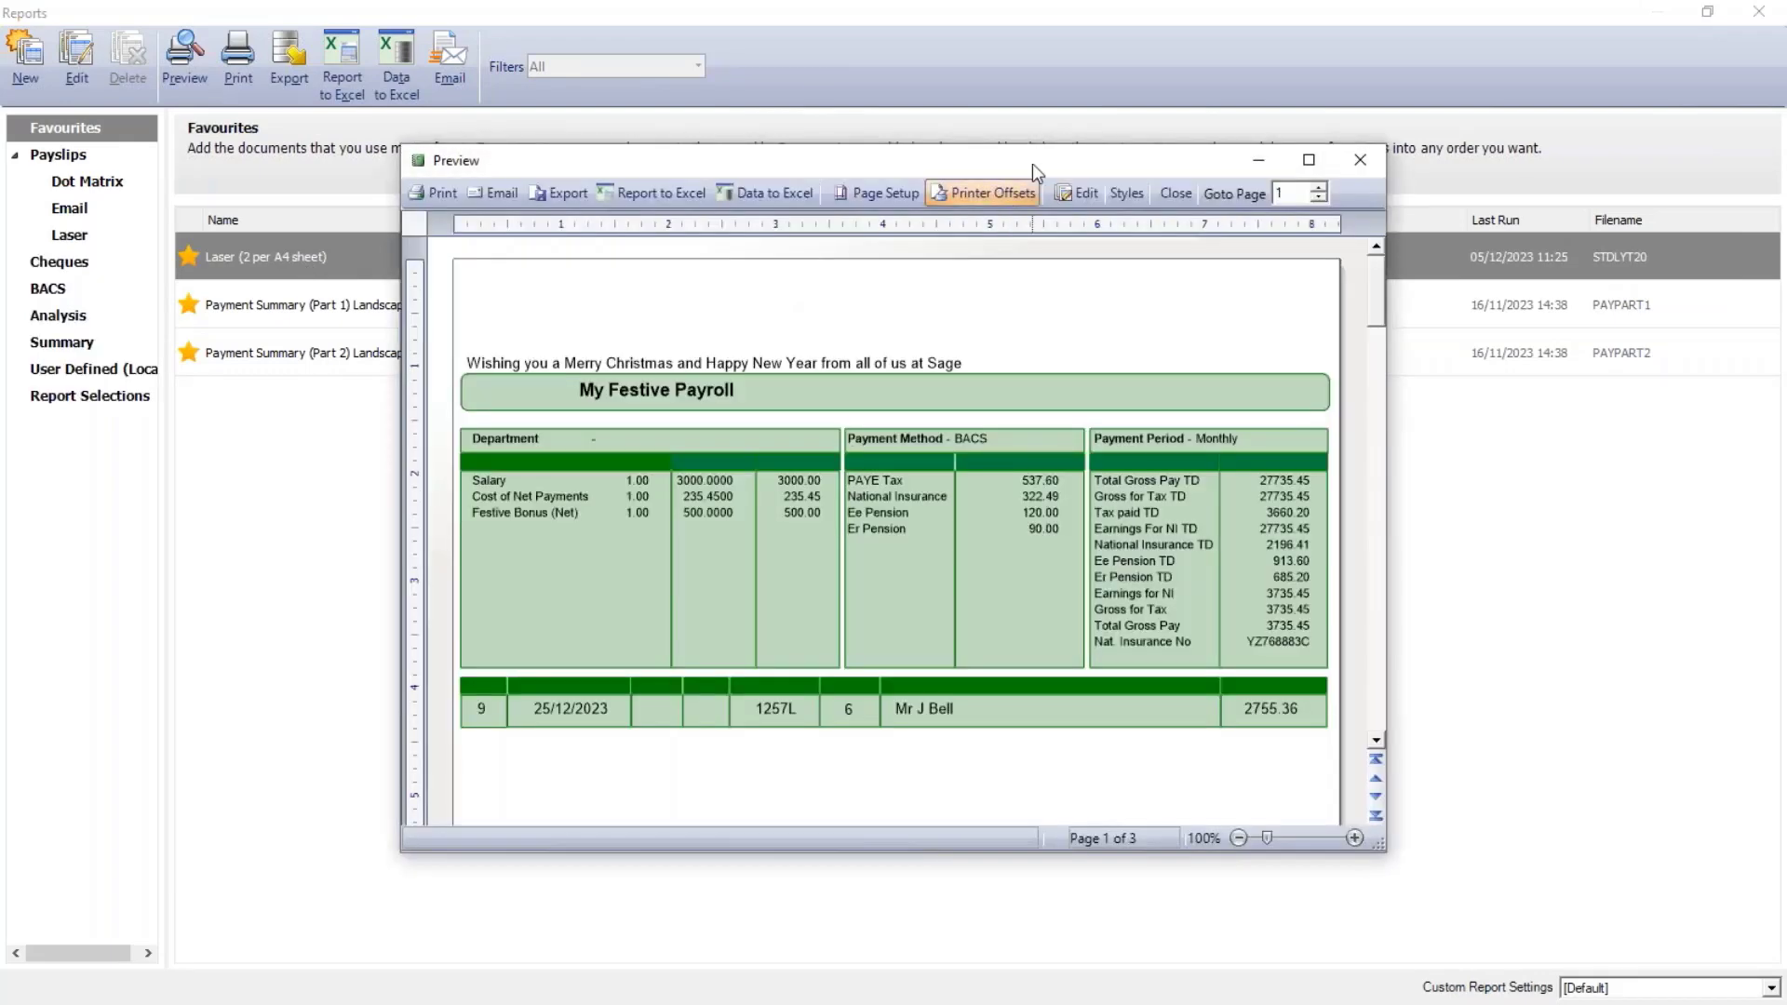
double_click(1029, 162)
click(1731, 992)
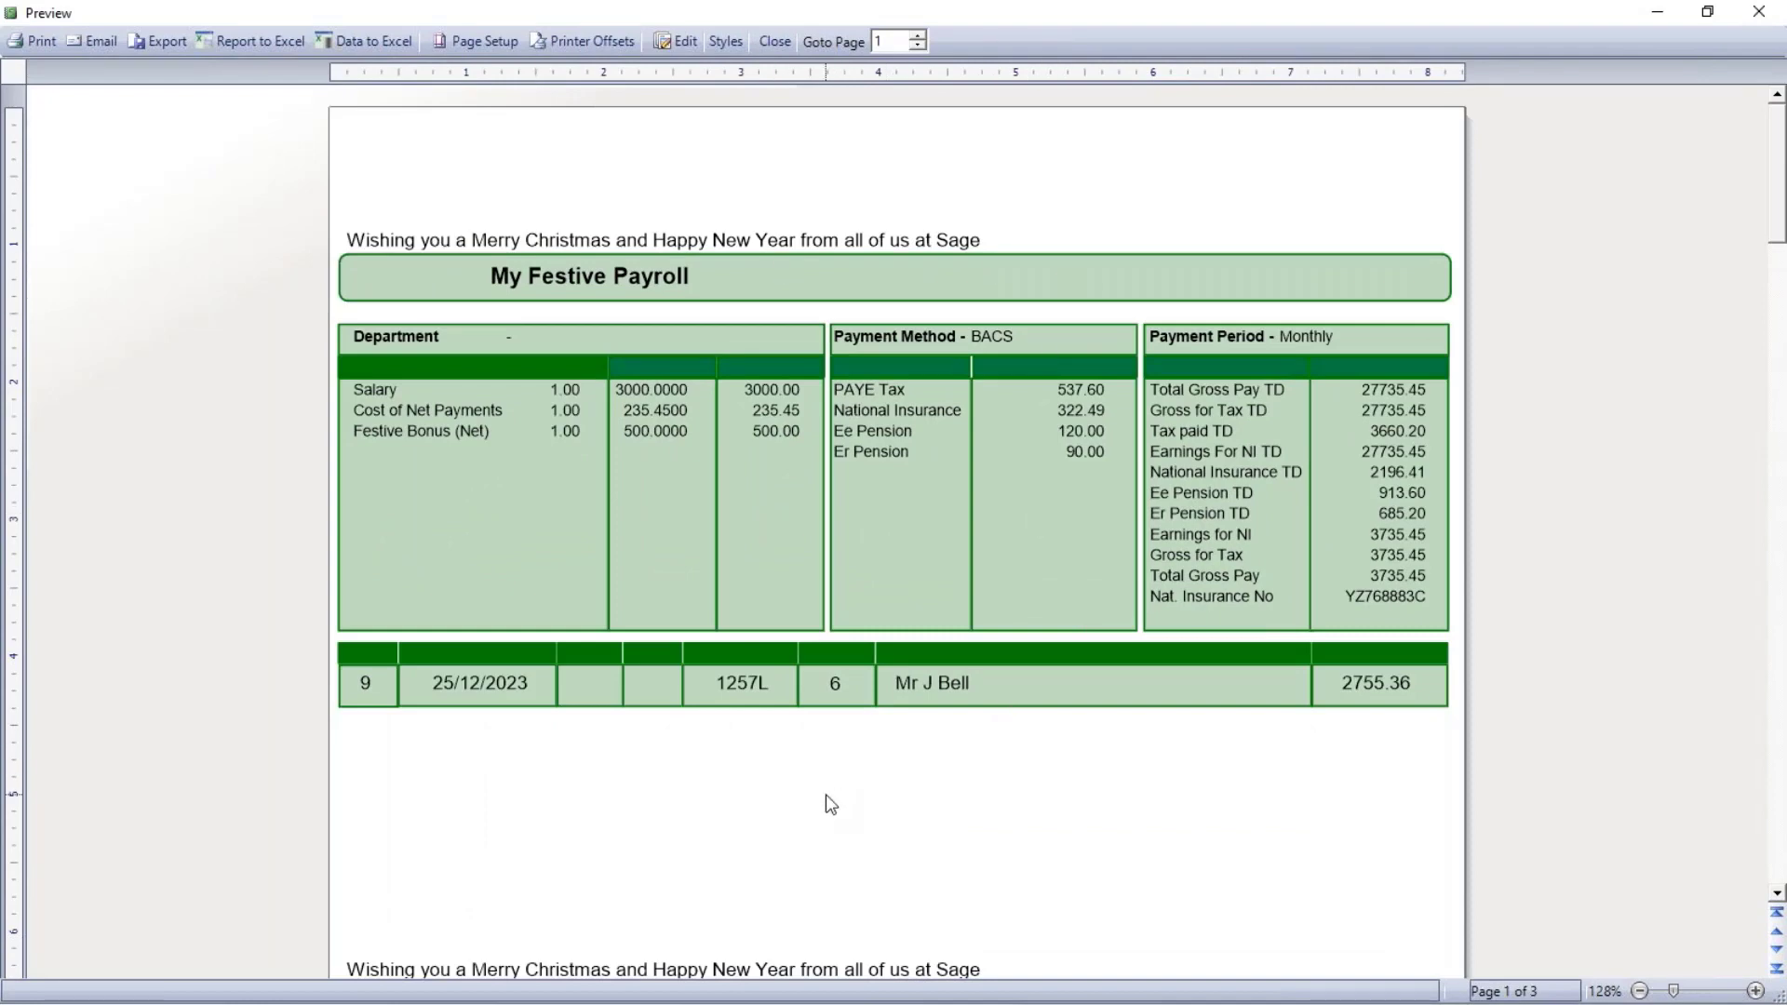
scroll(841, 832, down, 5)
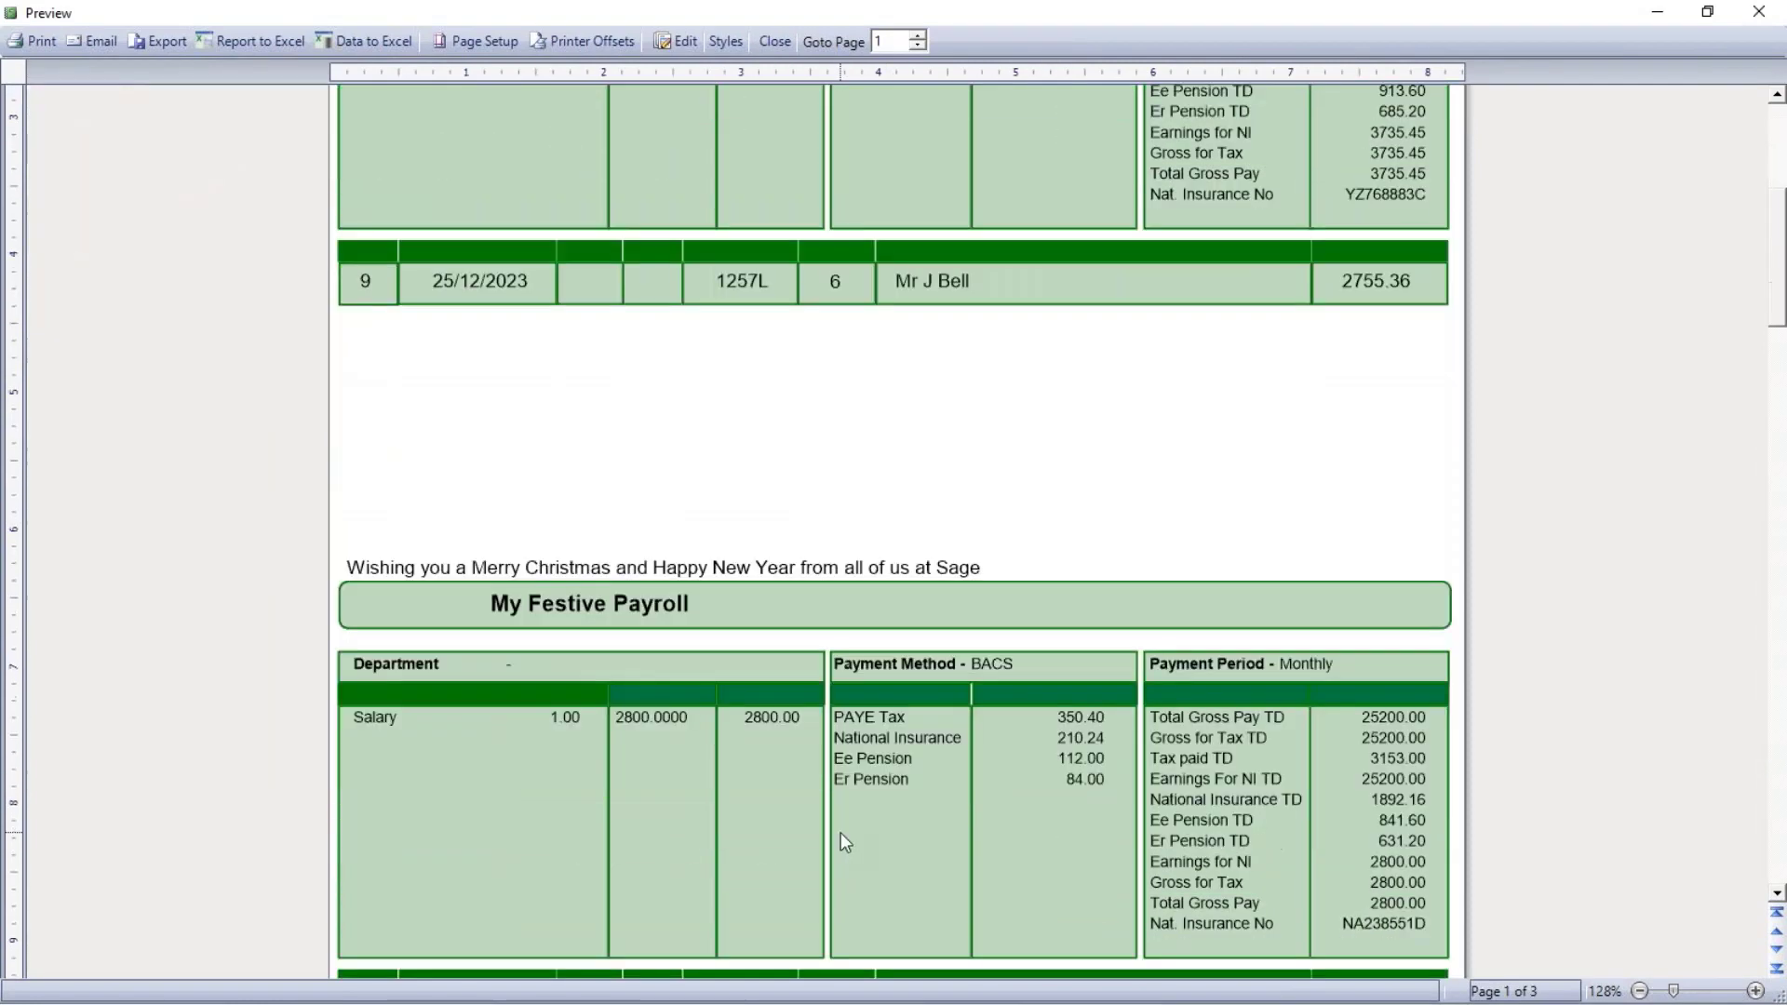
scroll(840, 824, down, 8)
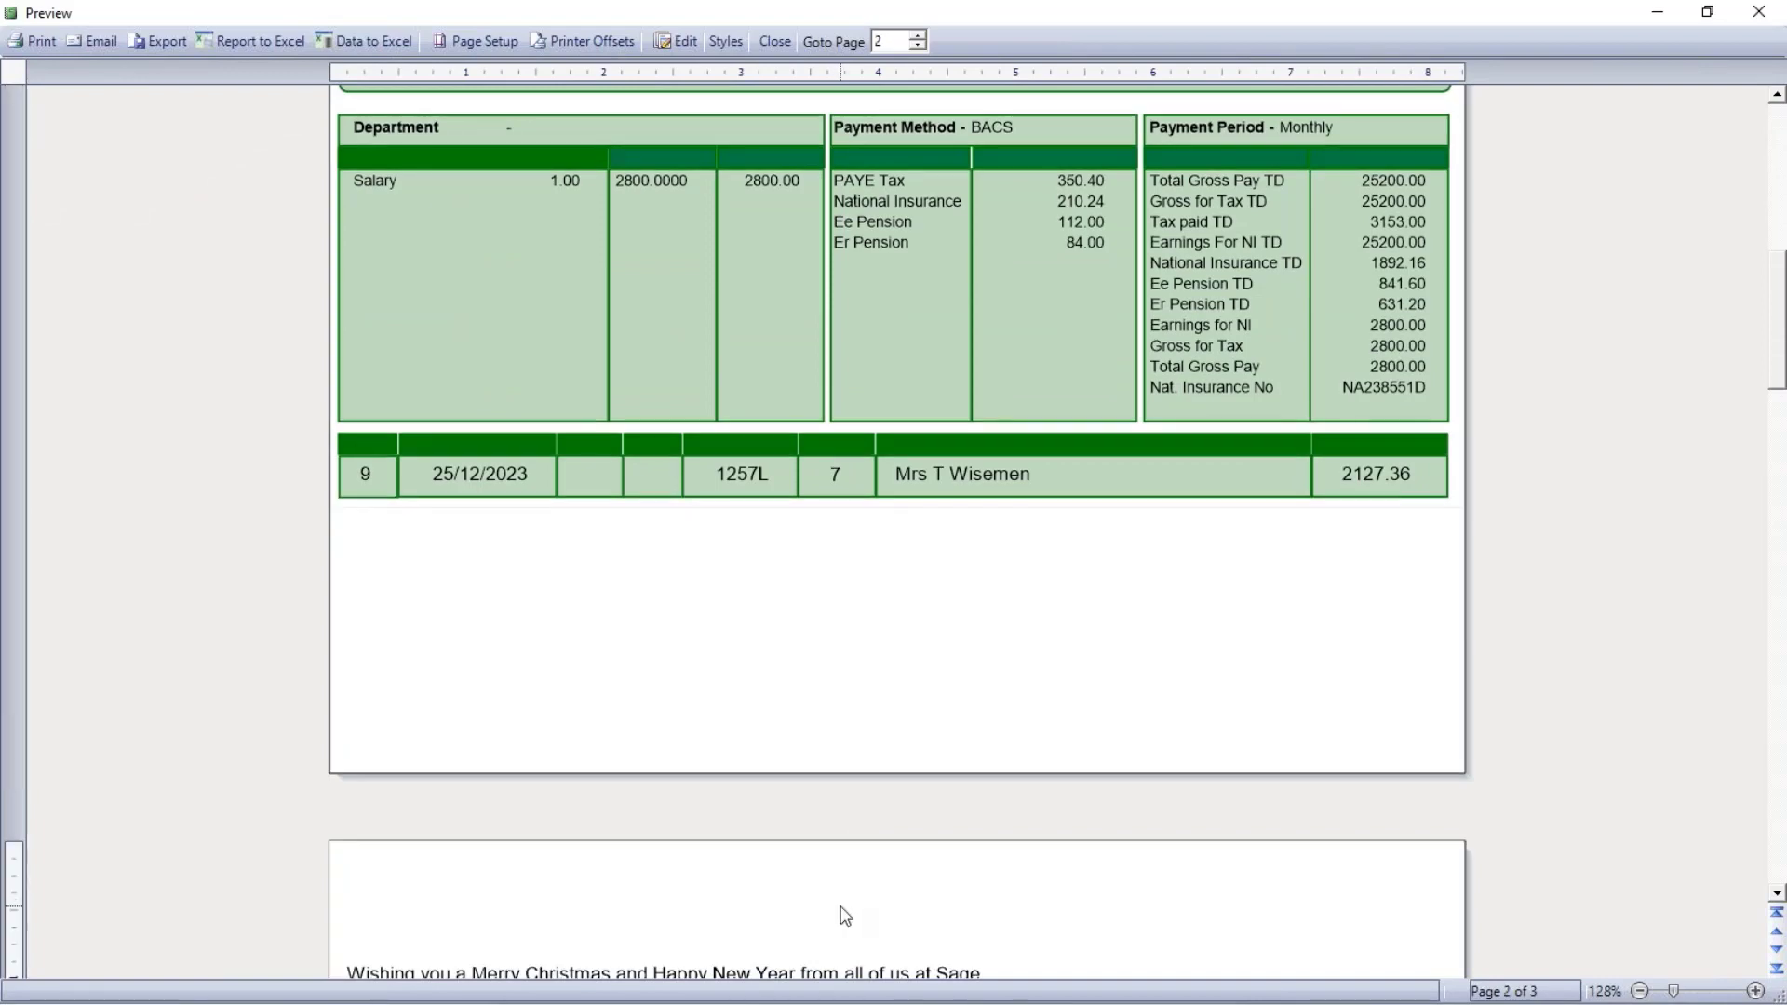
scroll(840, 824, down, 2)
scroll(1109, 561, down, 4)
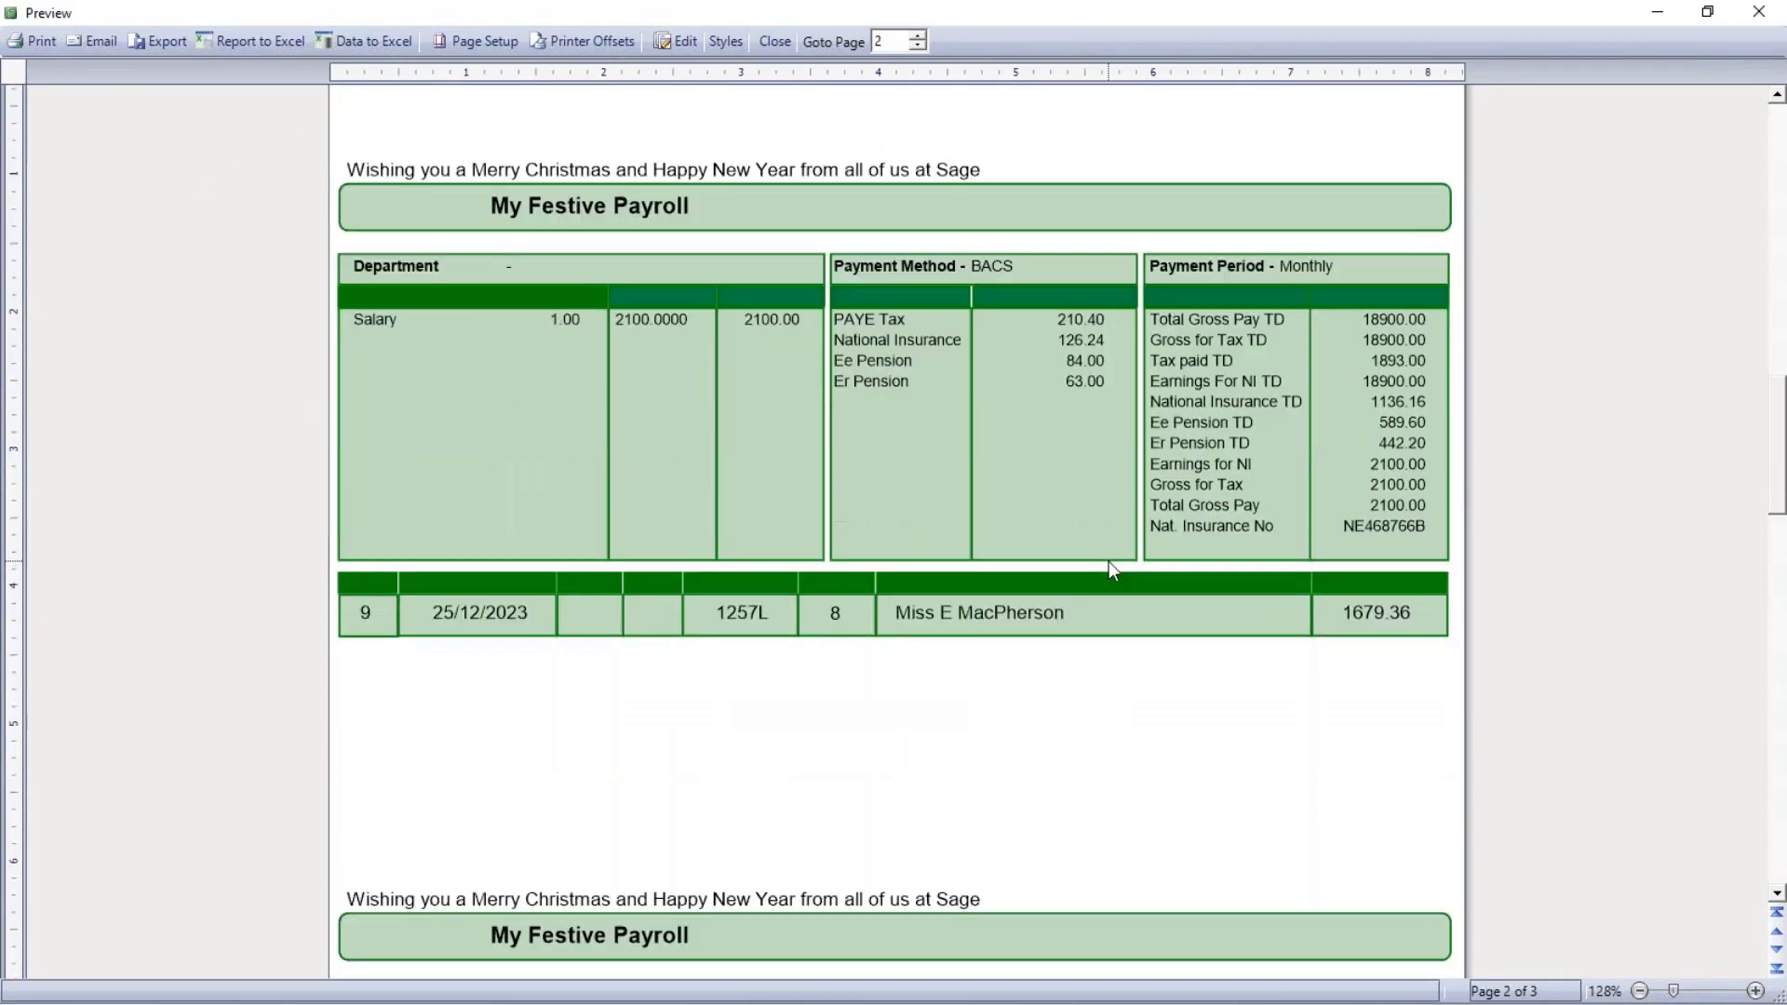
scroll(1094, 648, down, 10)
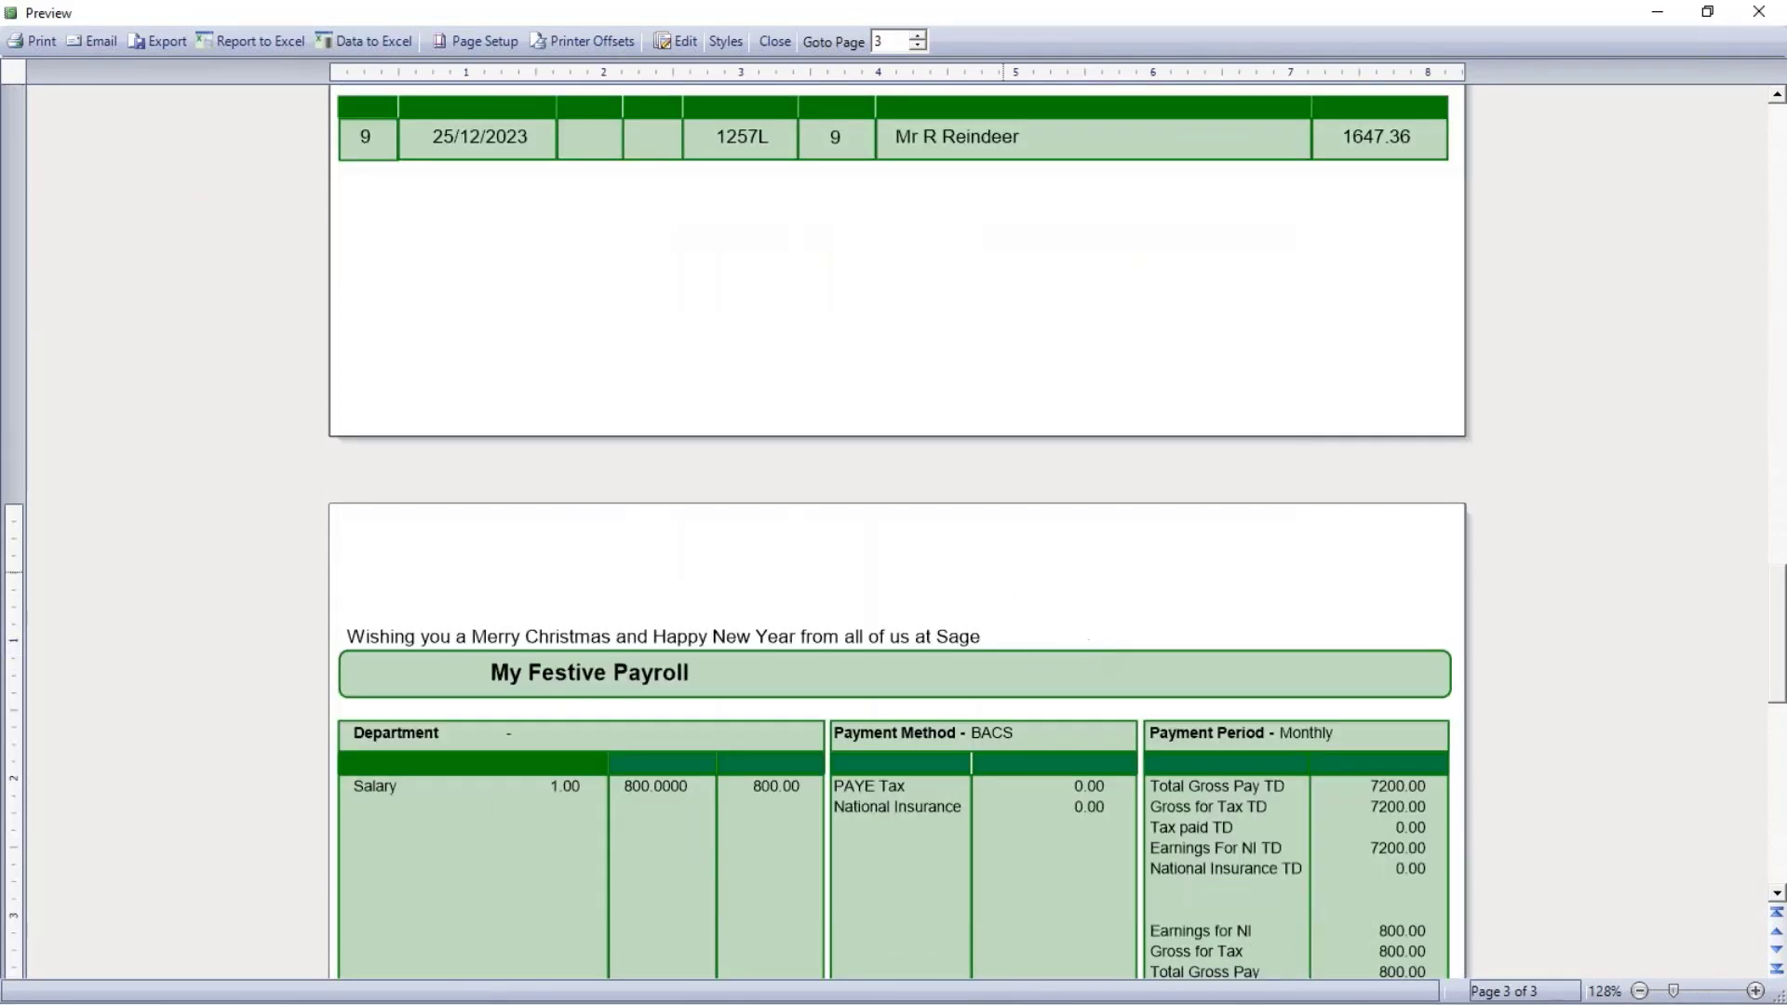
click(774, 42)
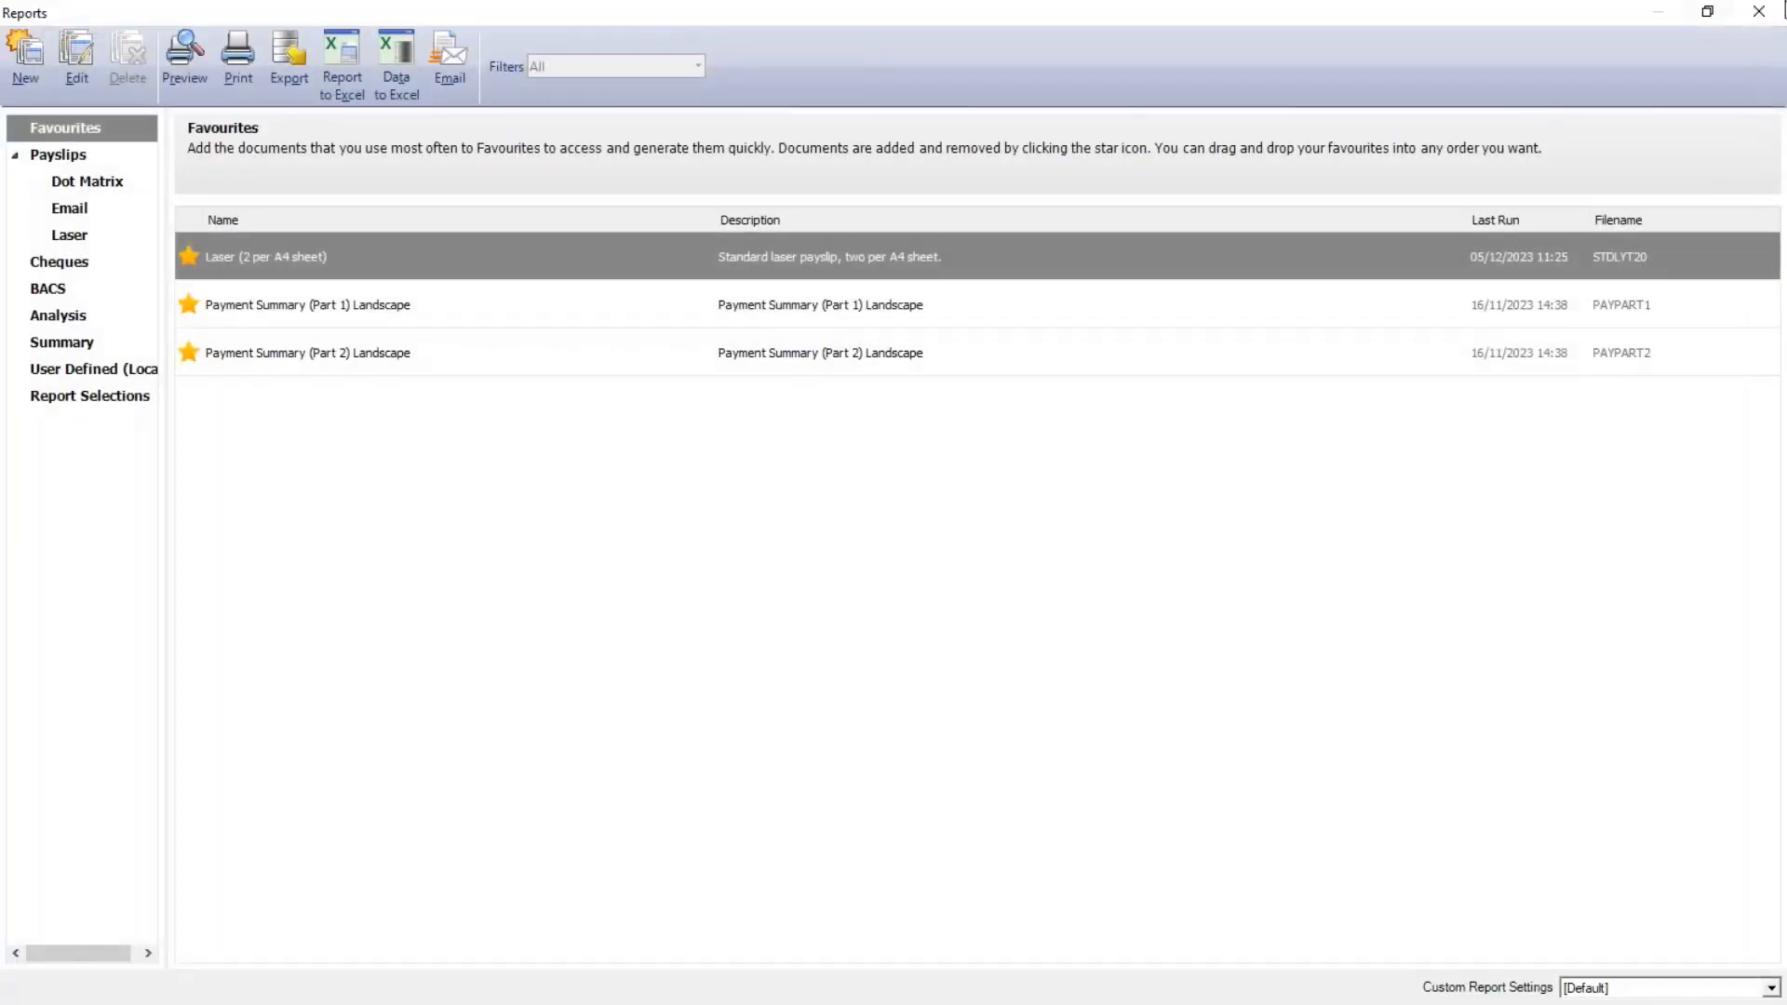
click(1758, 12)
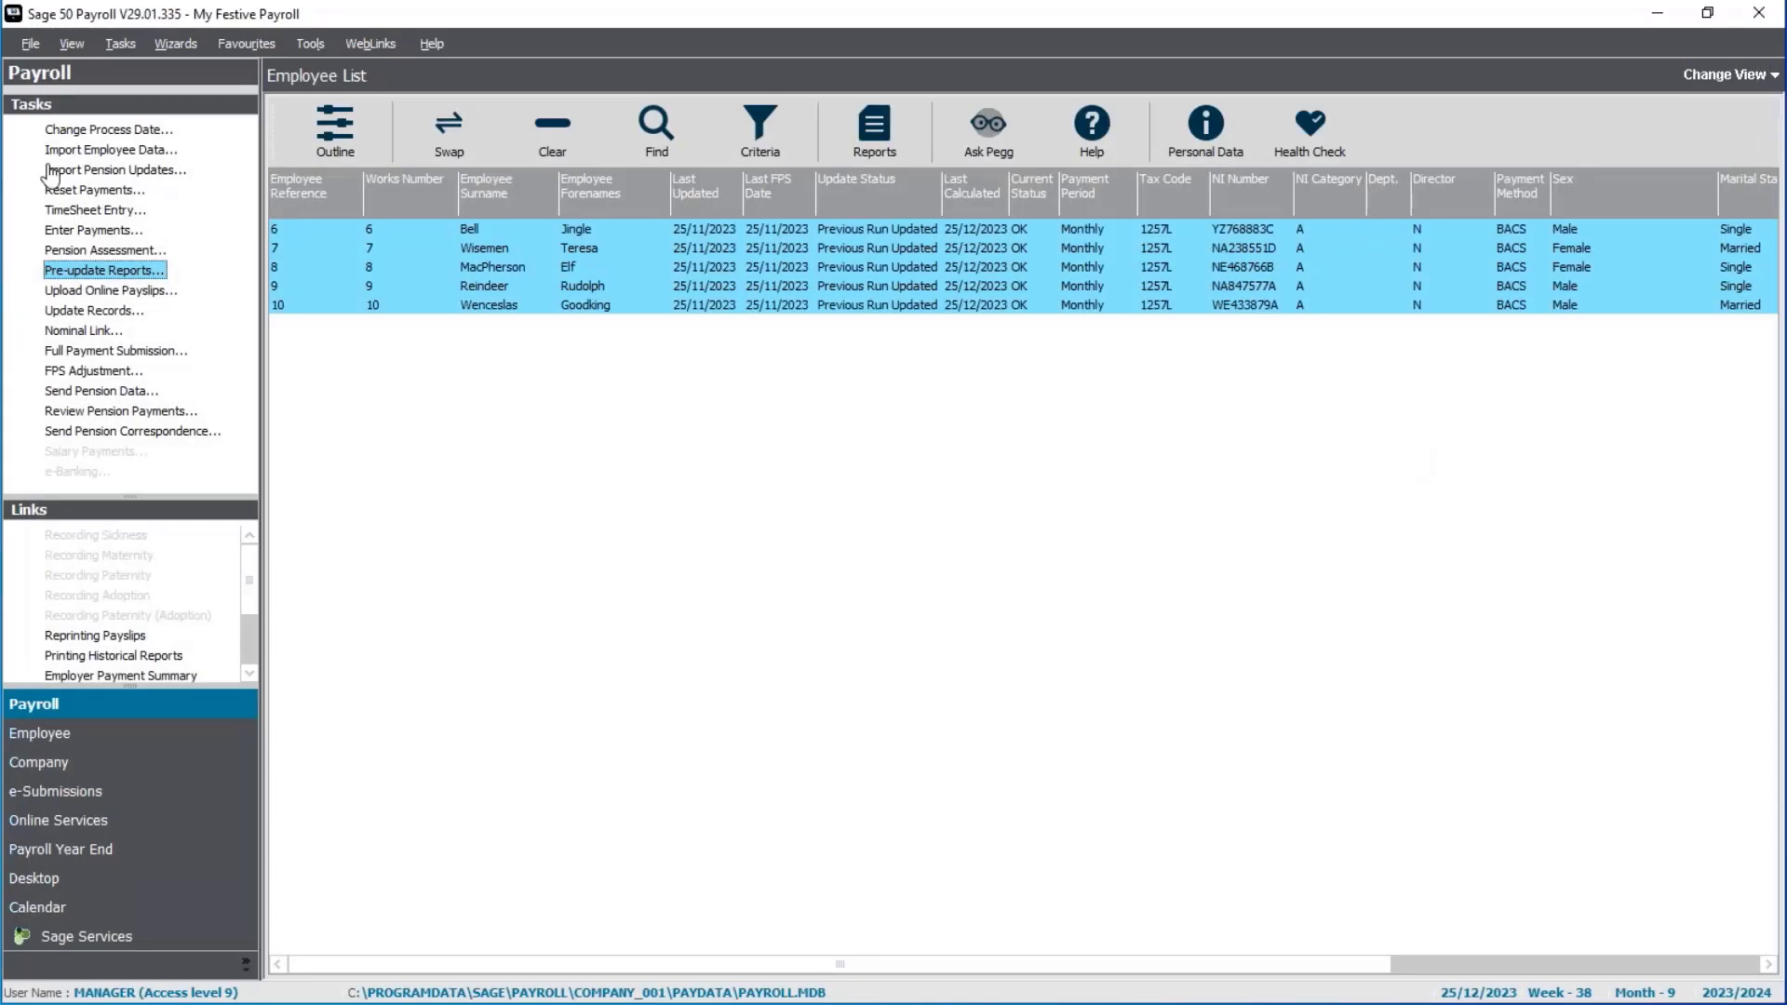
- Clear the payslip comments for all selected employees with a global change
click(119, 43)
mouse_move(187, 370)
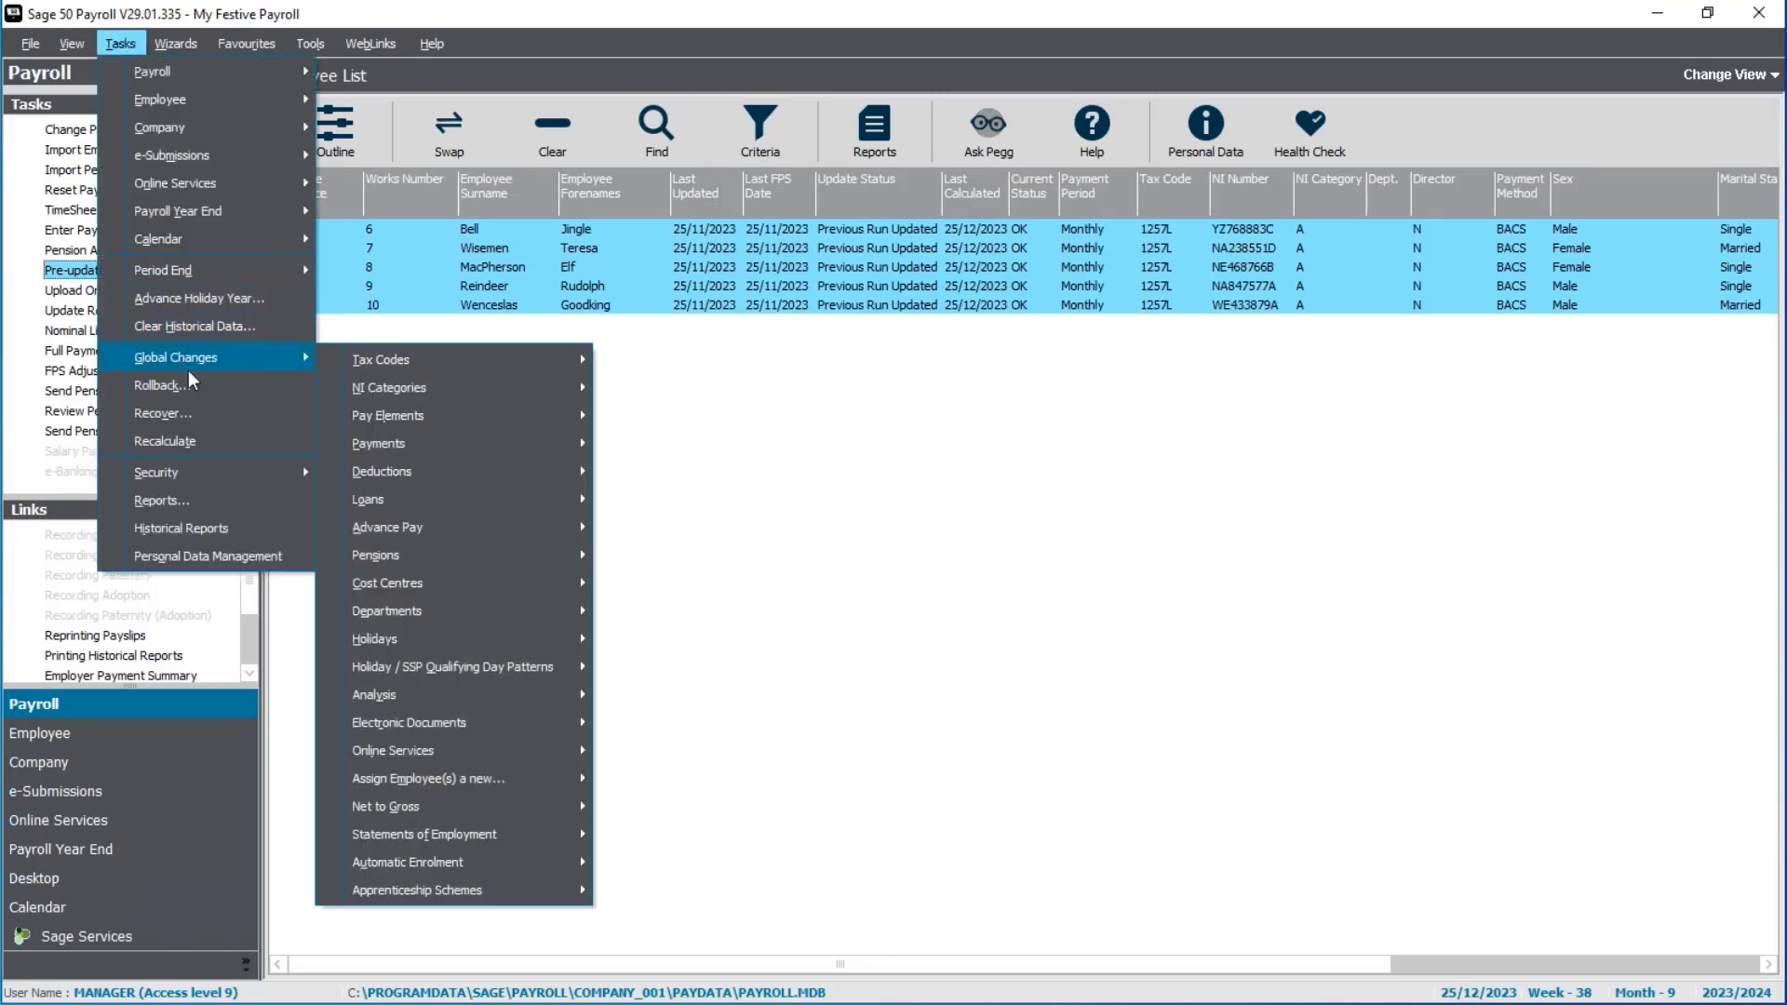
mouse_move(553, 726)
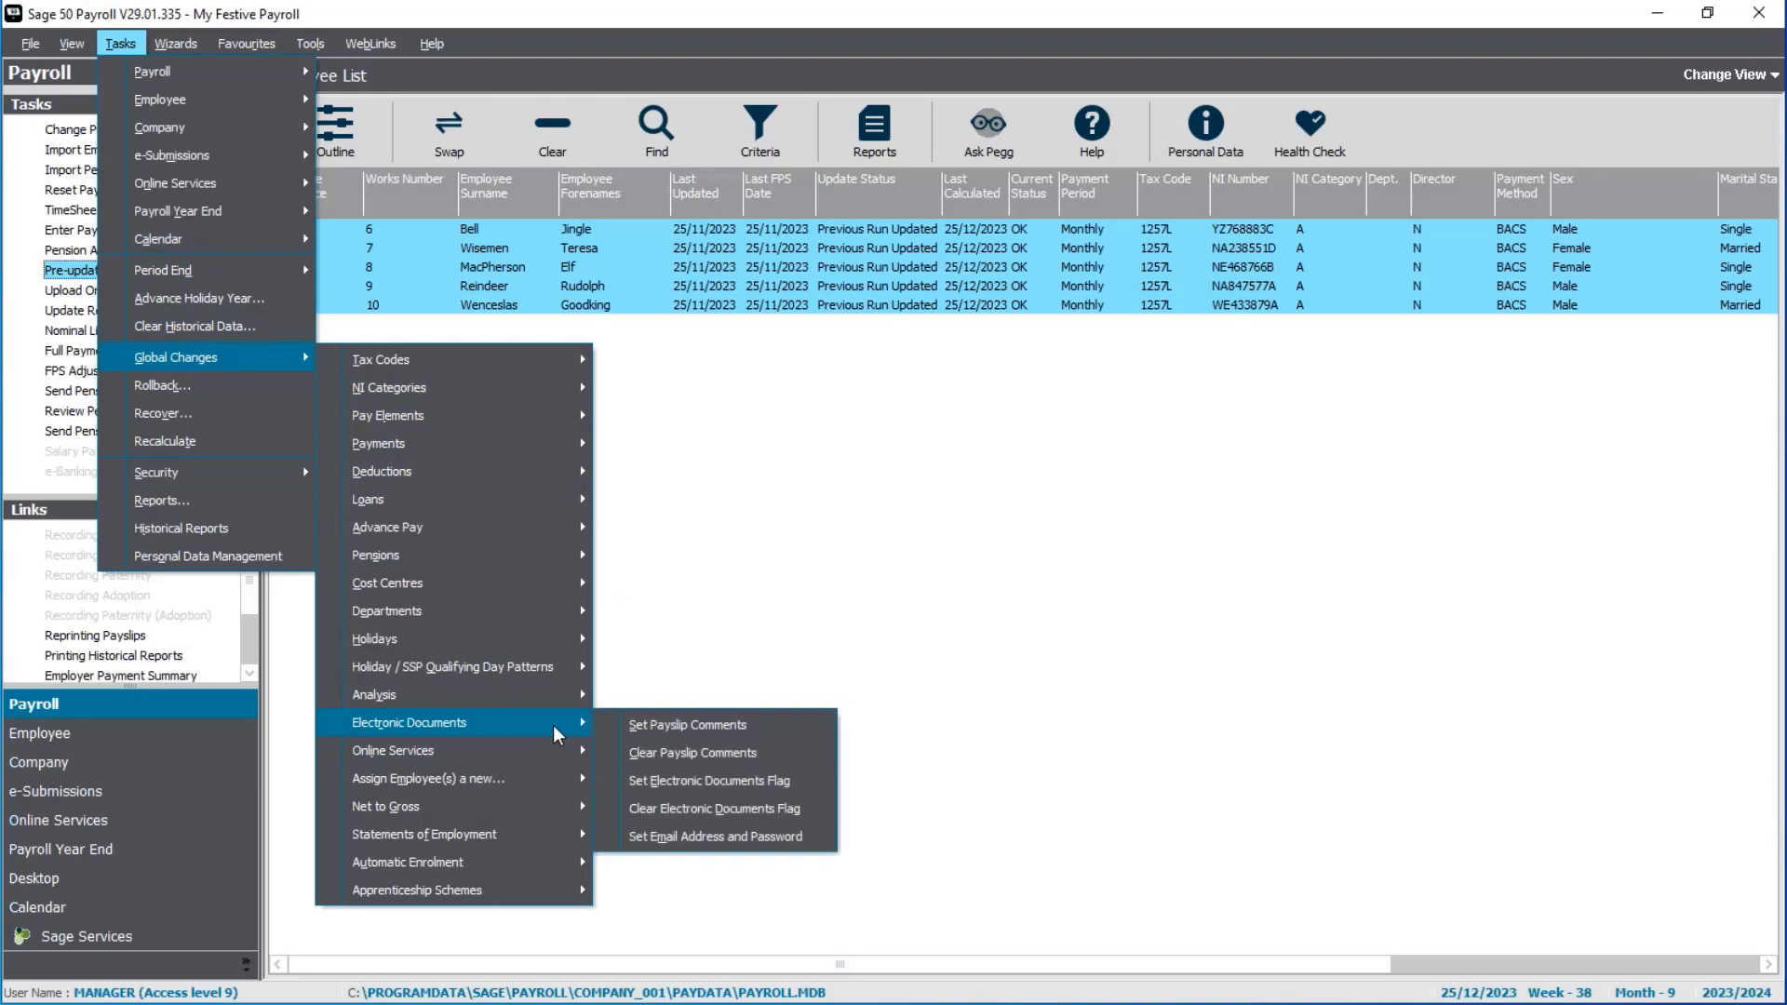
click(759, 761)
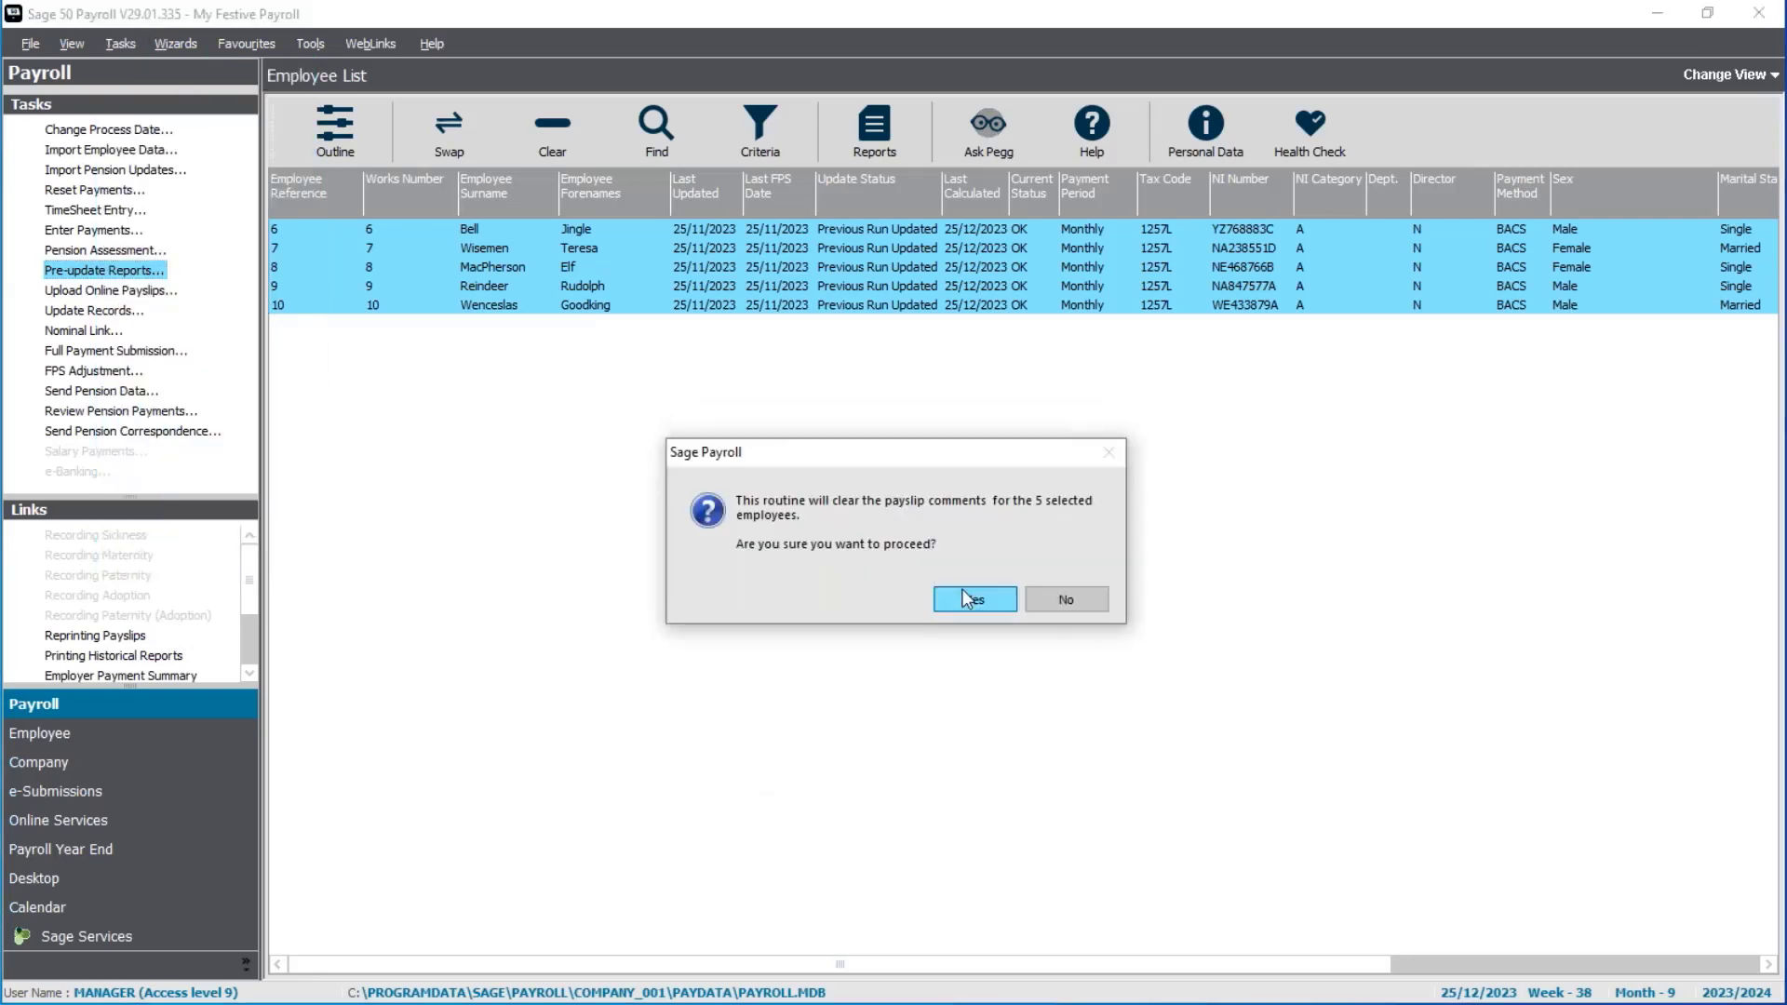
click(965, 598)
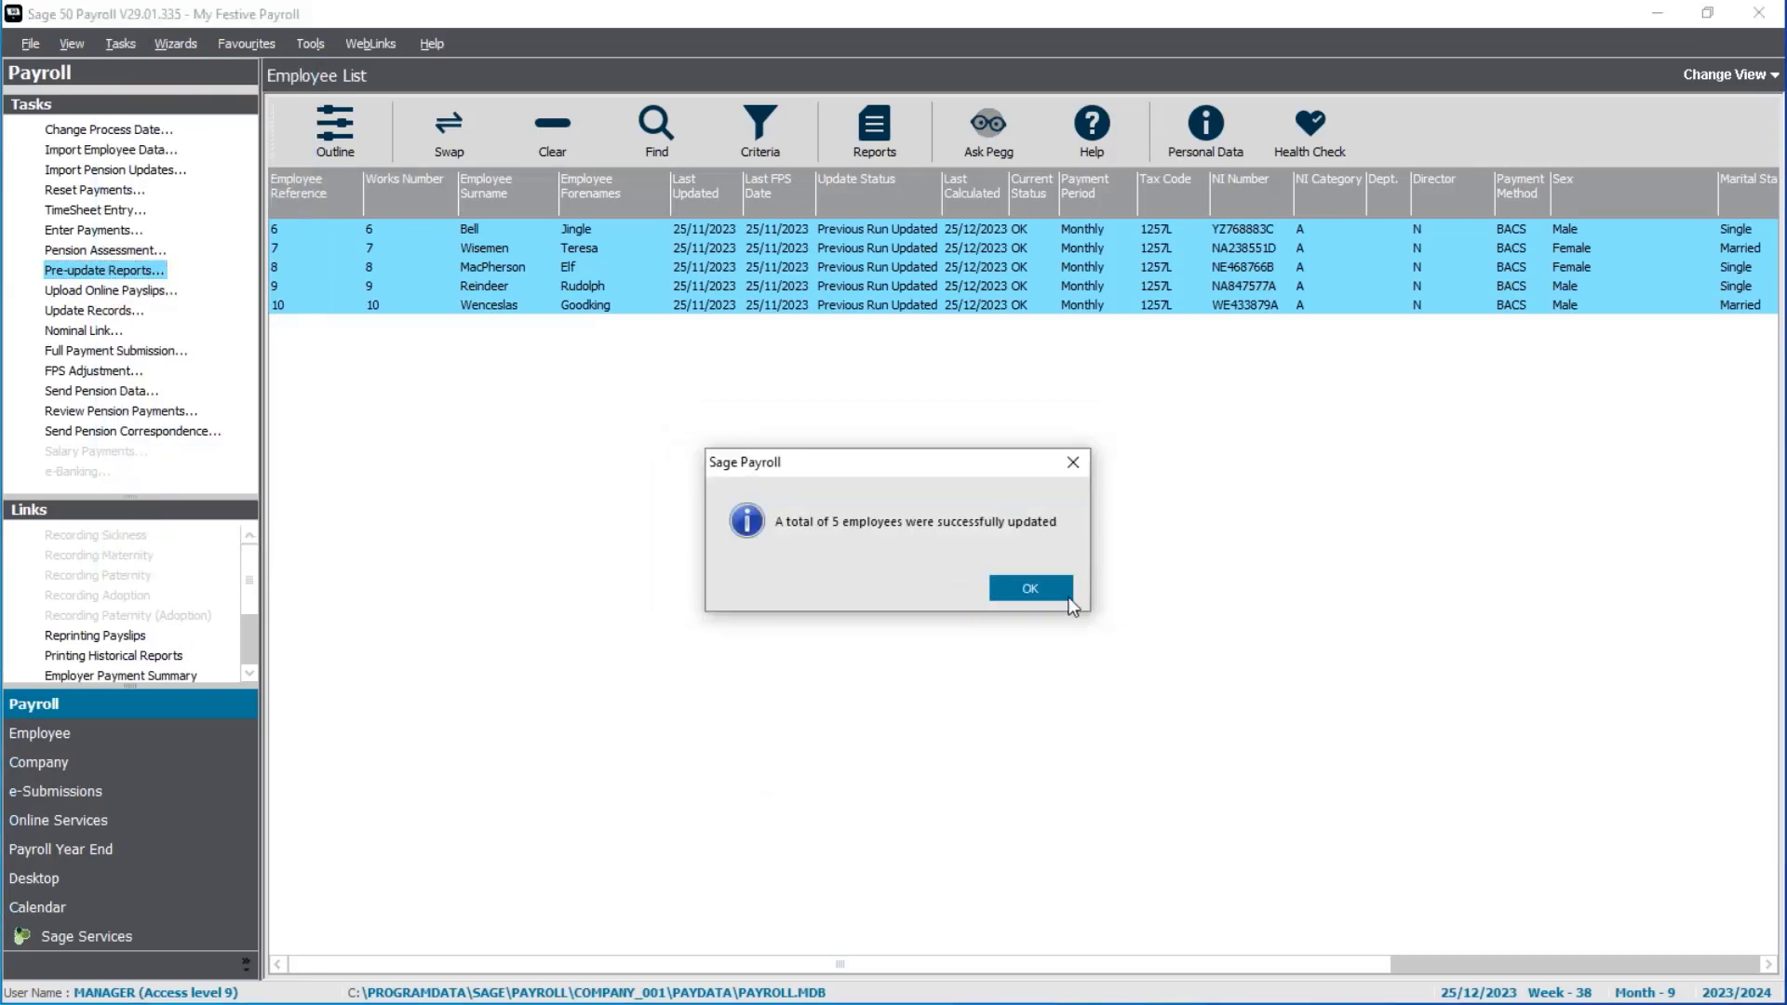
click(1028, 588)
- Check the payslip comment field in the first listed employee's analysis details and close the record
right_click(691, 254)
click(745, 323)
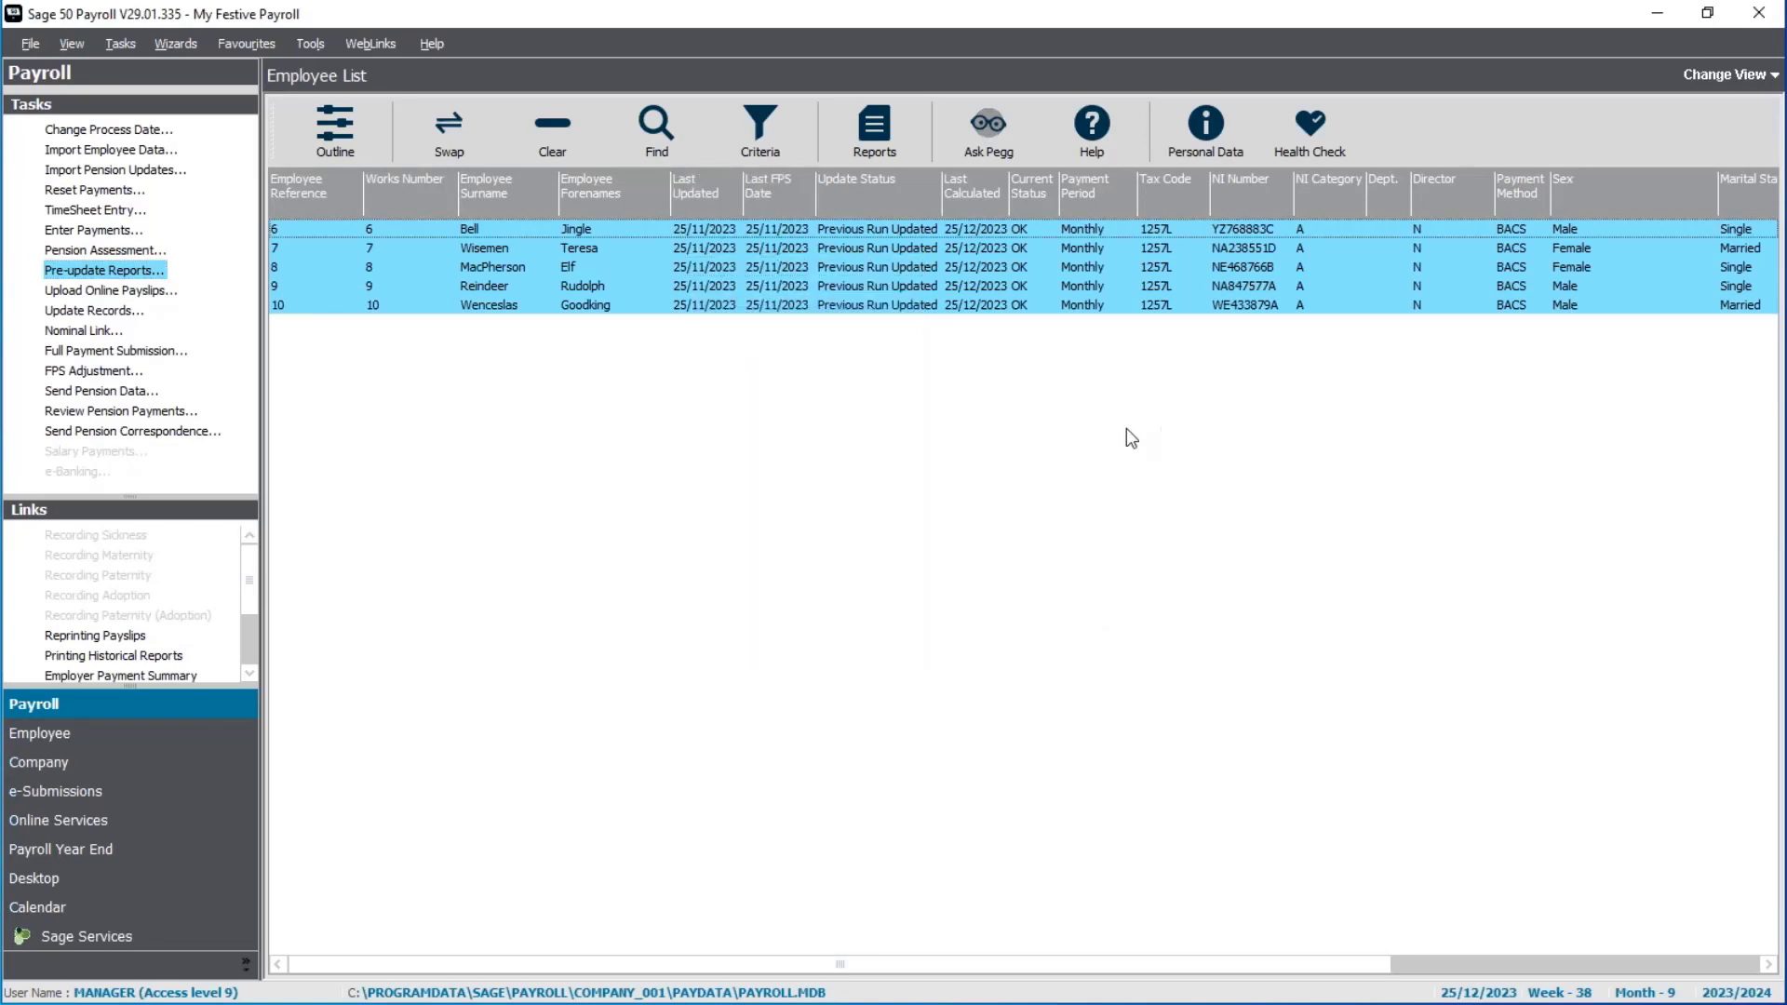
click(994, 312)
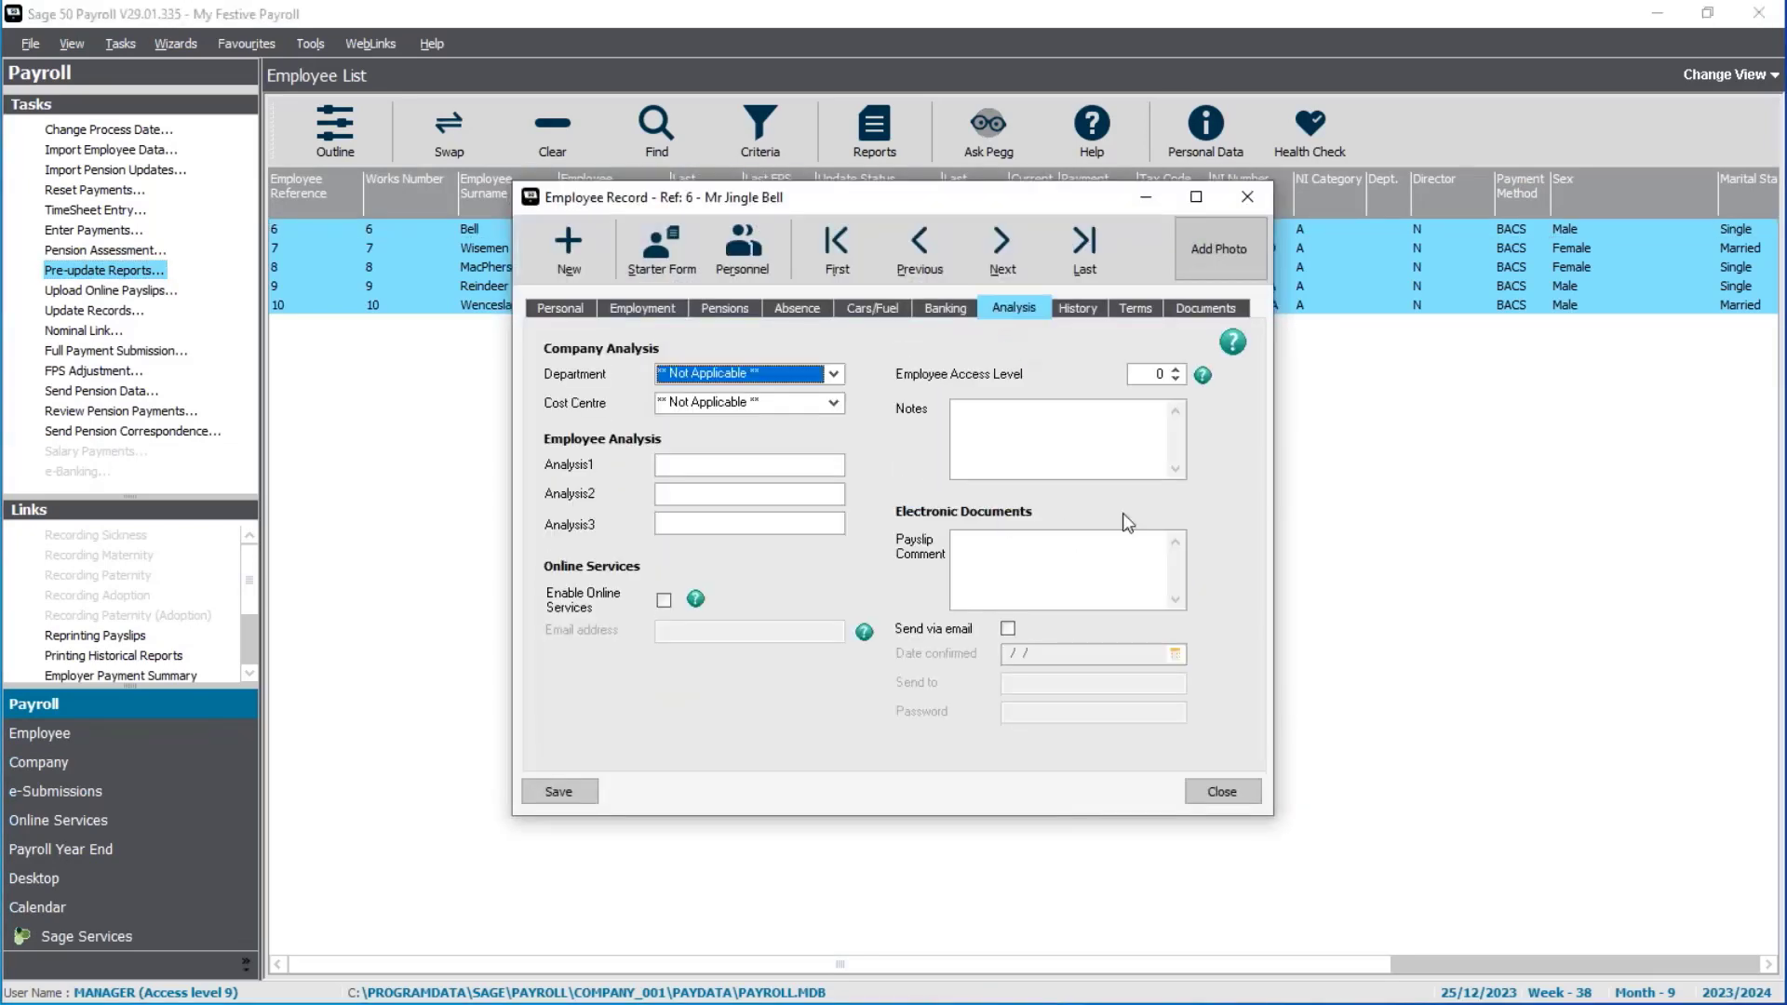
click(1221, 791)
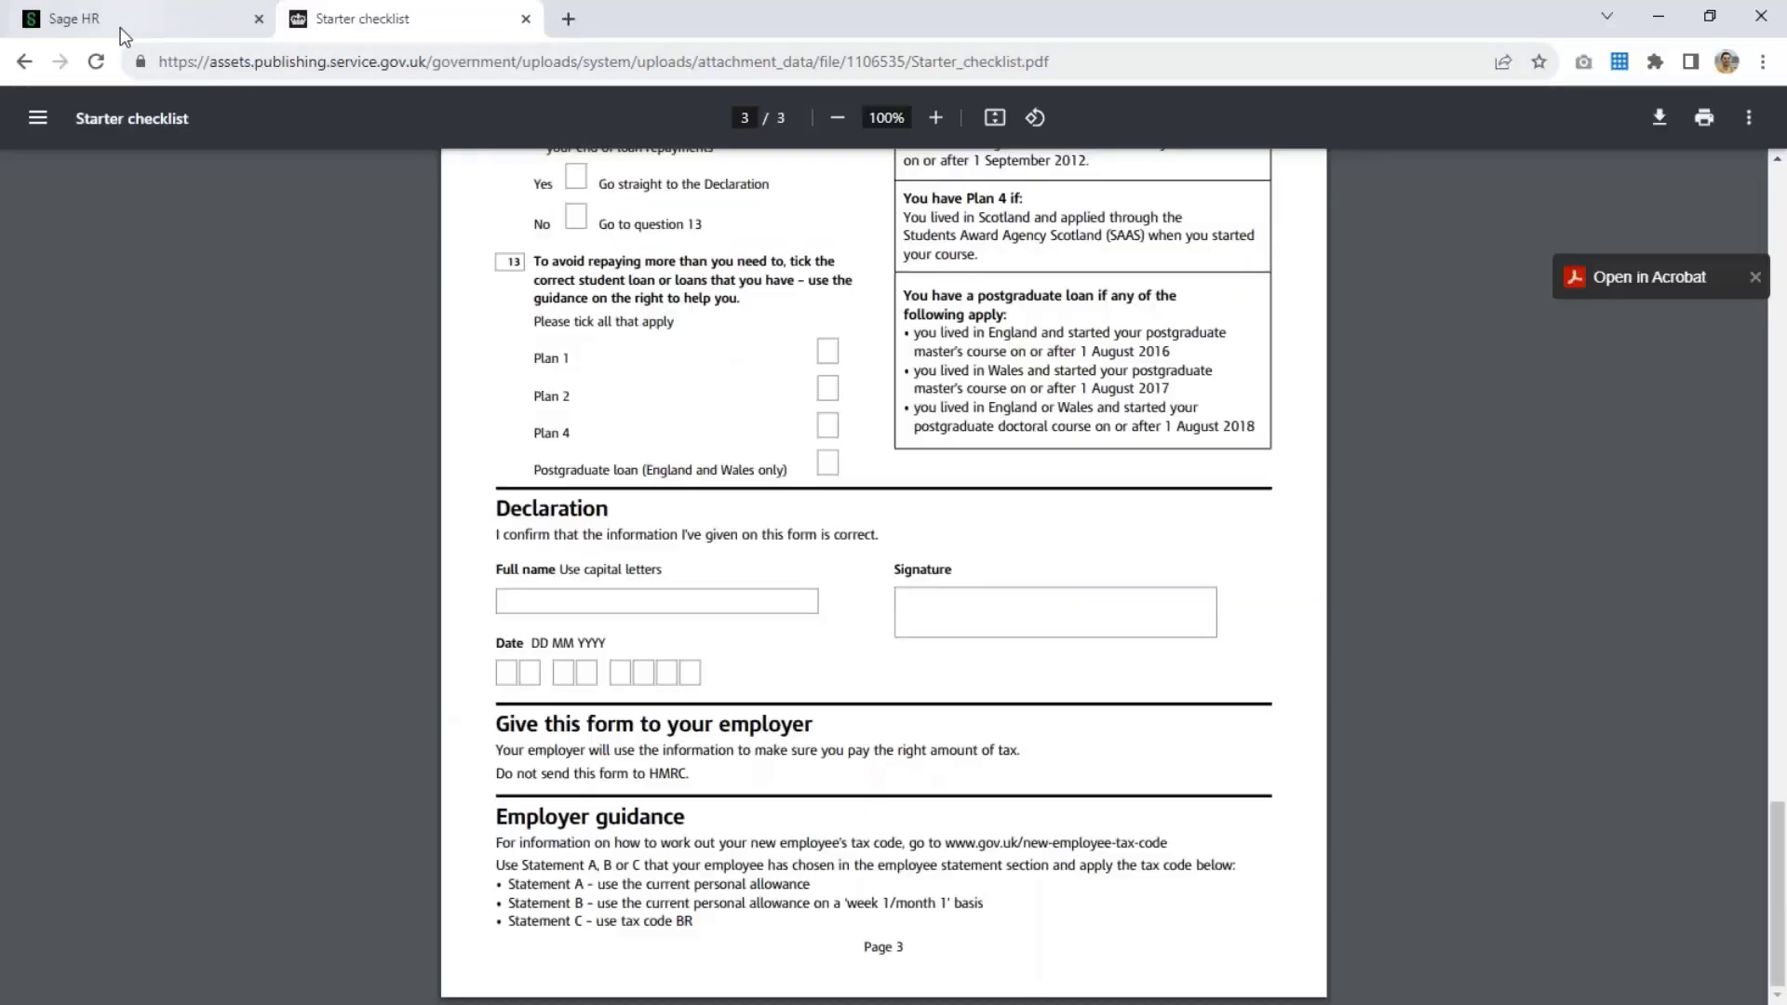
- Switch to Sage HR, view the online payslip dated 25/12/2023 including its comments, and close it
click(120, 26)
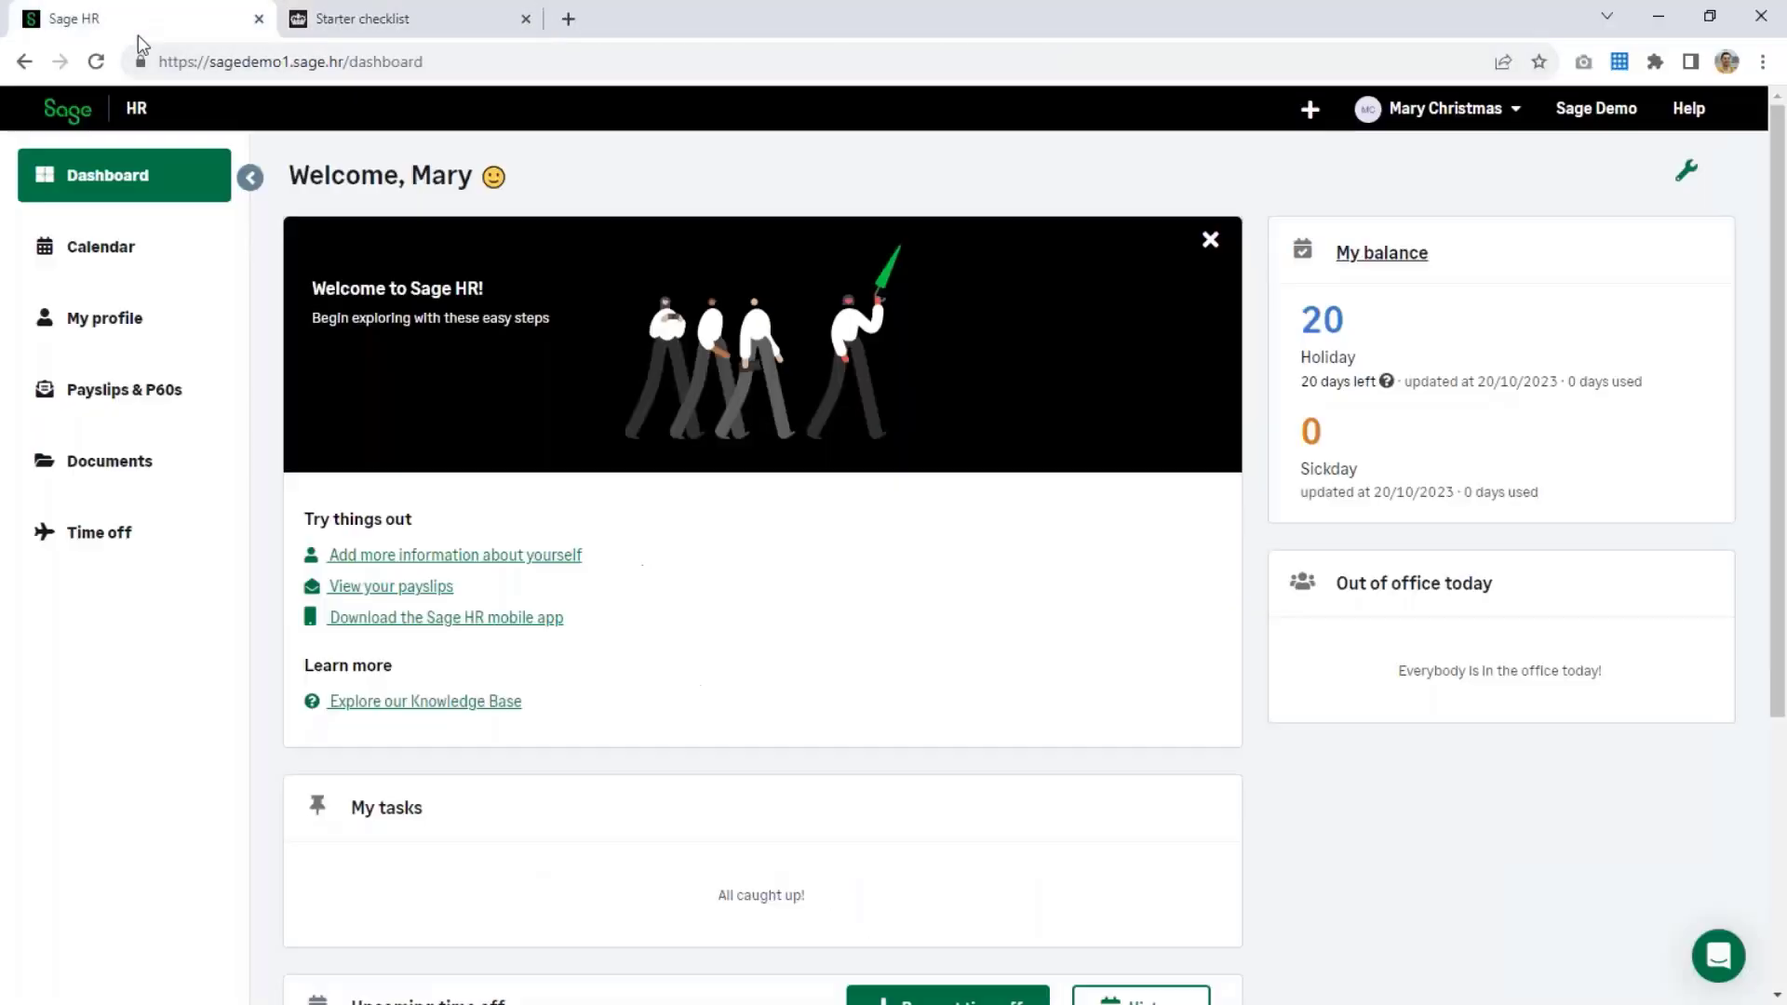
click(124, 389)
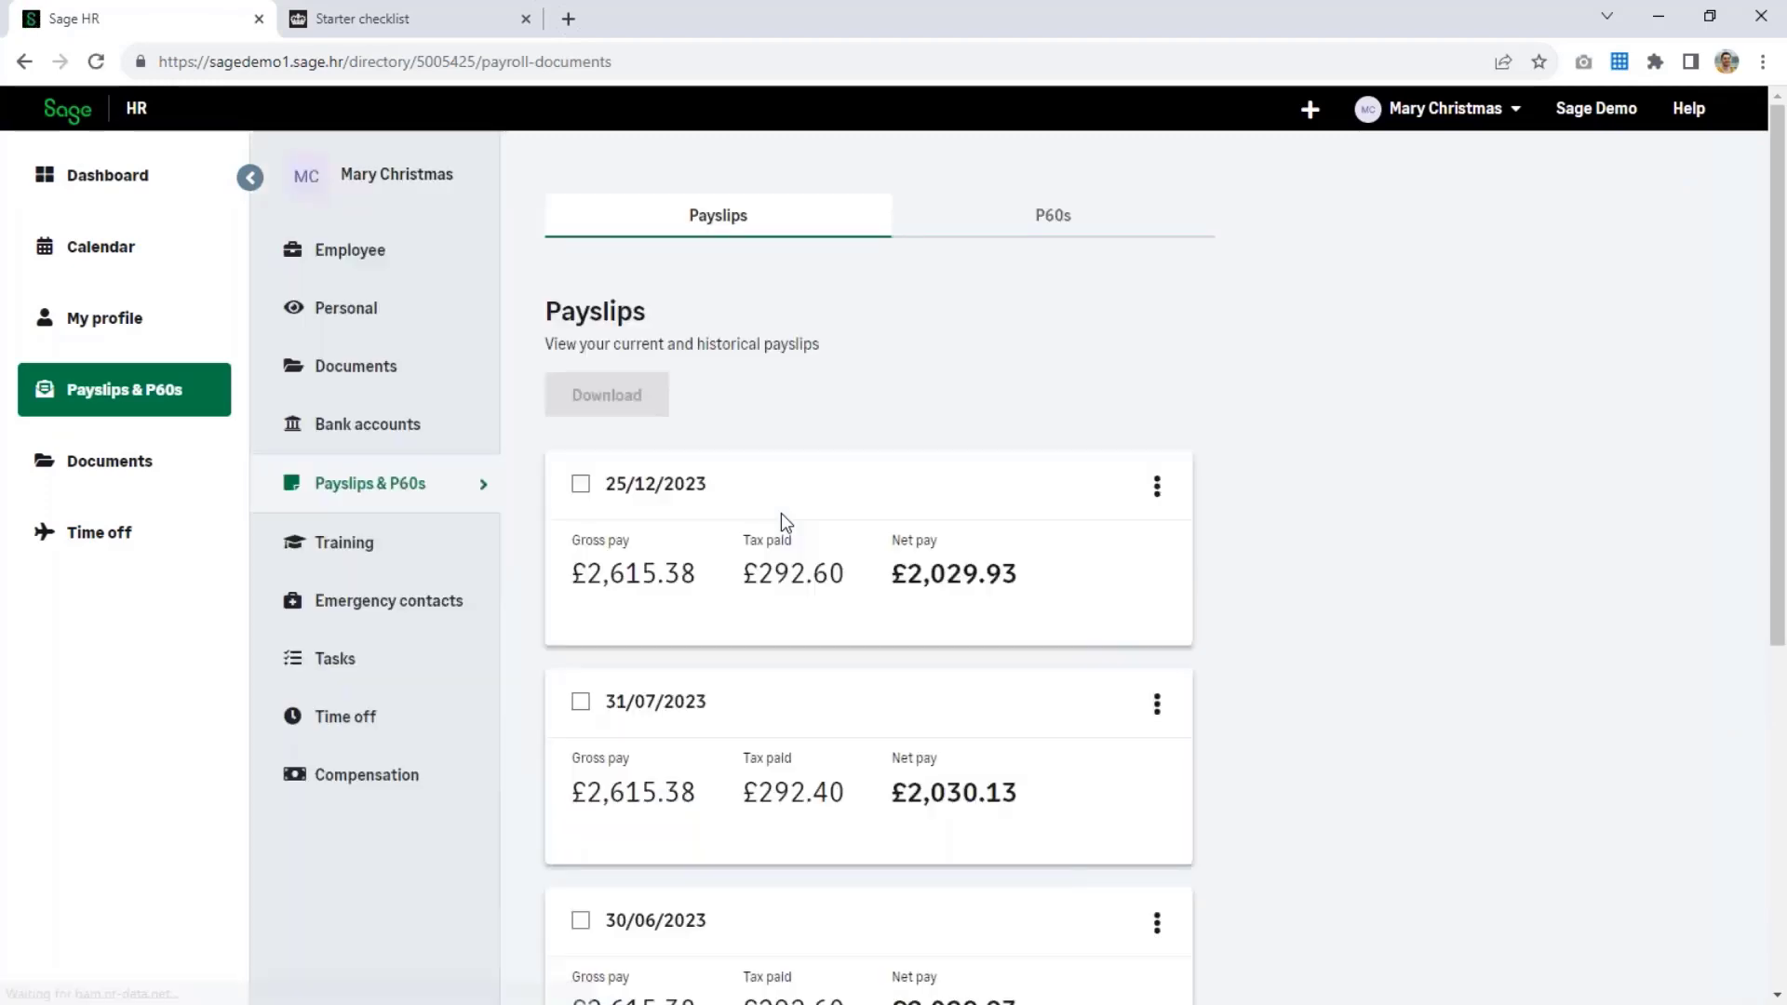
click(1163, 493)
click(1133, 540)
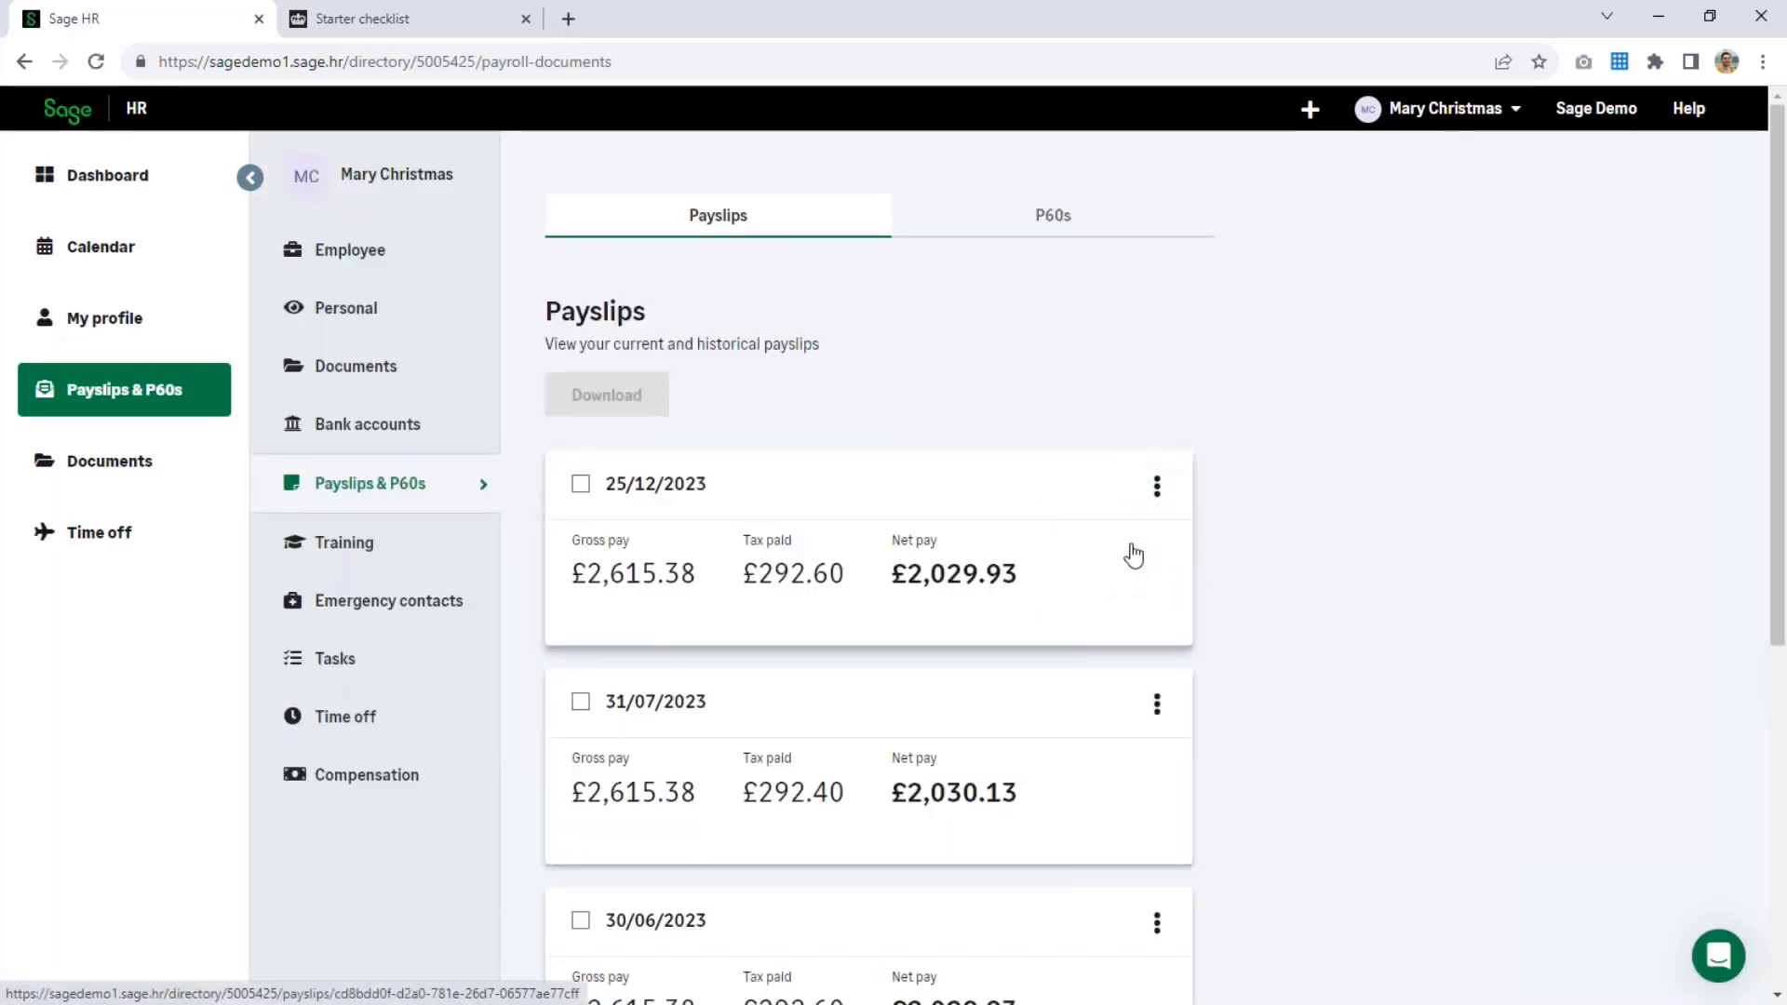
scroll(1001, 494, down, 9)
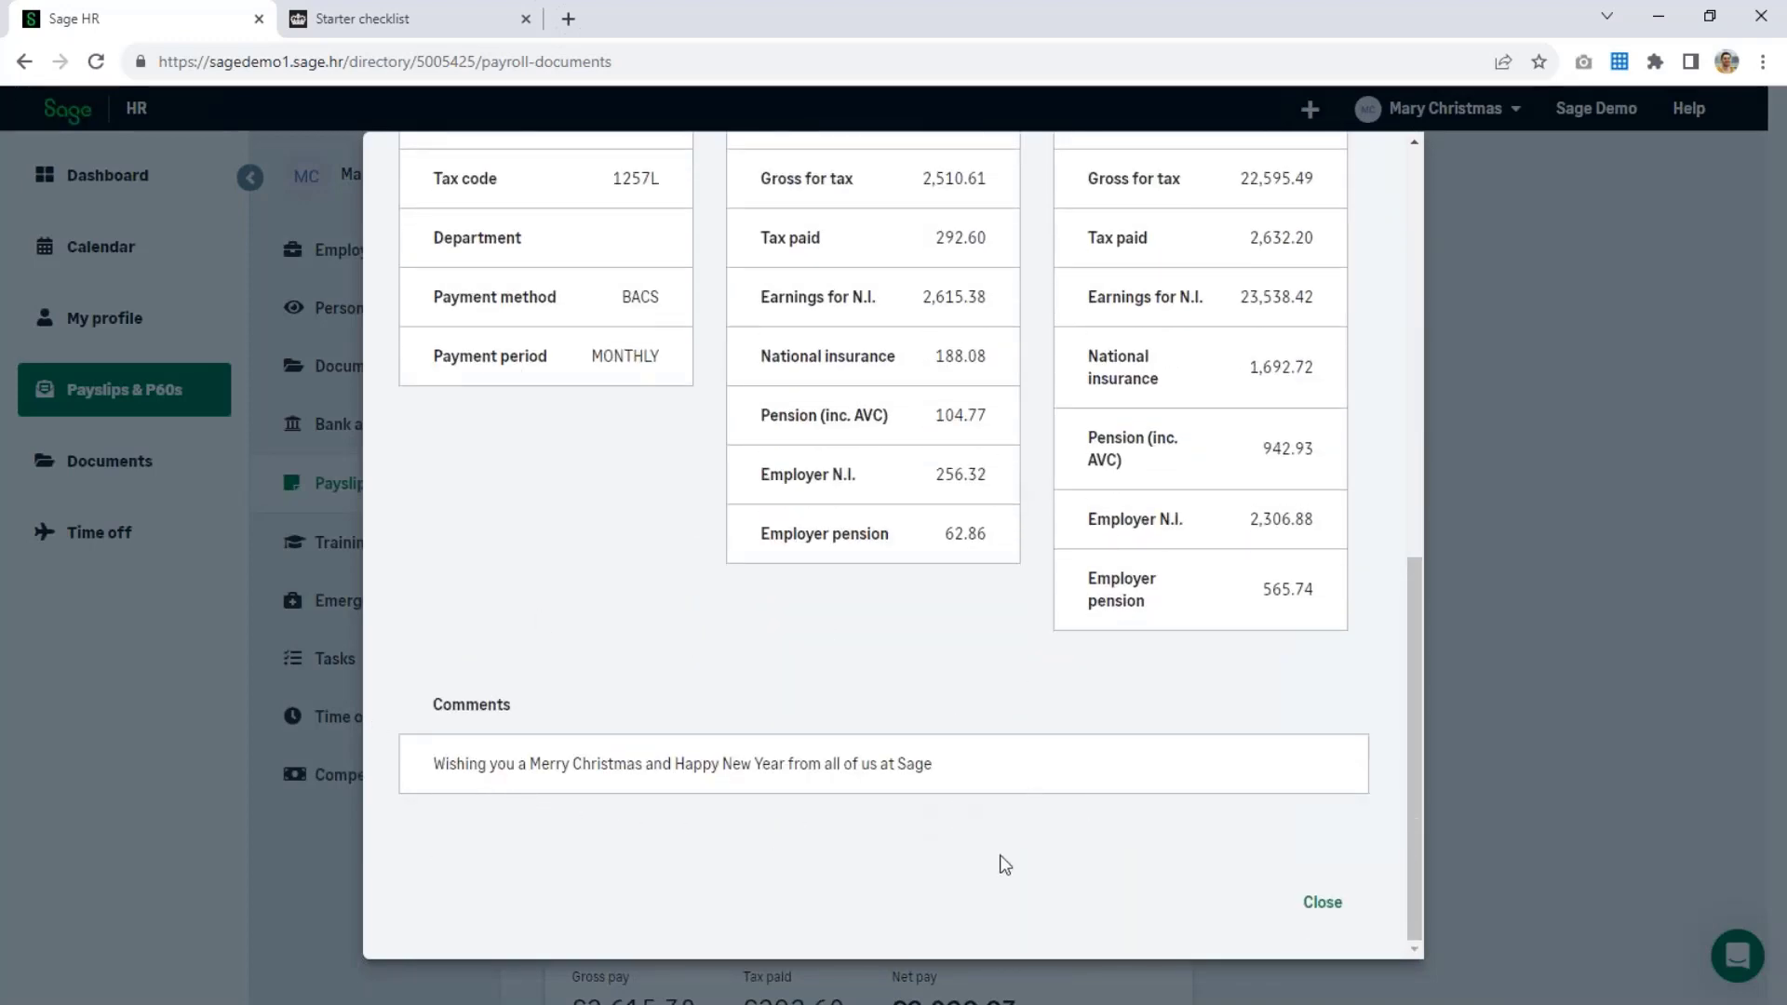
scroll(1002, 861, up, 9)
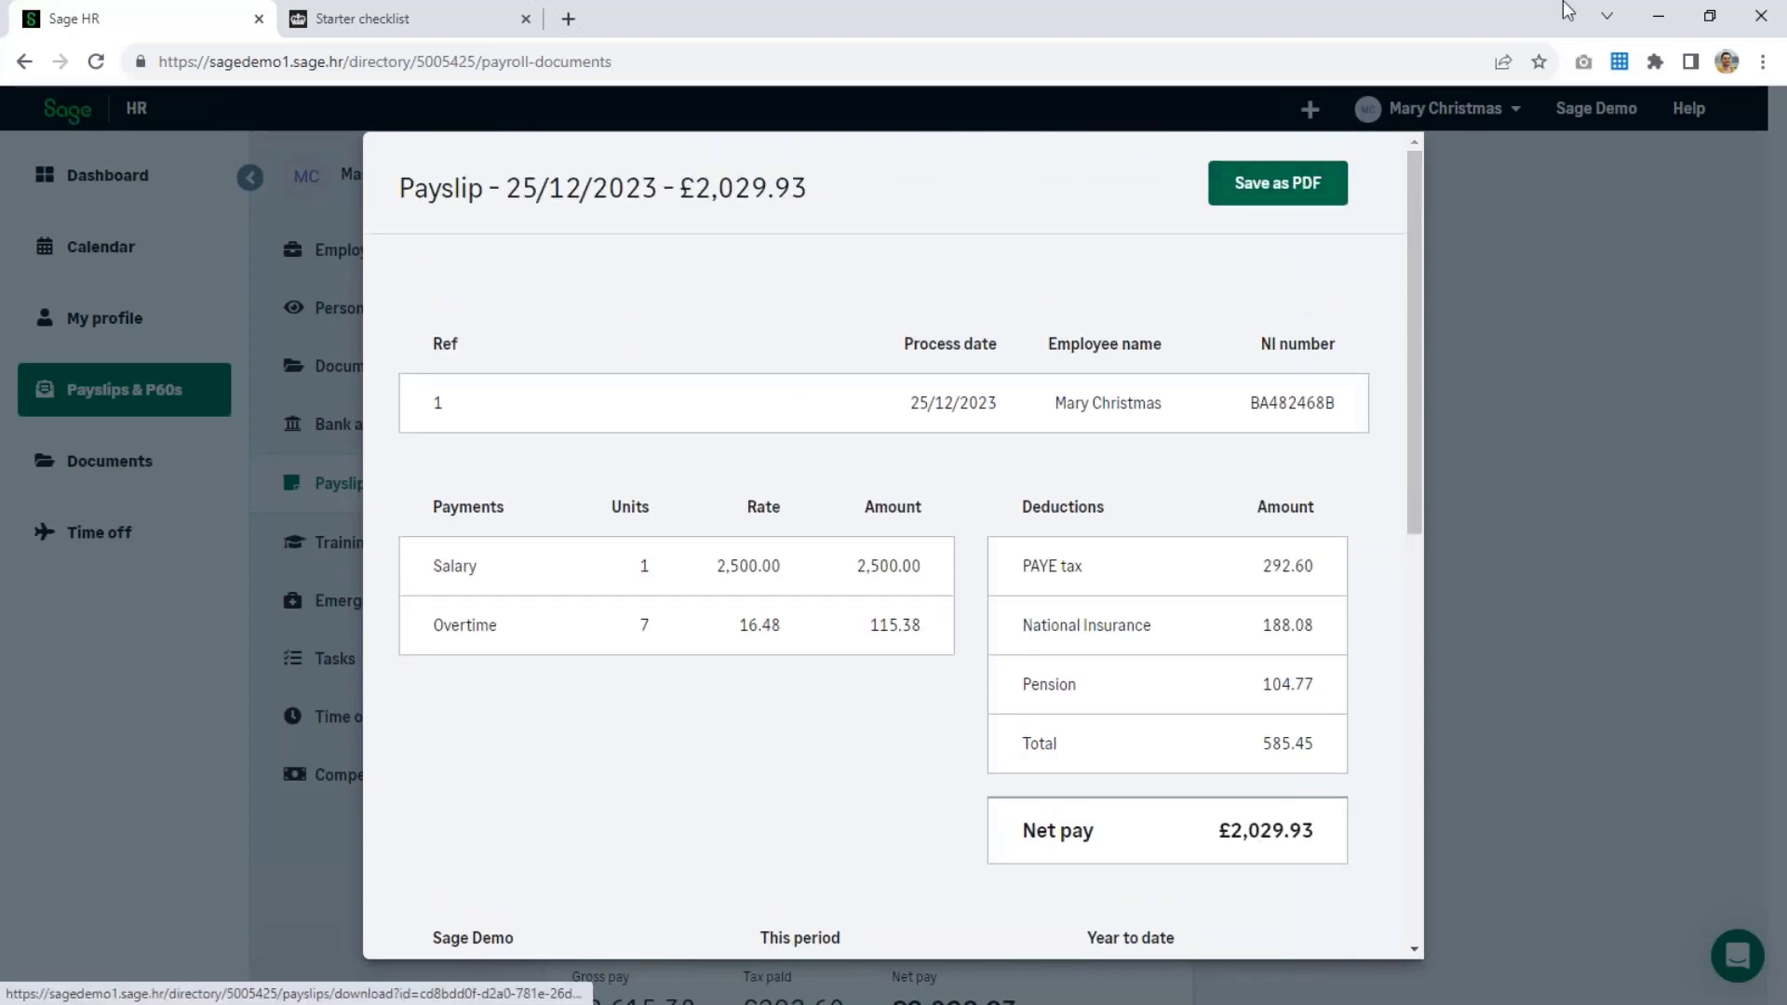
click(1487, 387)
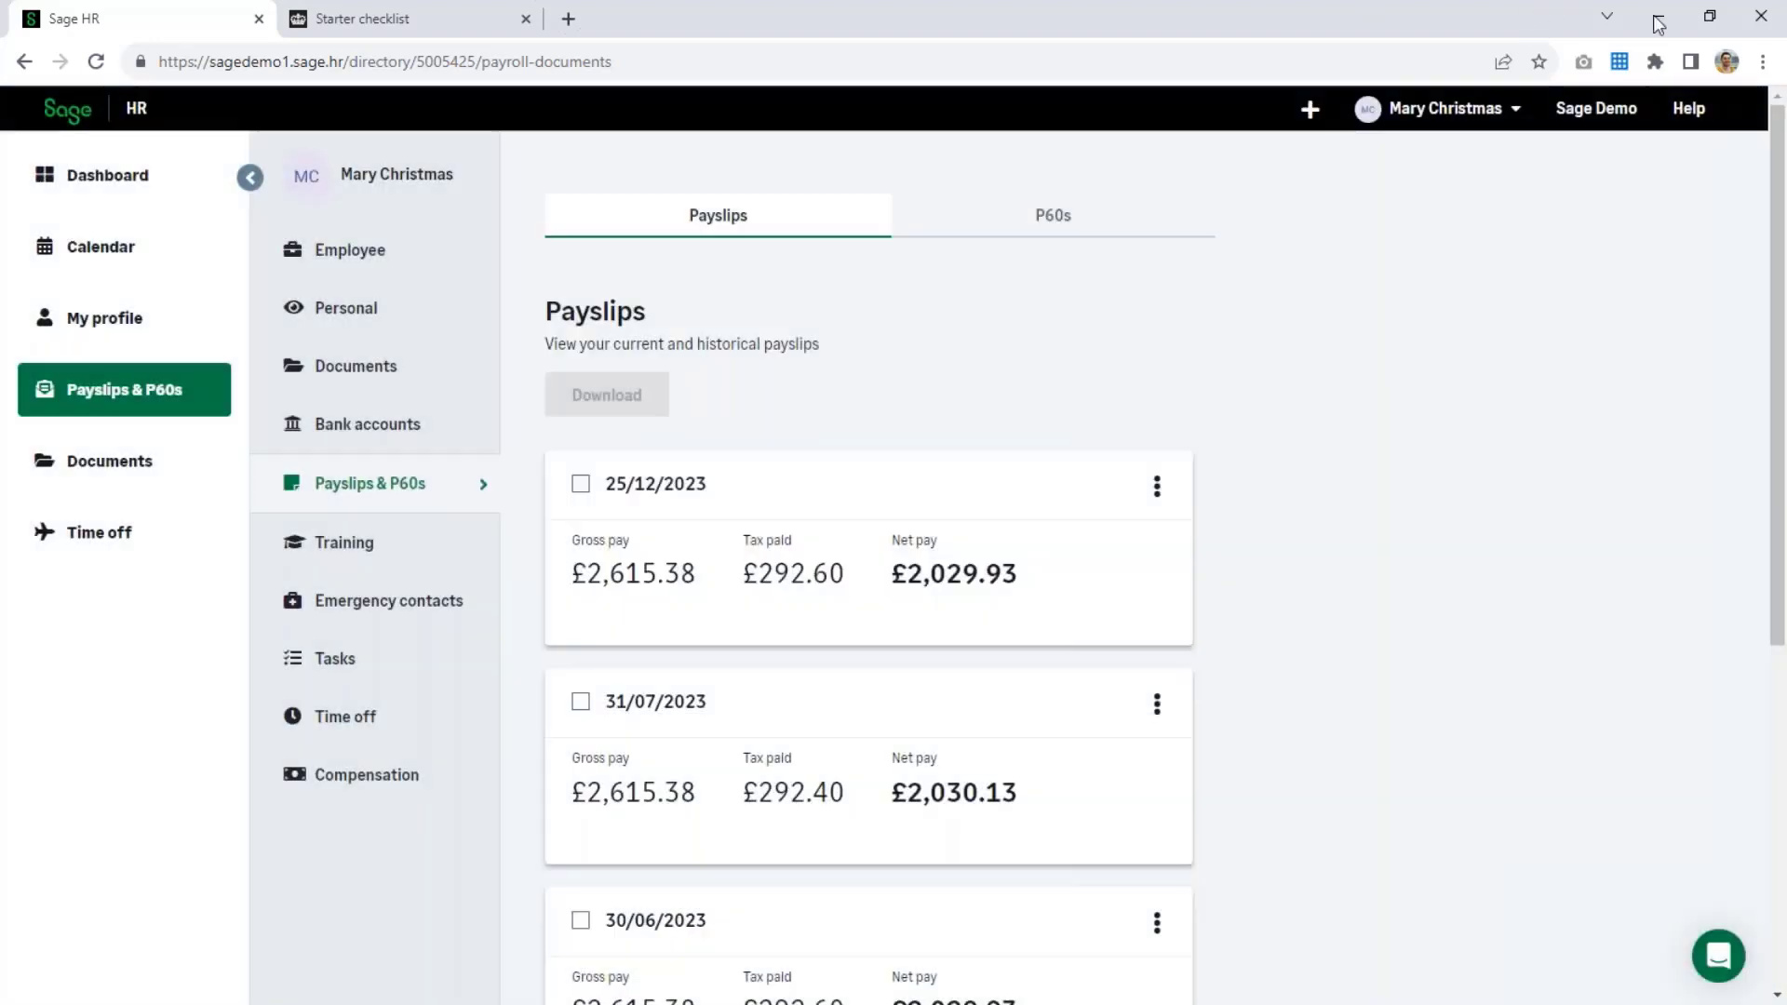
click(1658, 20)
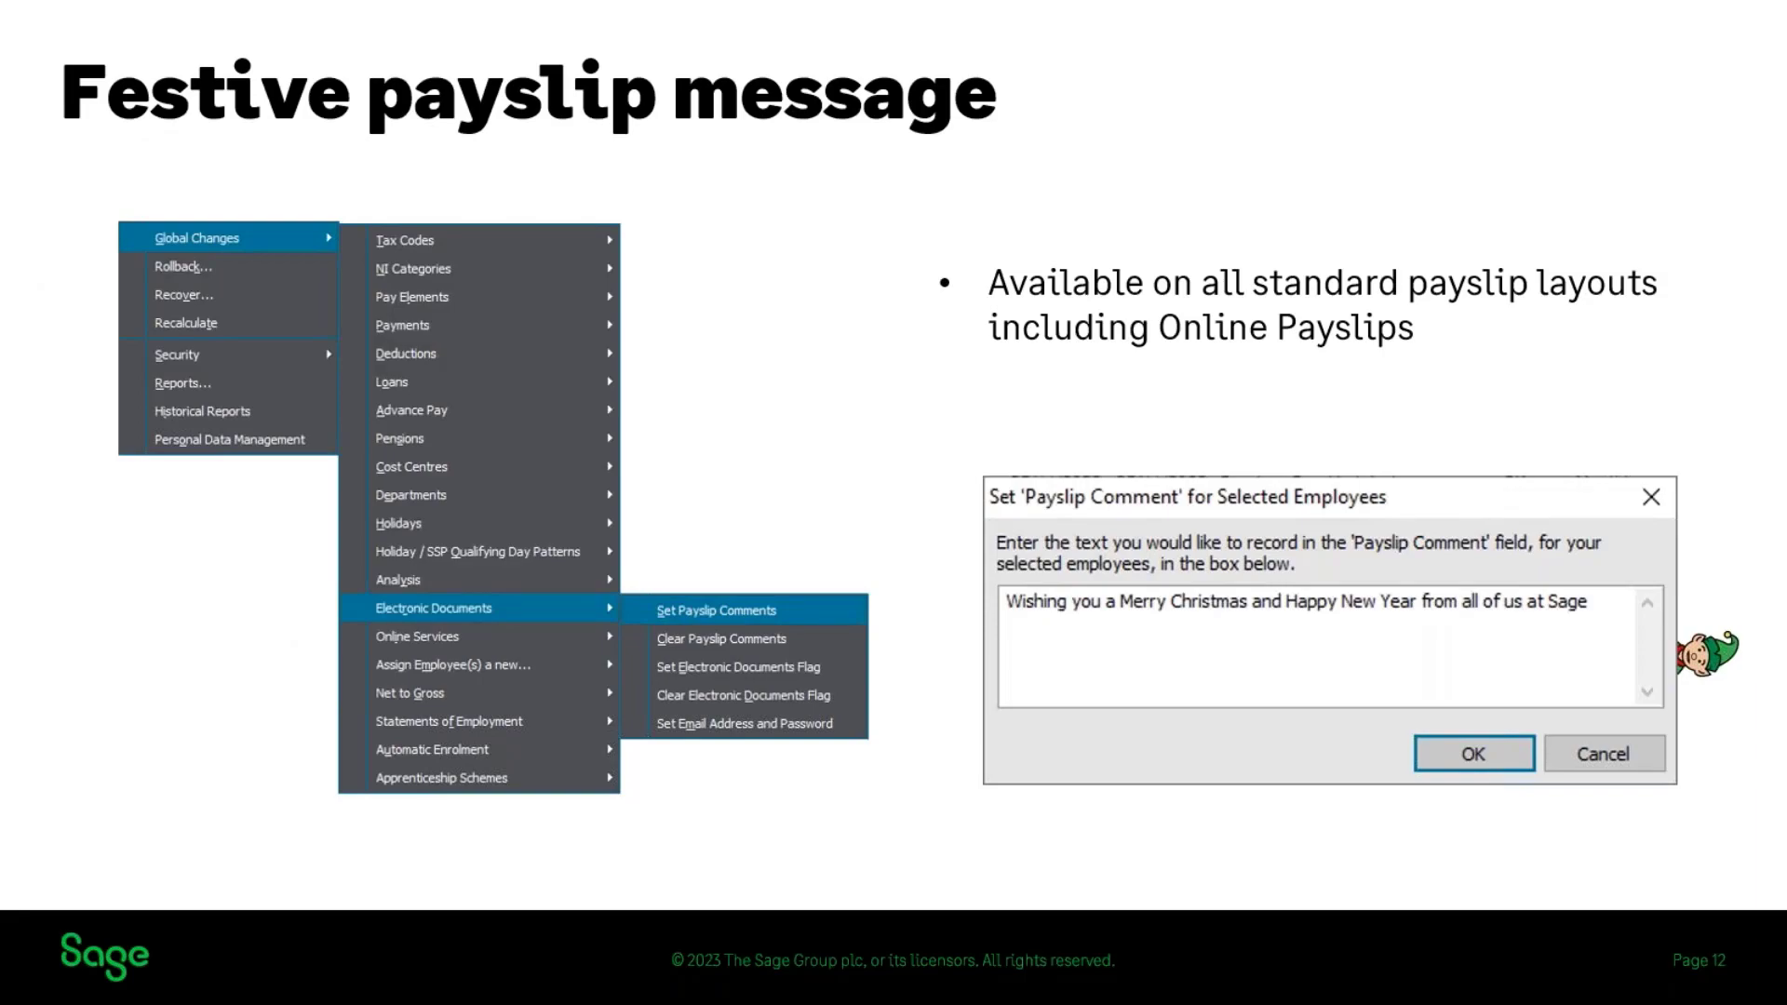
key(Right)
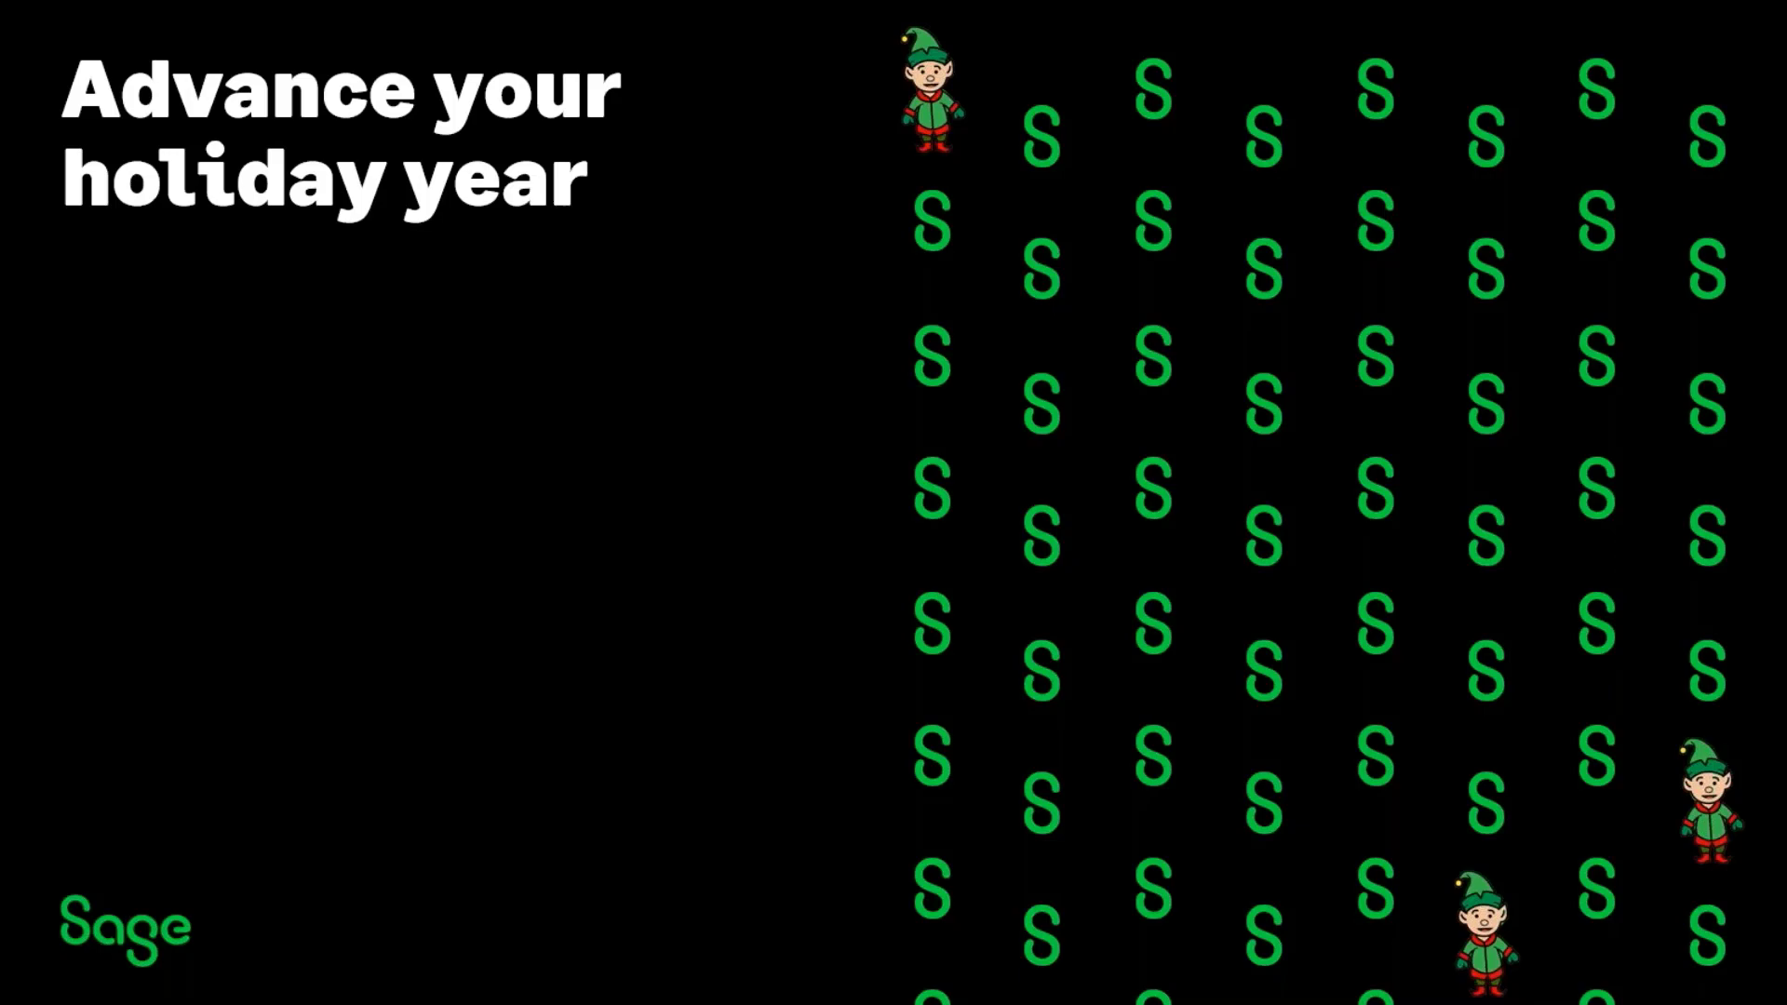
key(Right)
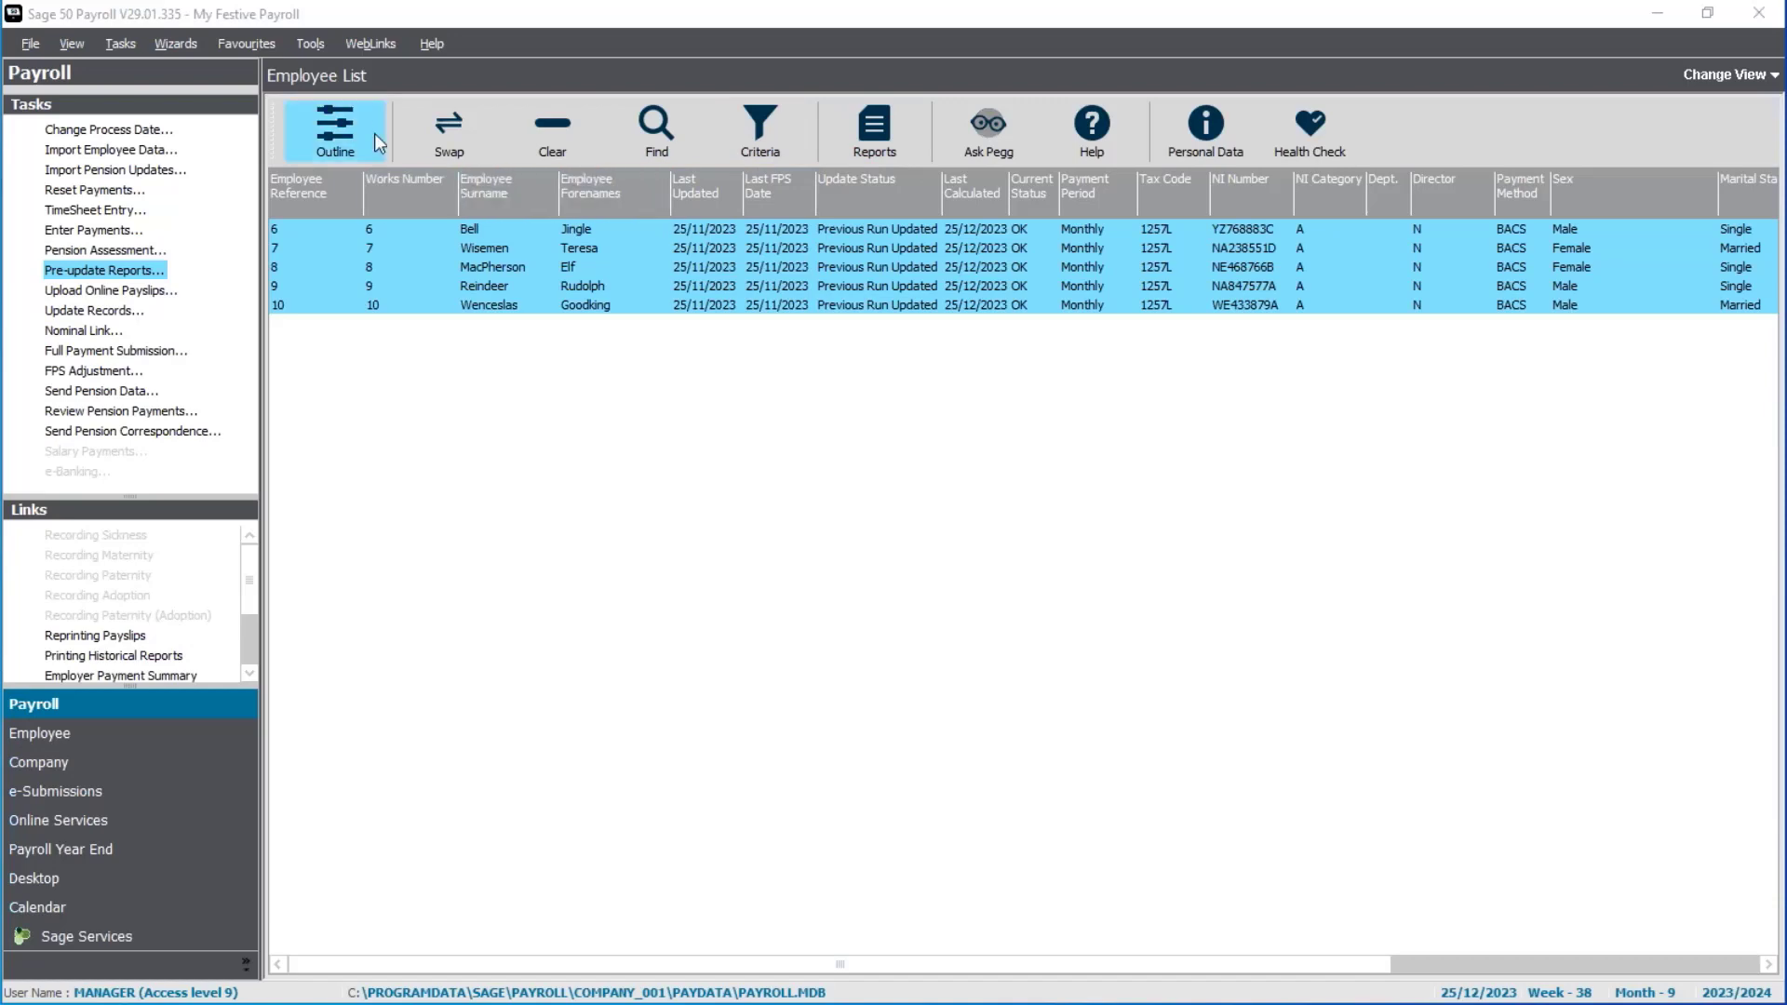
- List all employees in every pay period using the outline, select them all and hide the outline
click(326, 116)
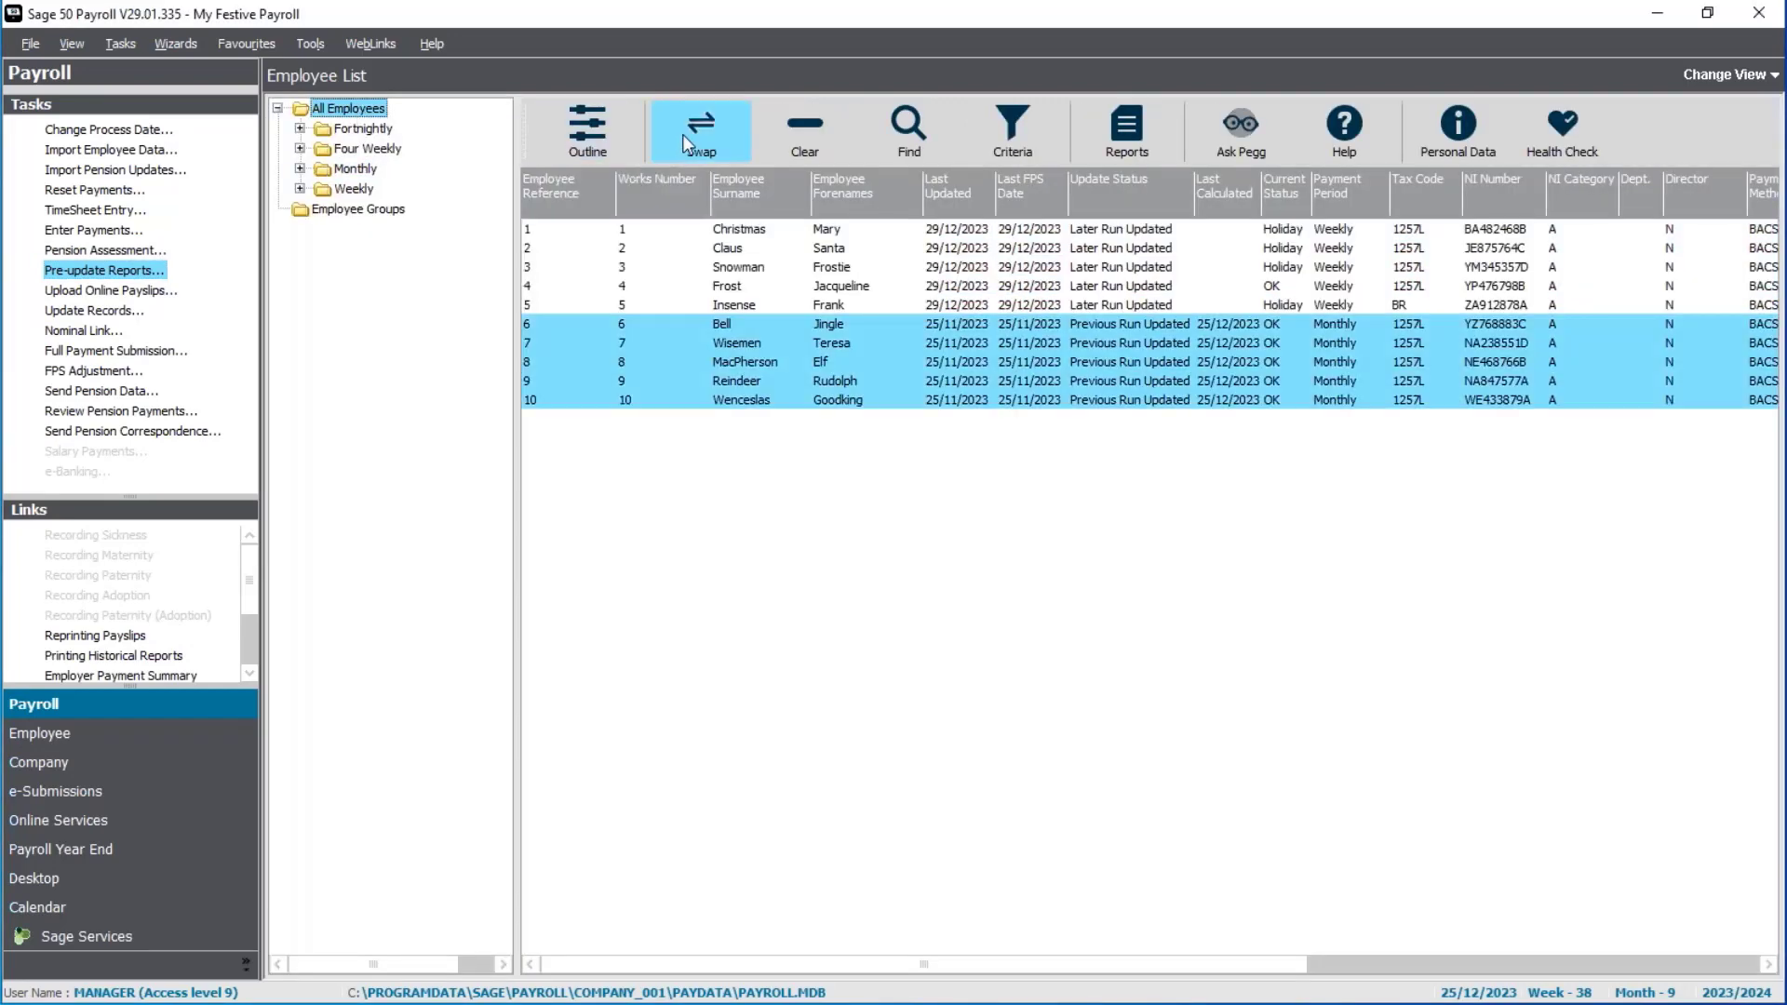
click(781, 132)
click(701, 131)
click(613, 127)
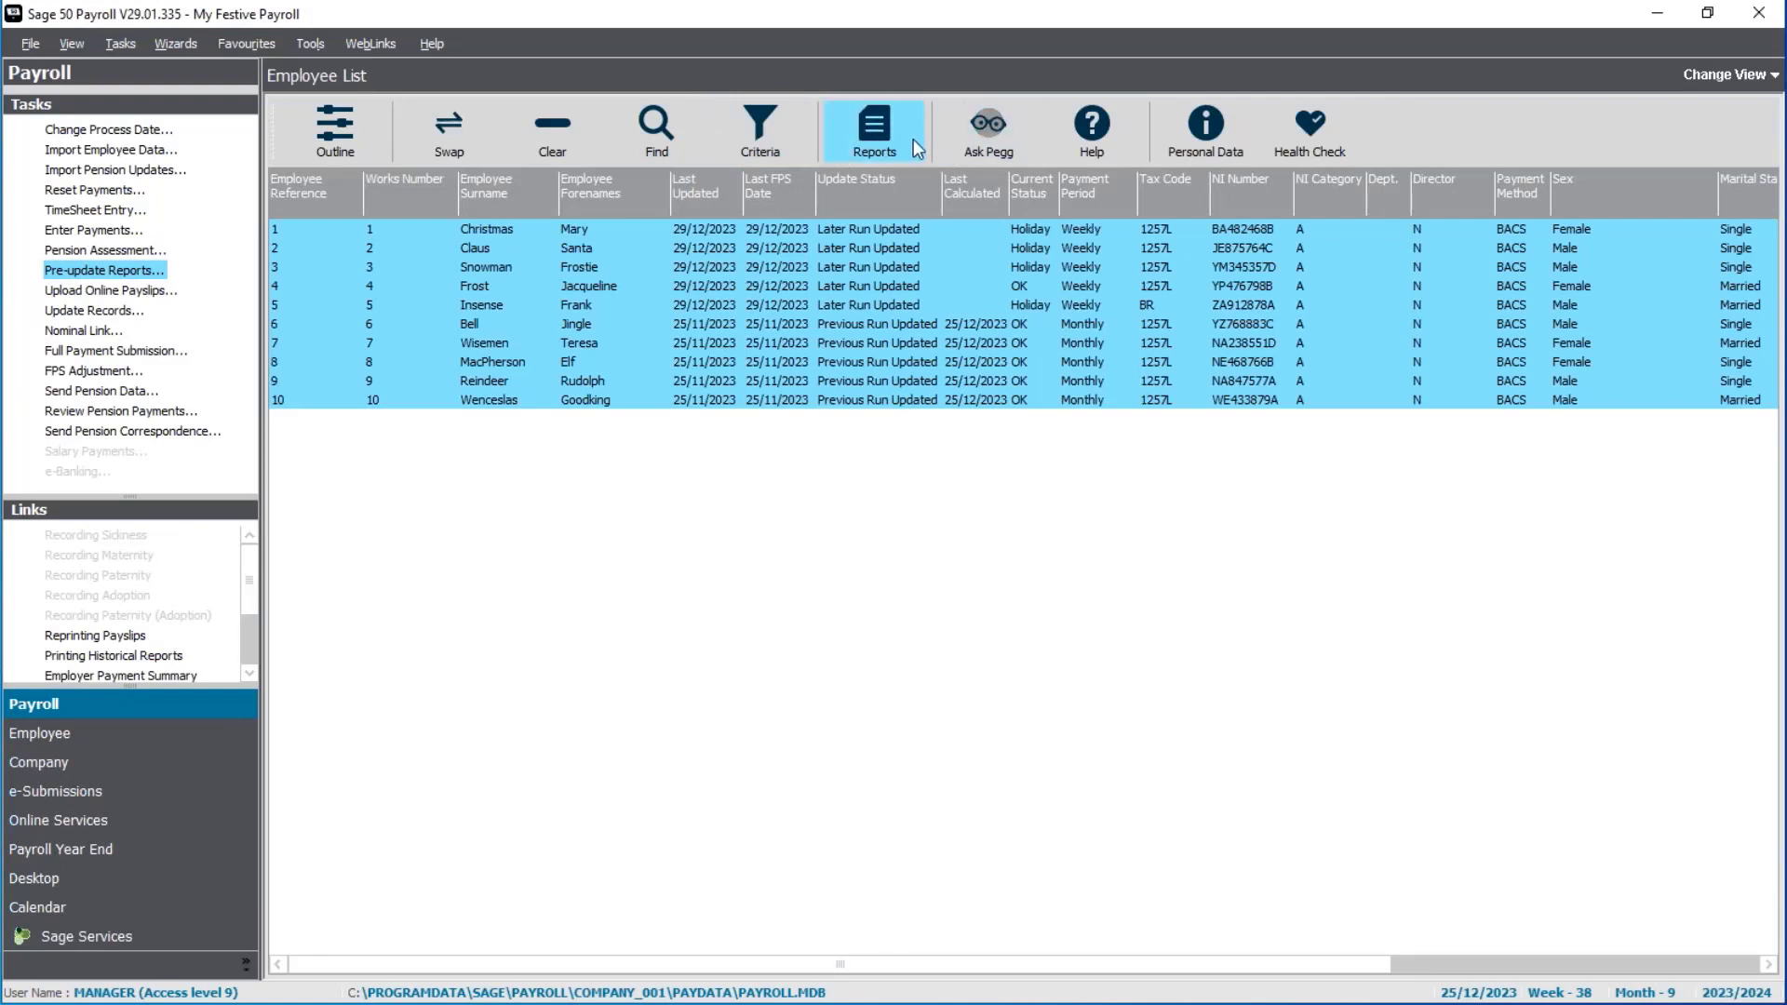
- Preview the Holiday Year Summary Report from the absence reports for the selected employees, enlarge it to read, and close it
click(912, 138)
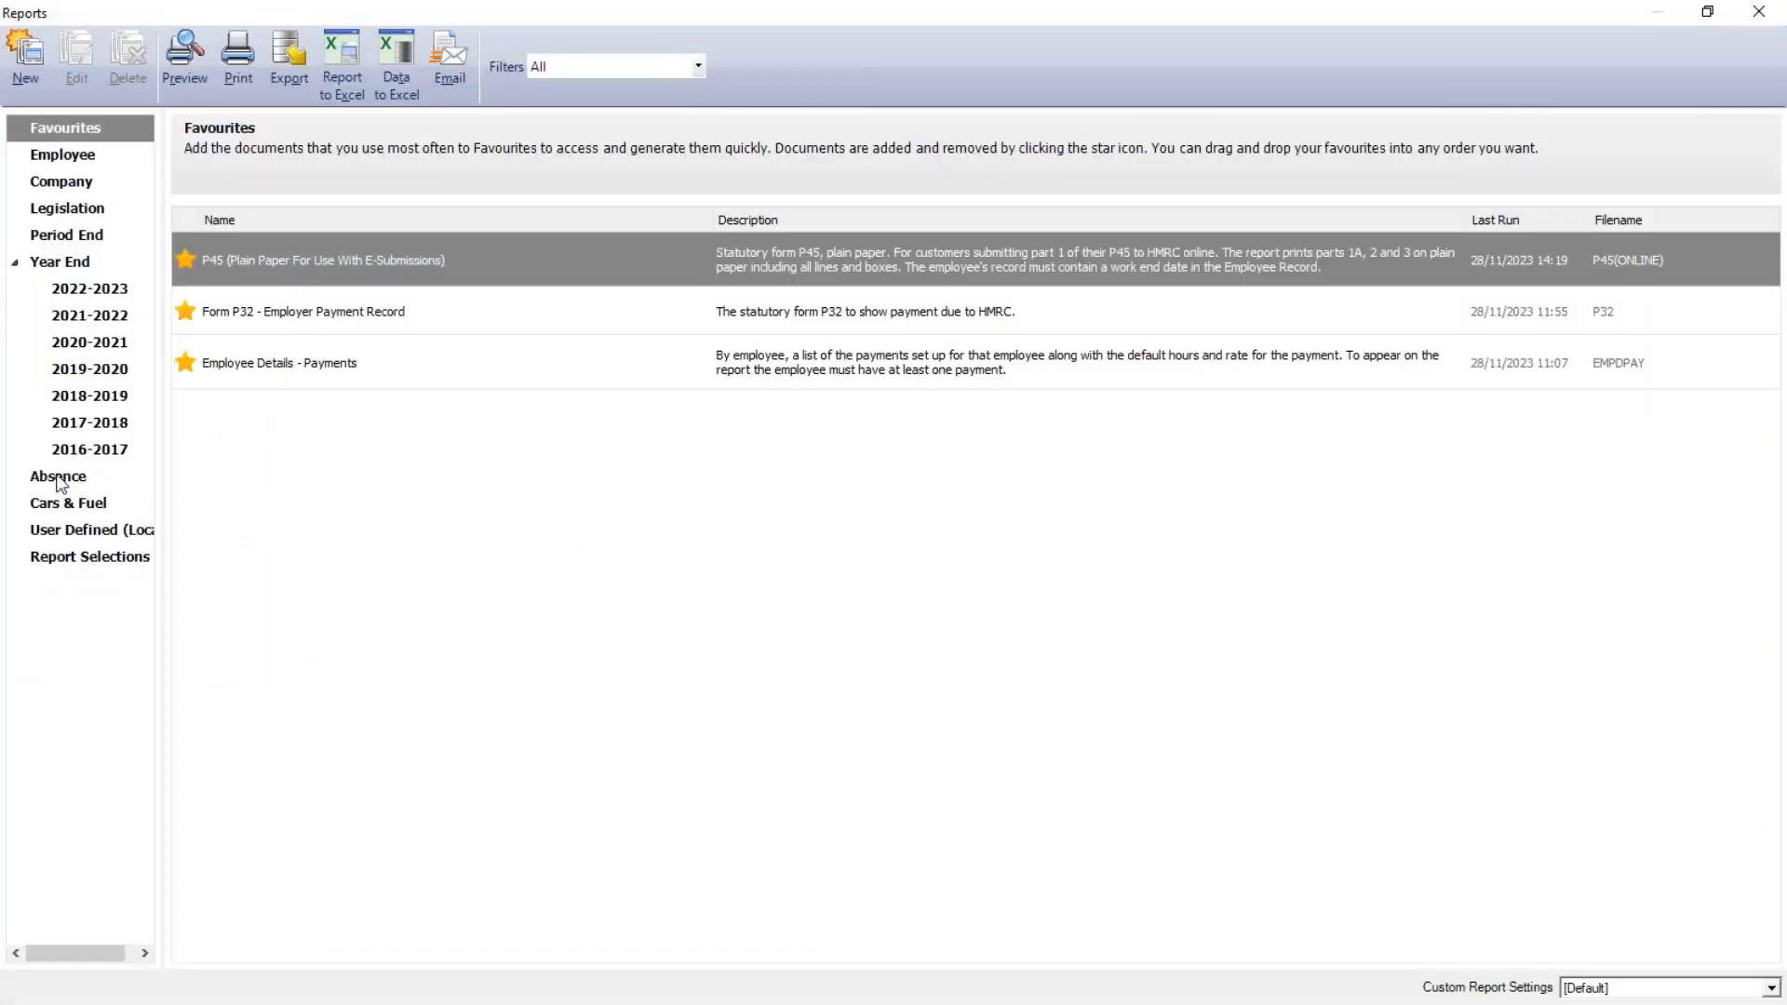
click(57, 477)
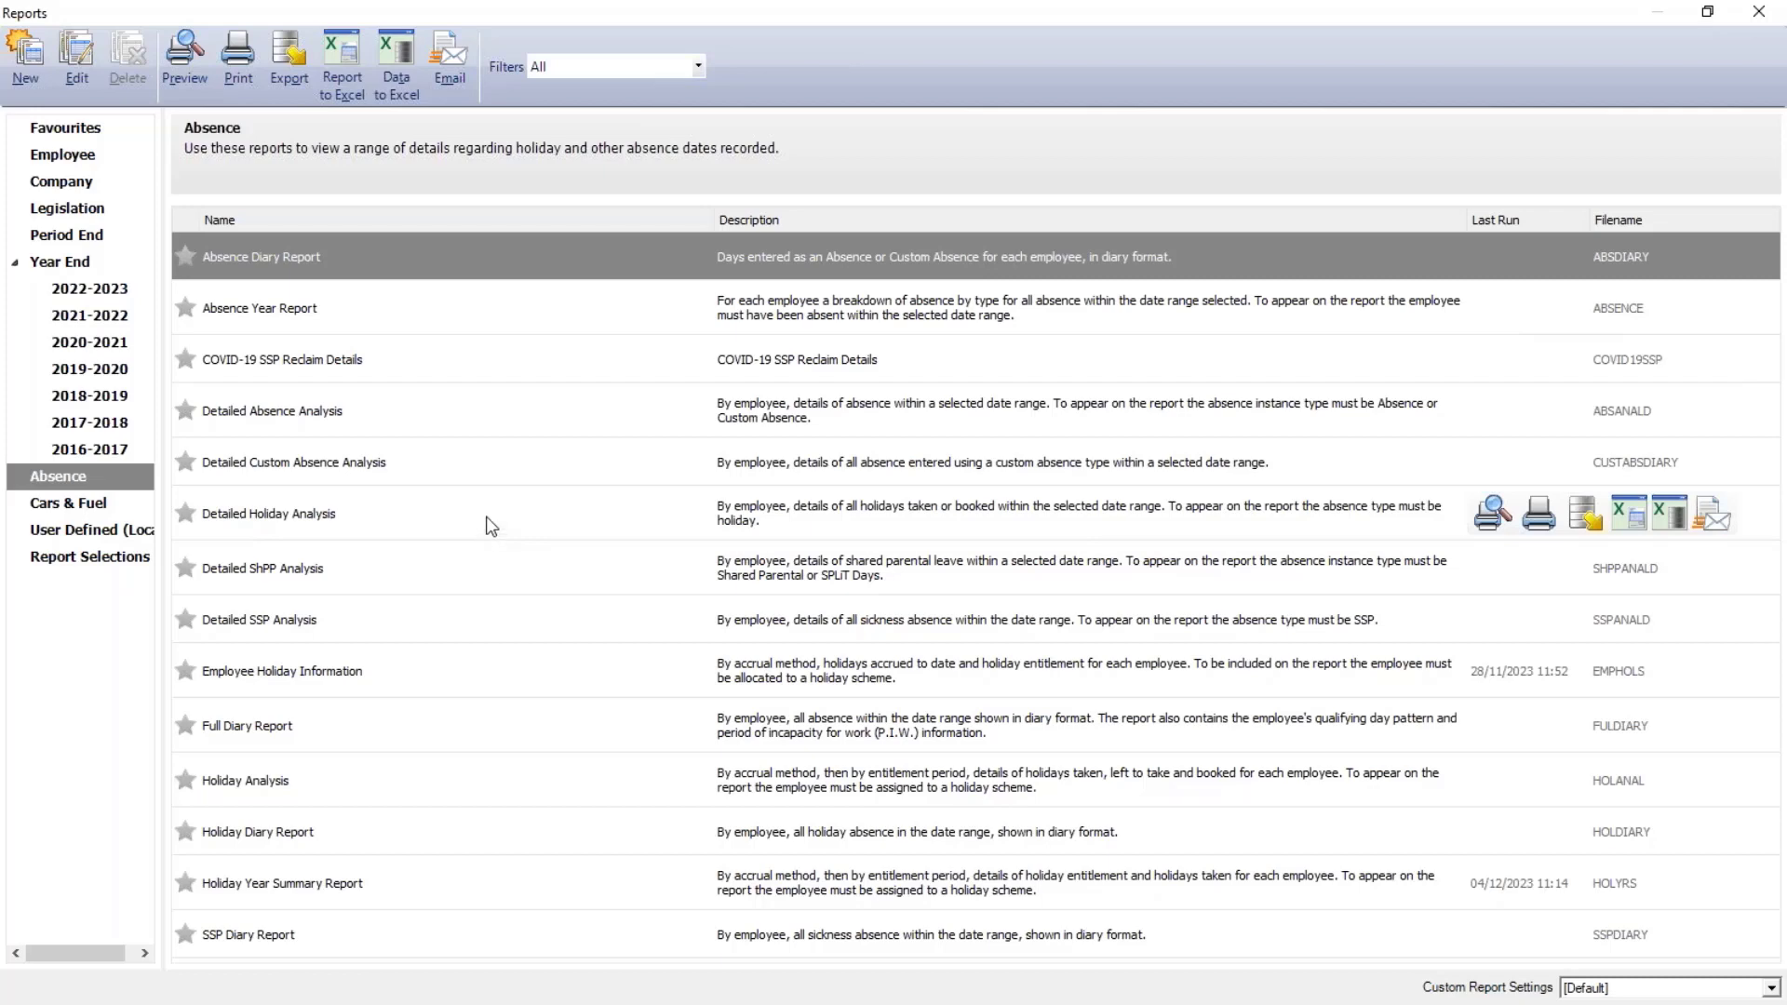
click(292, 881)
click(203, 894)
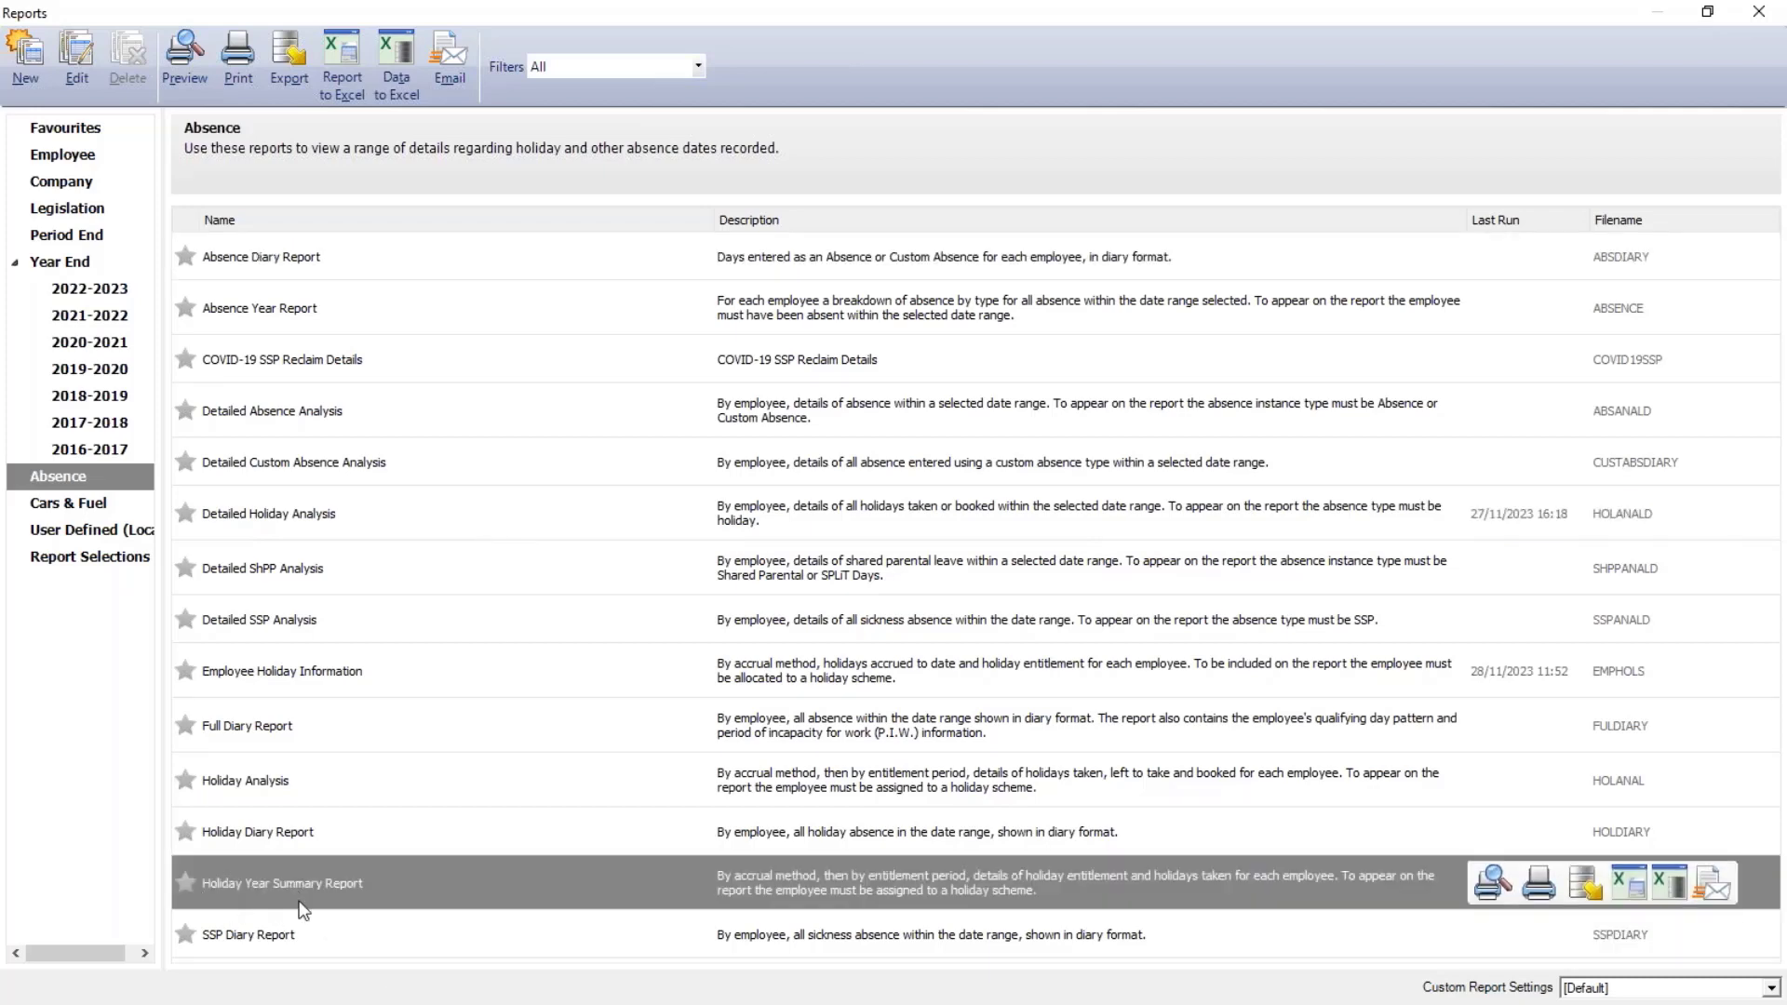
click(208, 56)
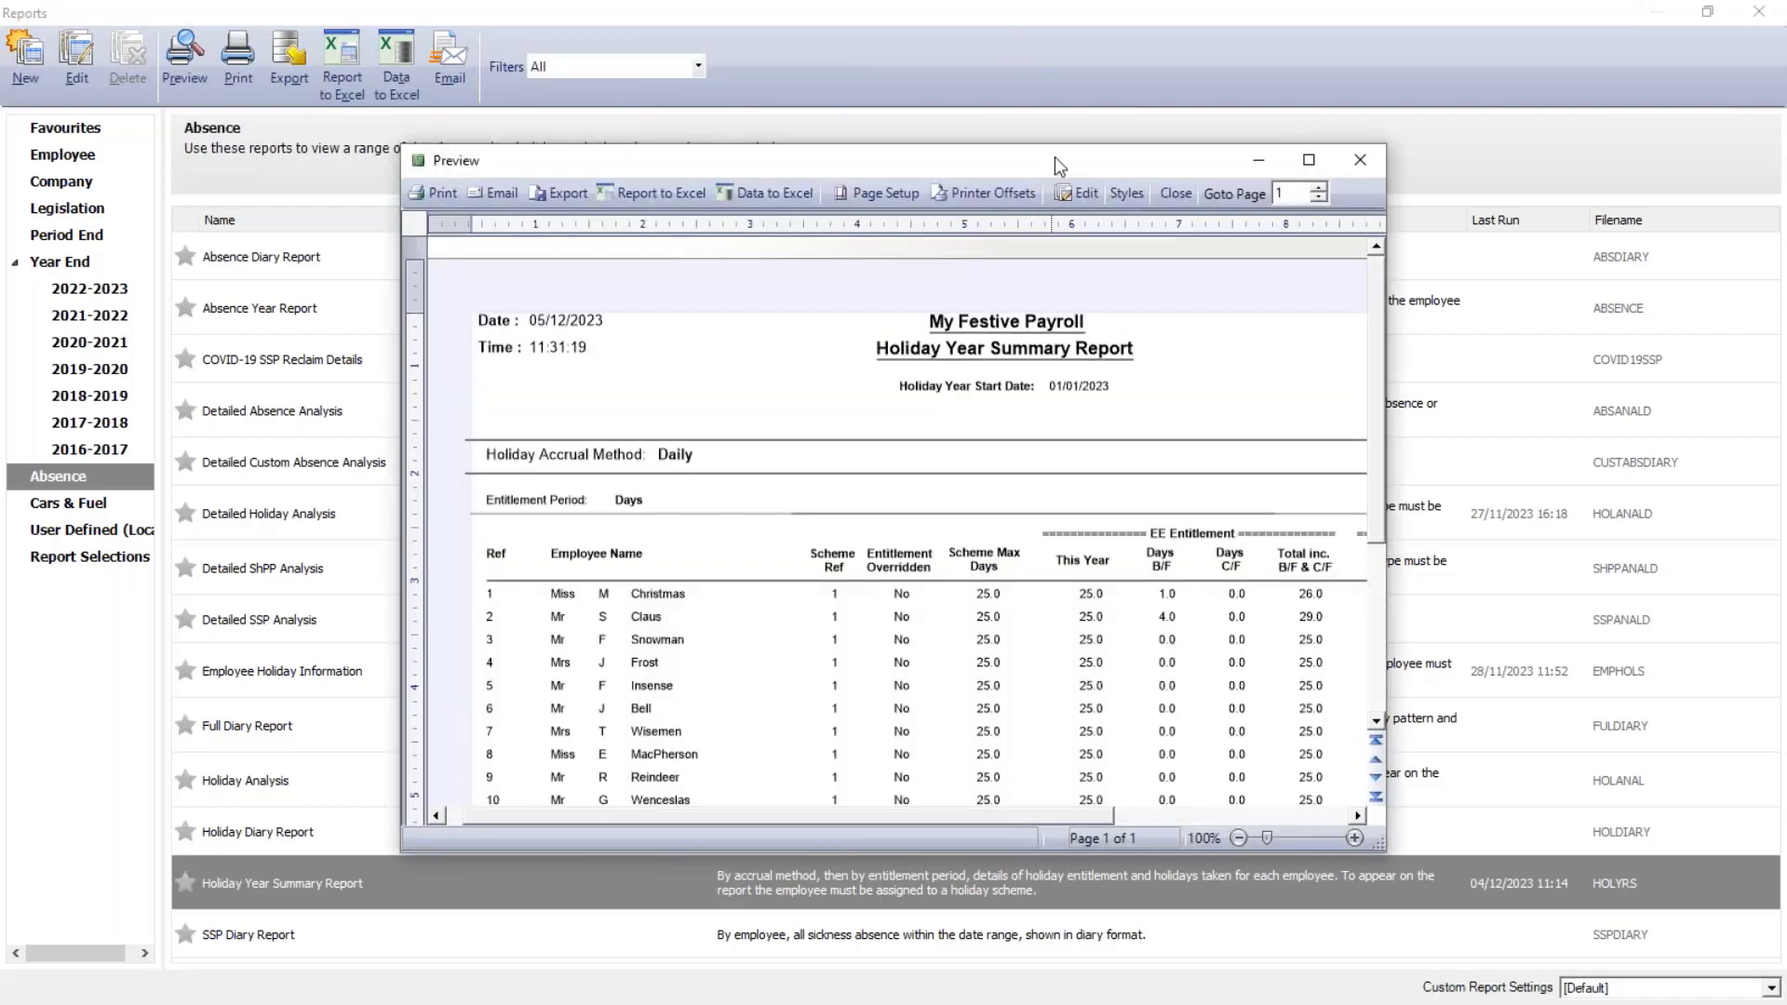
double_click(1054, 159)
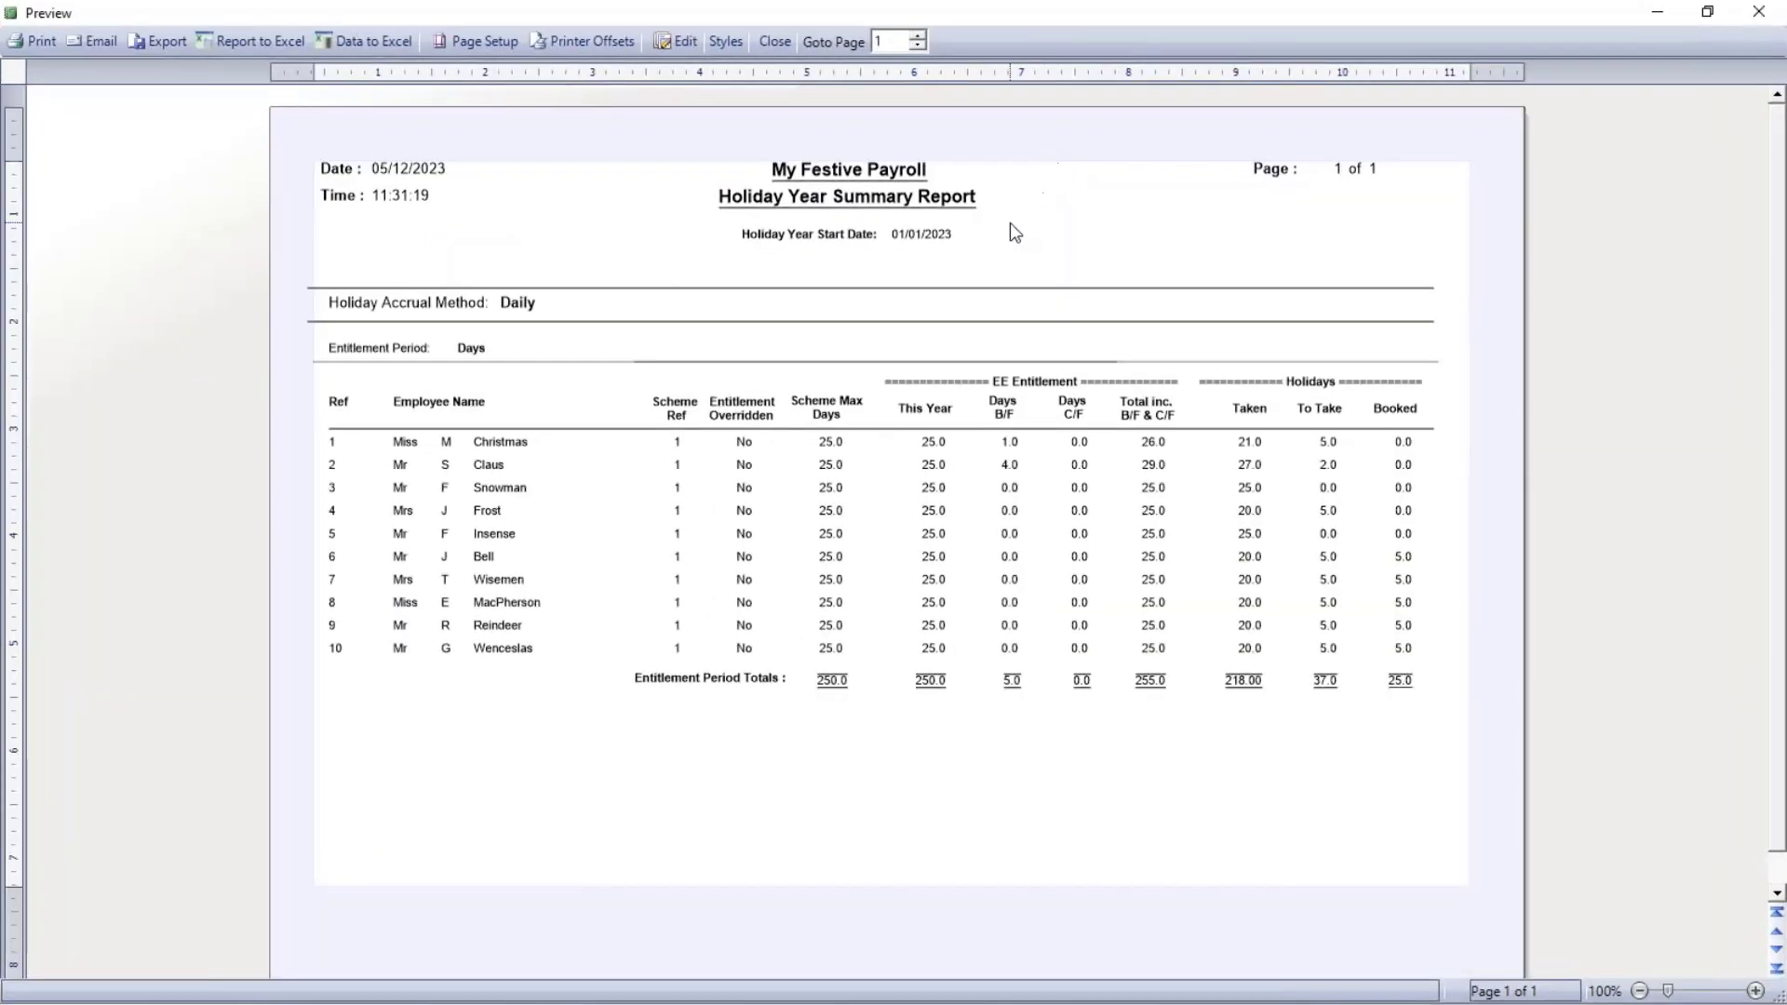
click(1755, 990)
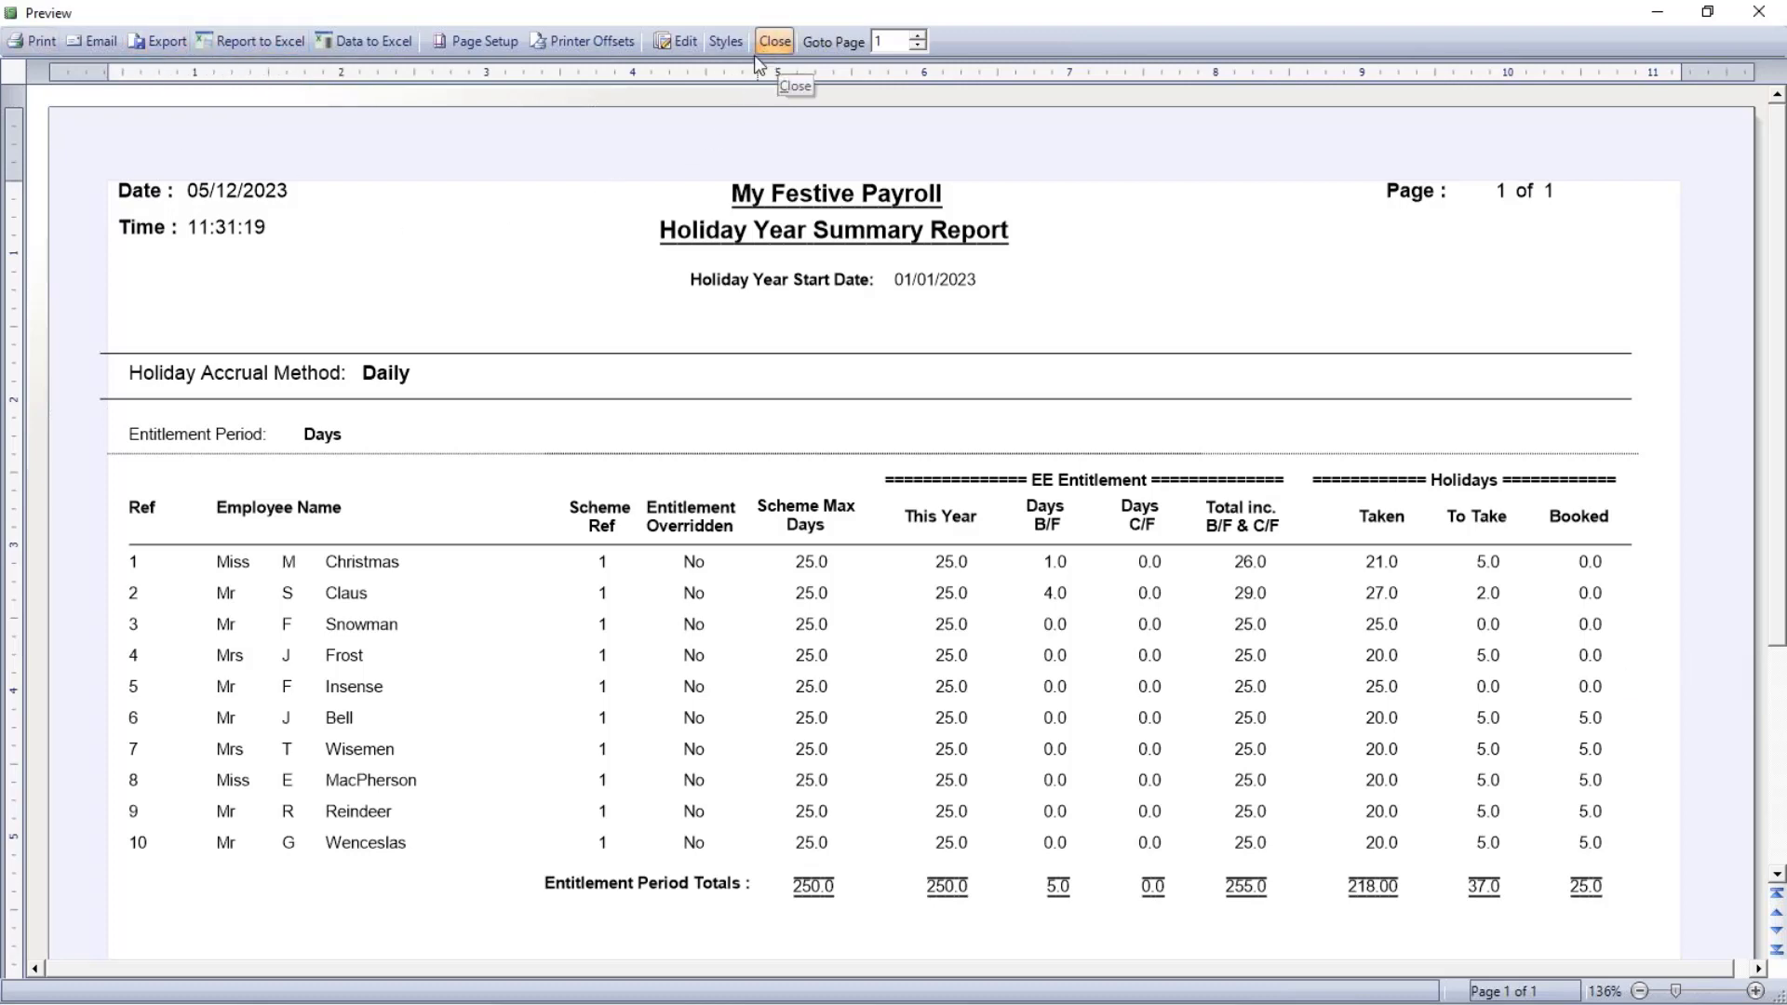
click(773, 41)
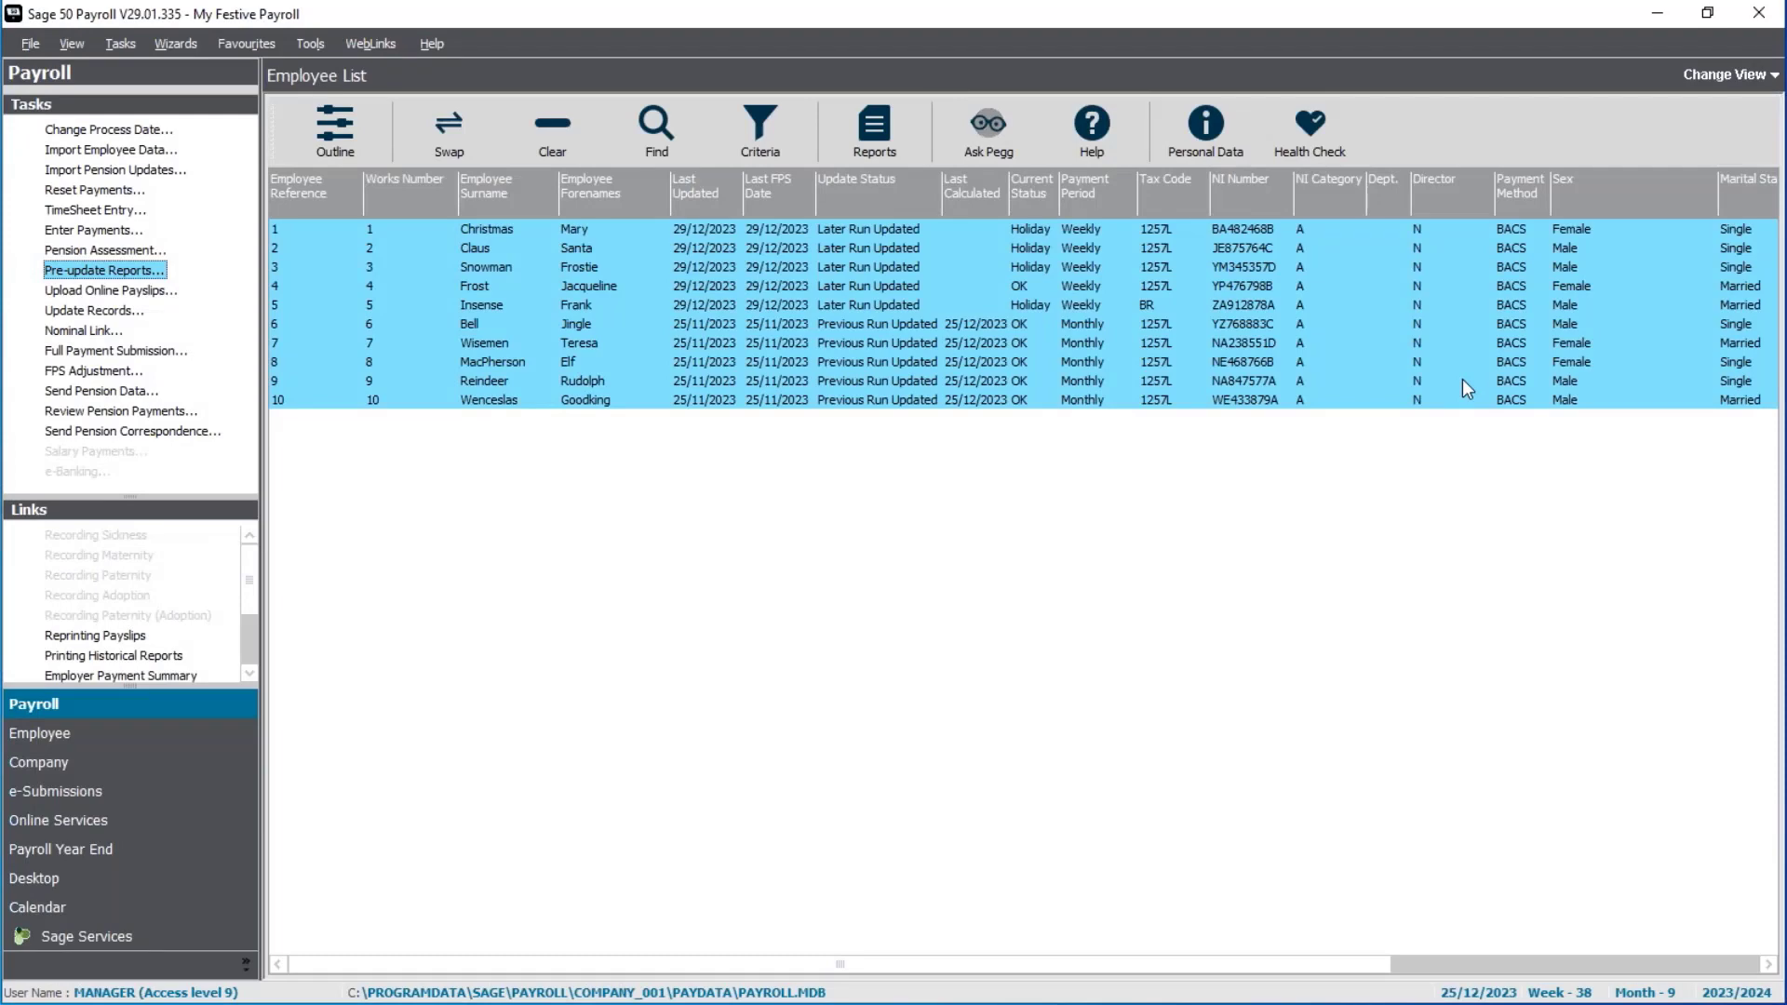
- Review the Festive Holiday Scheme's entitlement settings, including whether entitlement is brought forward from the previous year, and close the holiday schemes
click(74, 770)
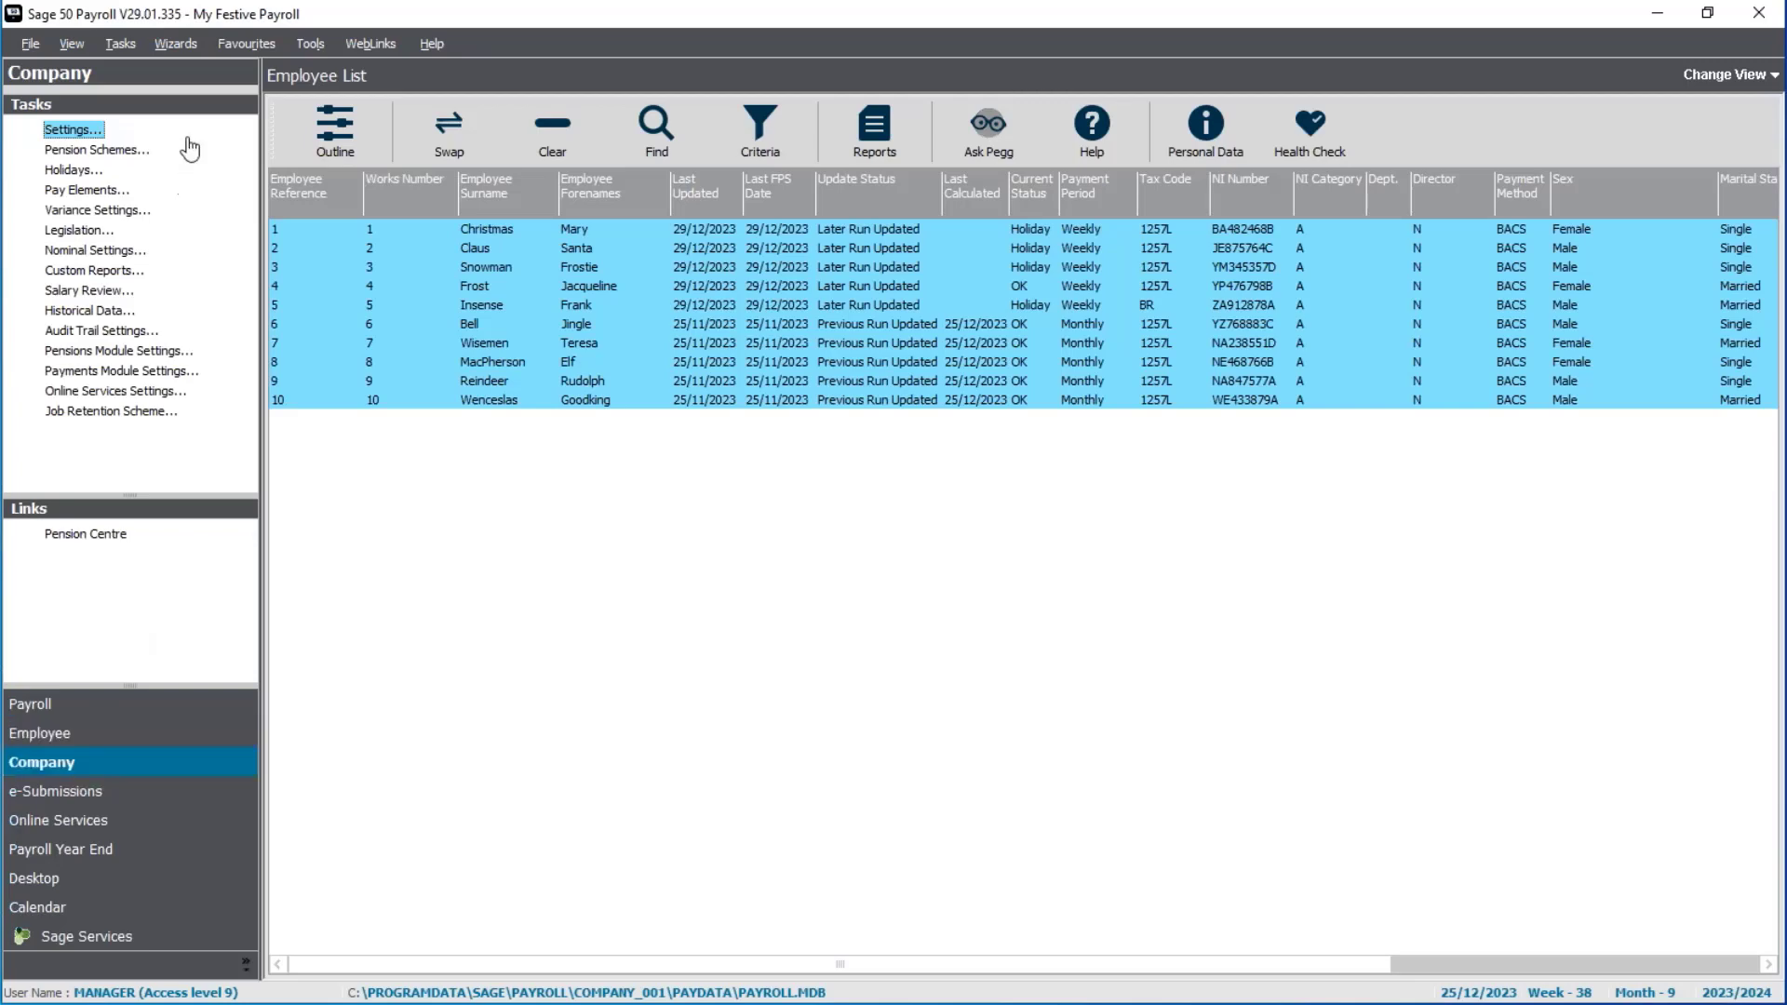
click(93, 172)
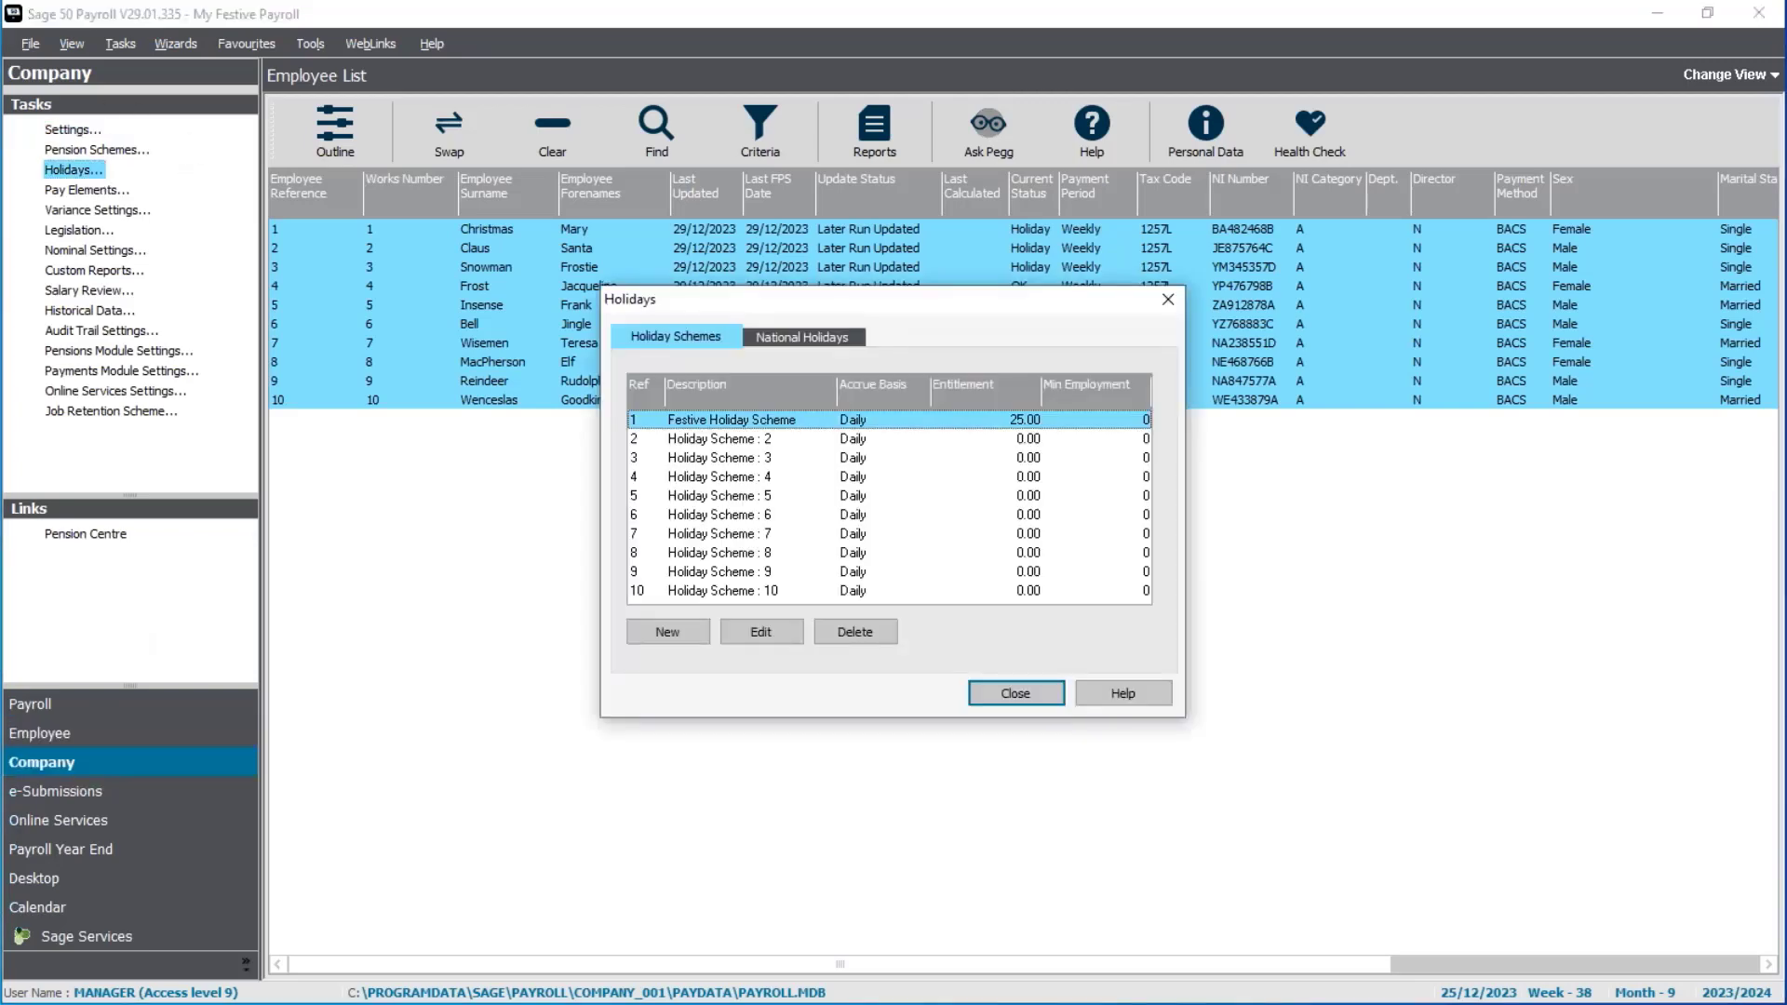
click(787, 634)
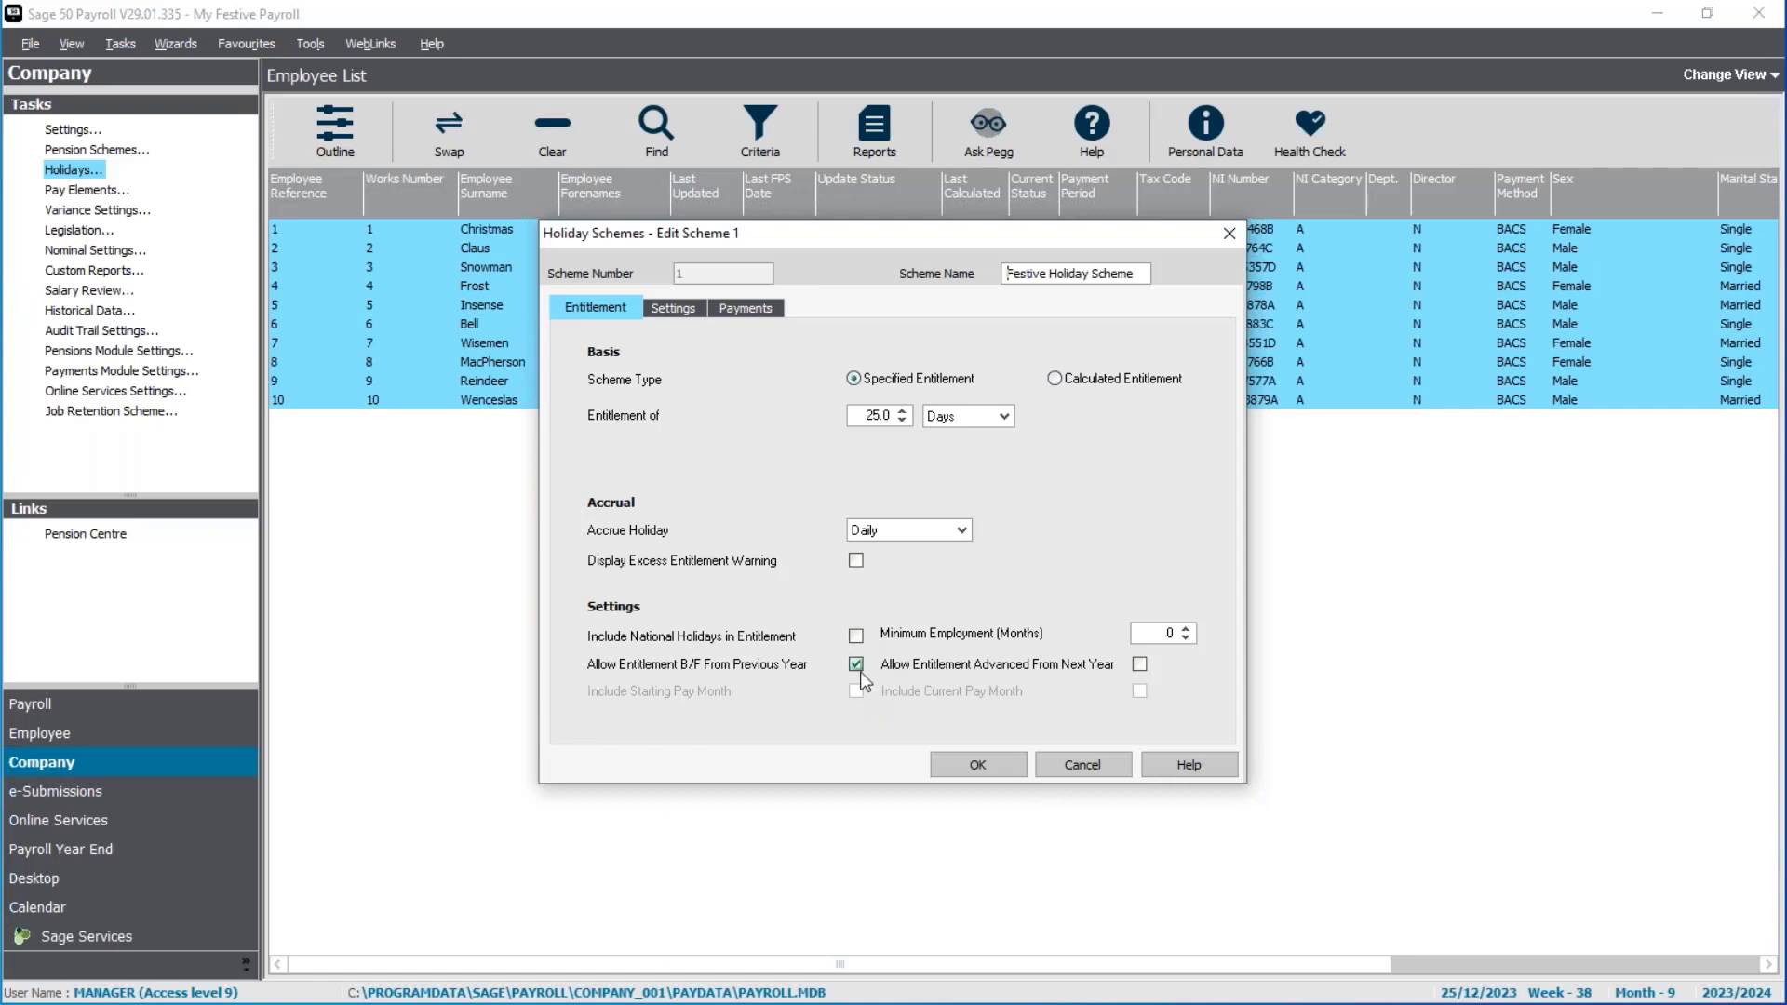
click(964, 768)
click(997, 684)
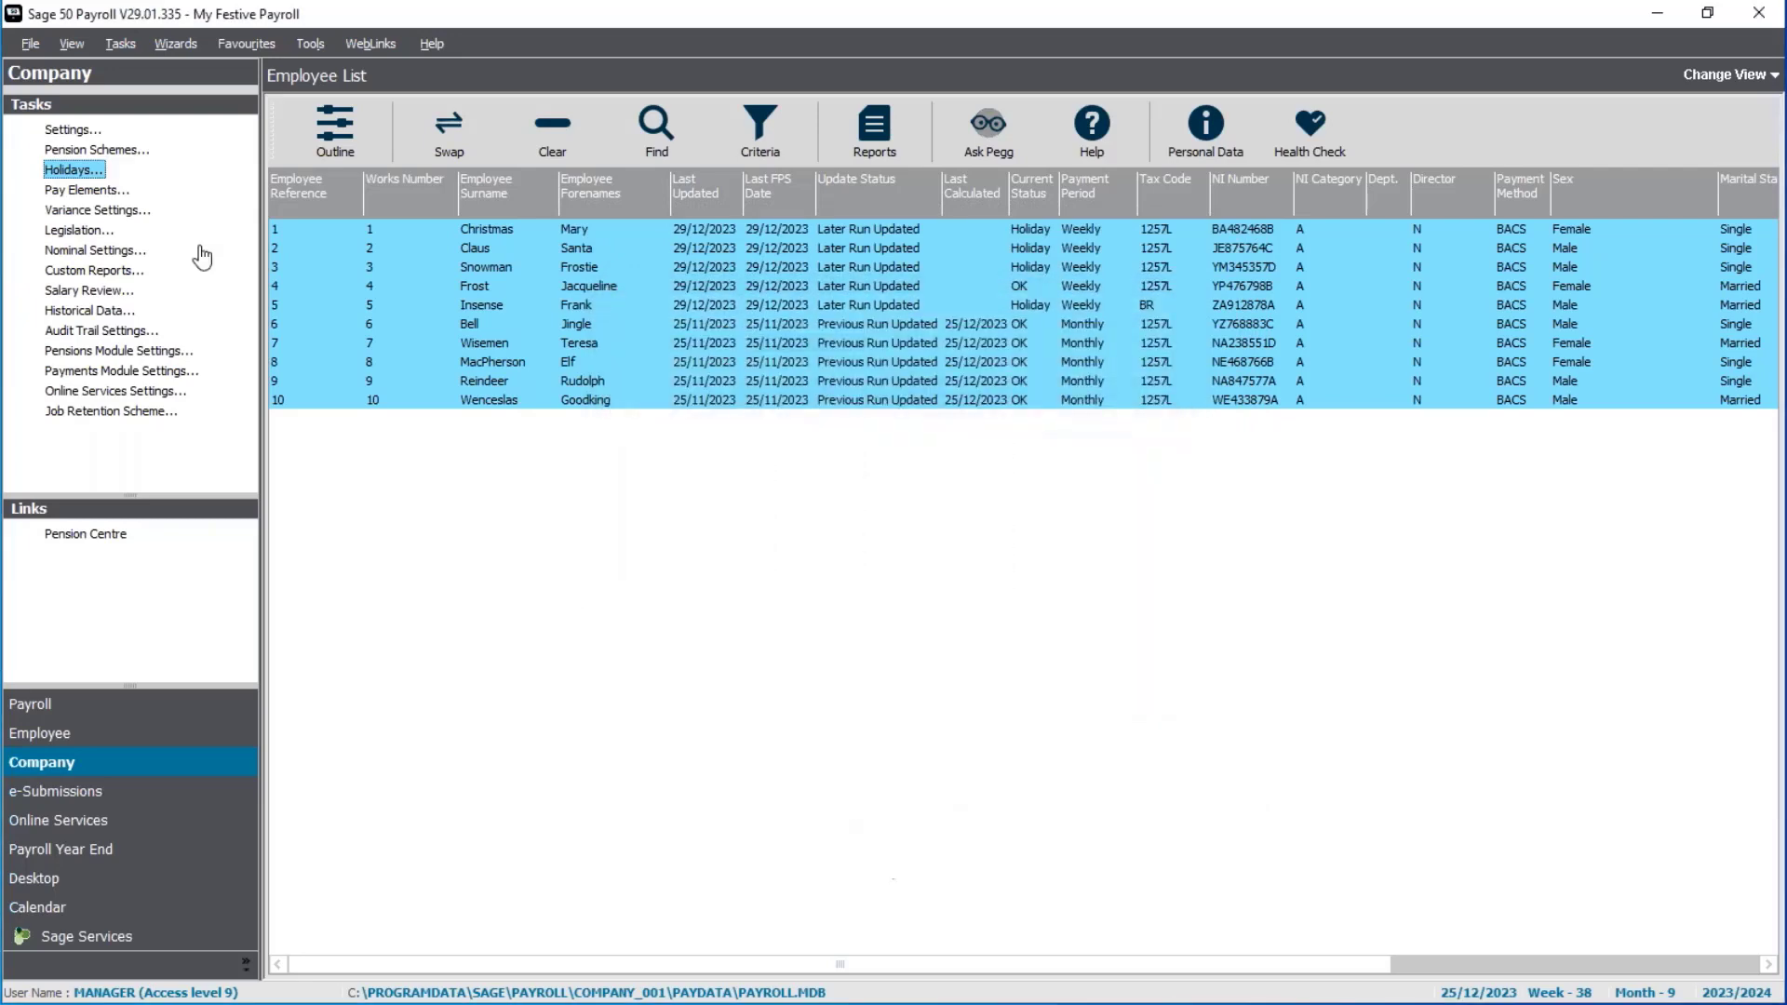
- Start a company data backup with the preselected file types and choose the Desktop as its destination folder
click(33, 44)
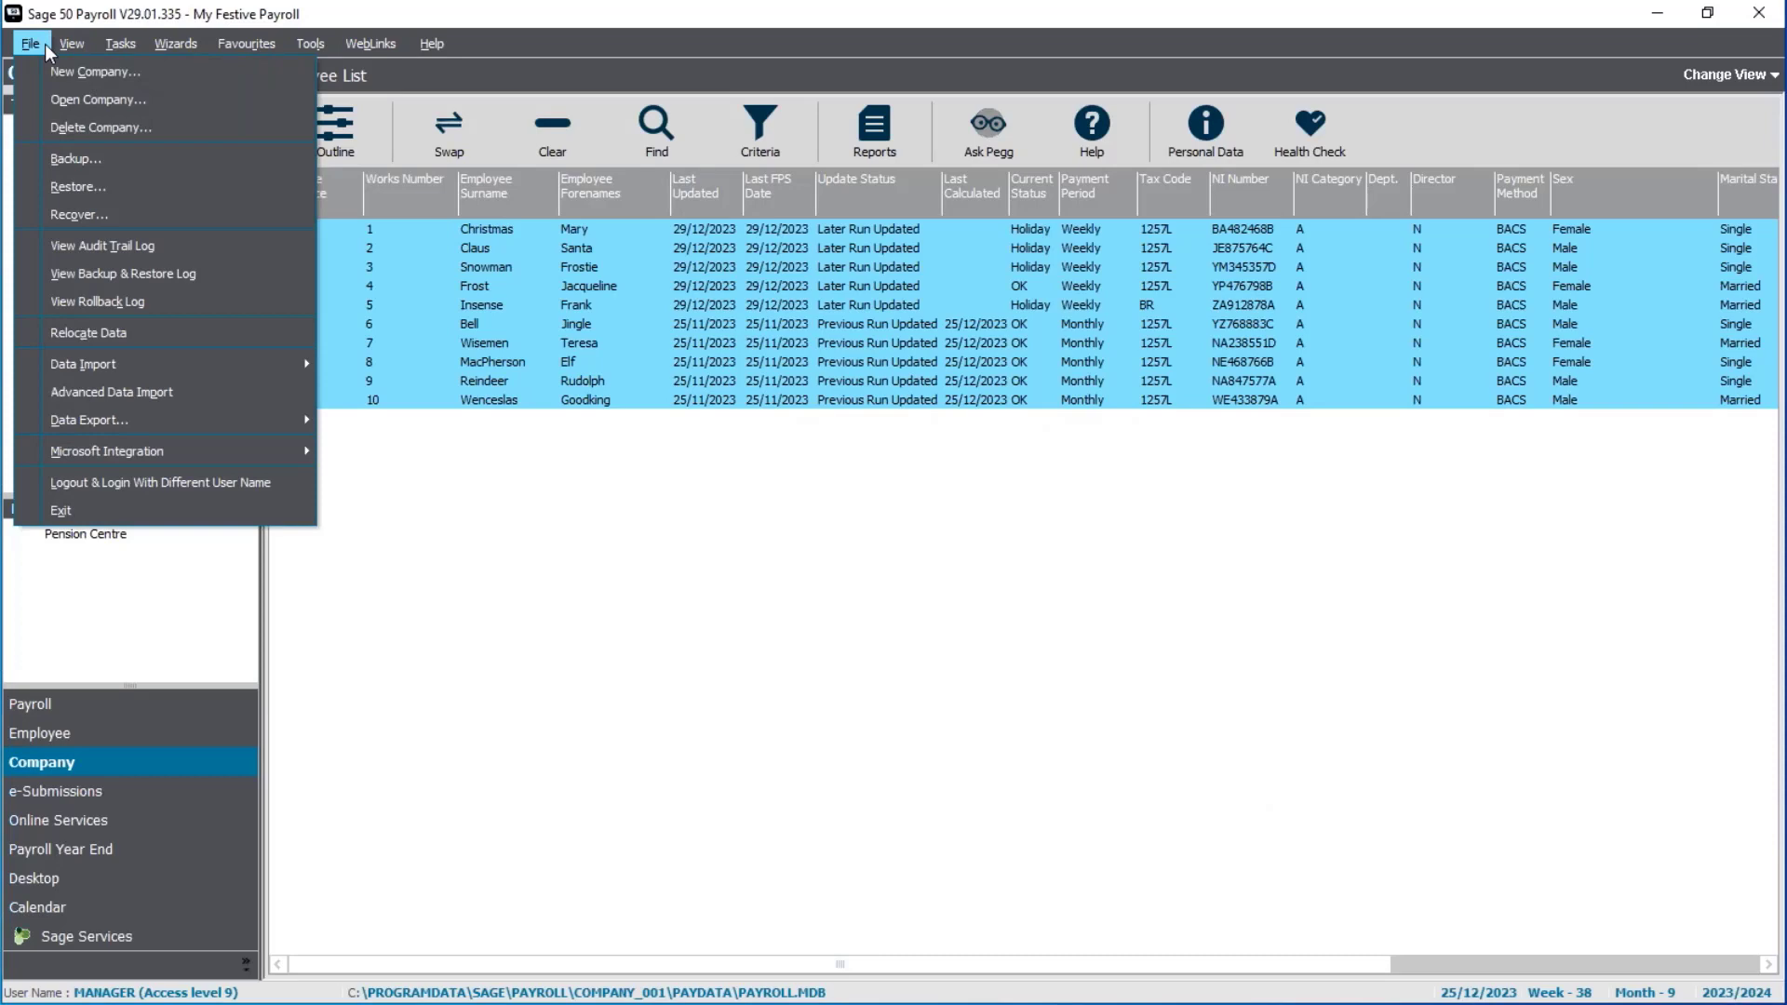
click(104, 160)
click(987, 682)
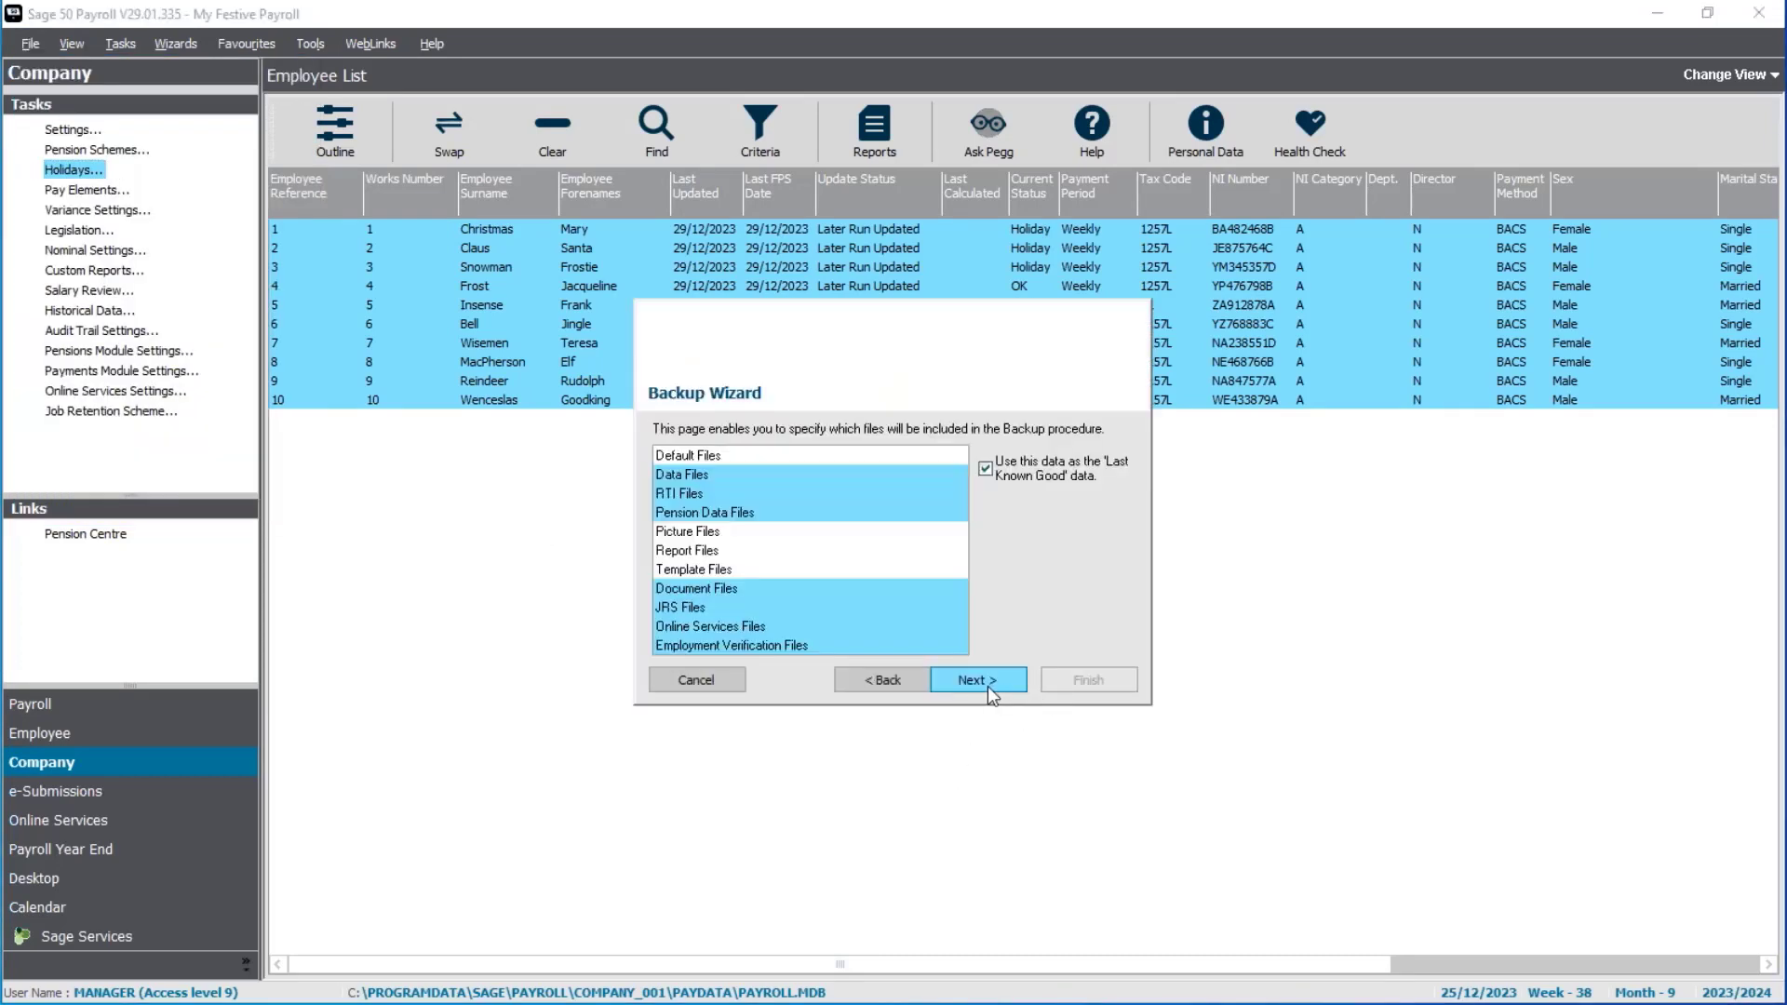
click(1010, 679)
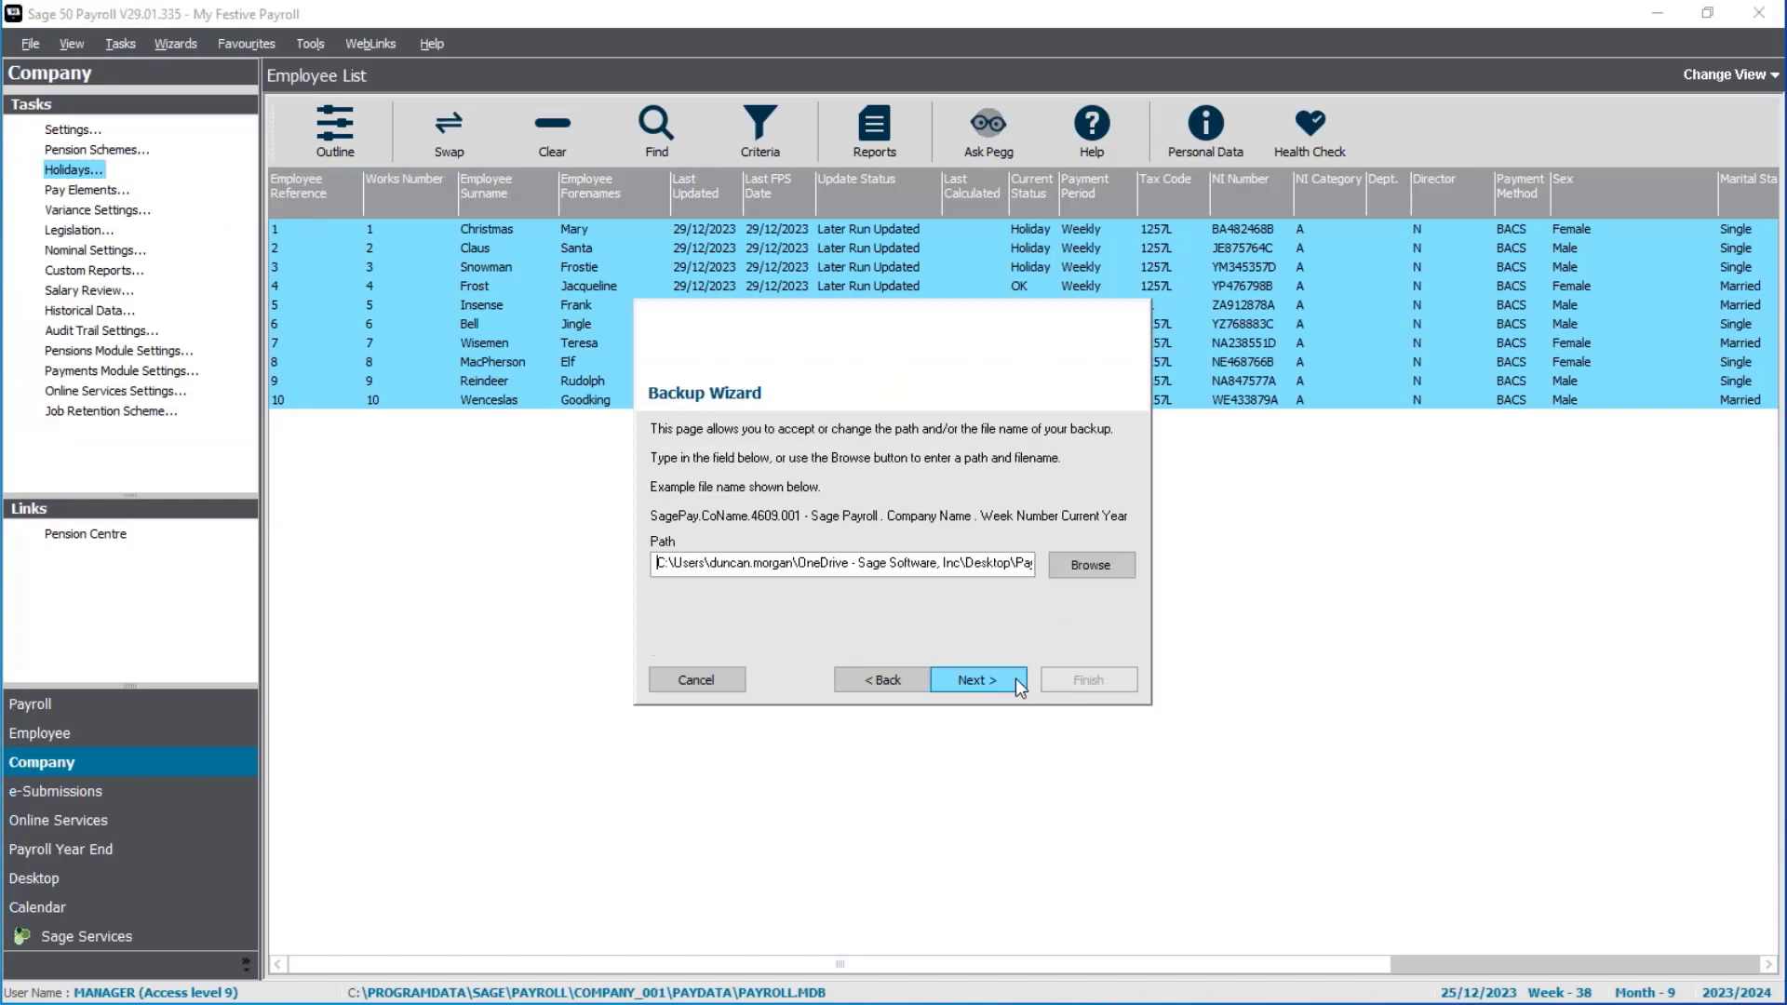
click(1070, 564)
scroll(815, 450, up, 5)
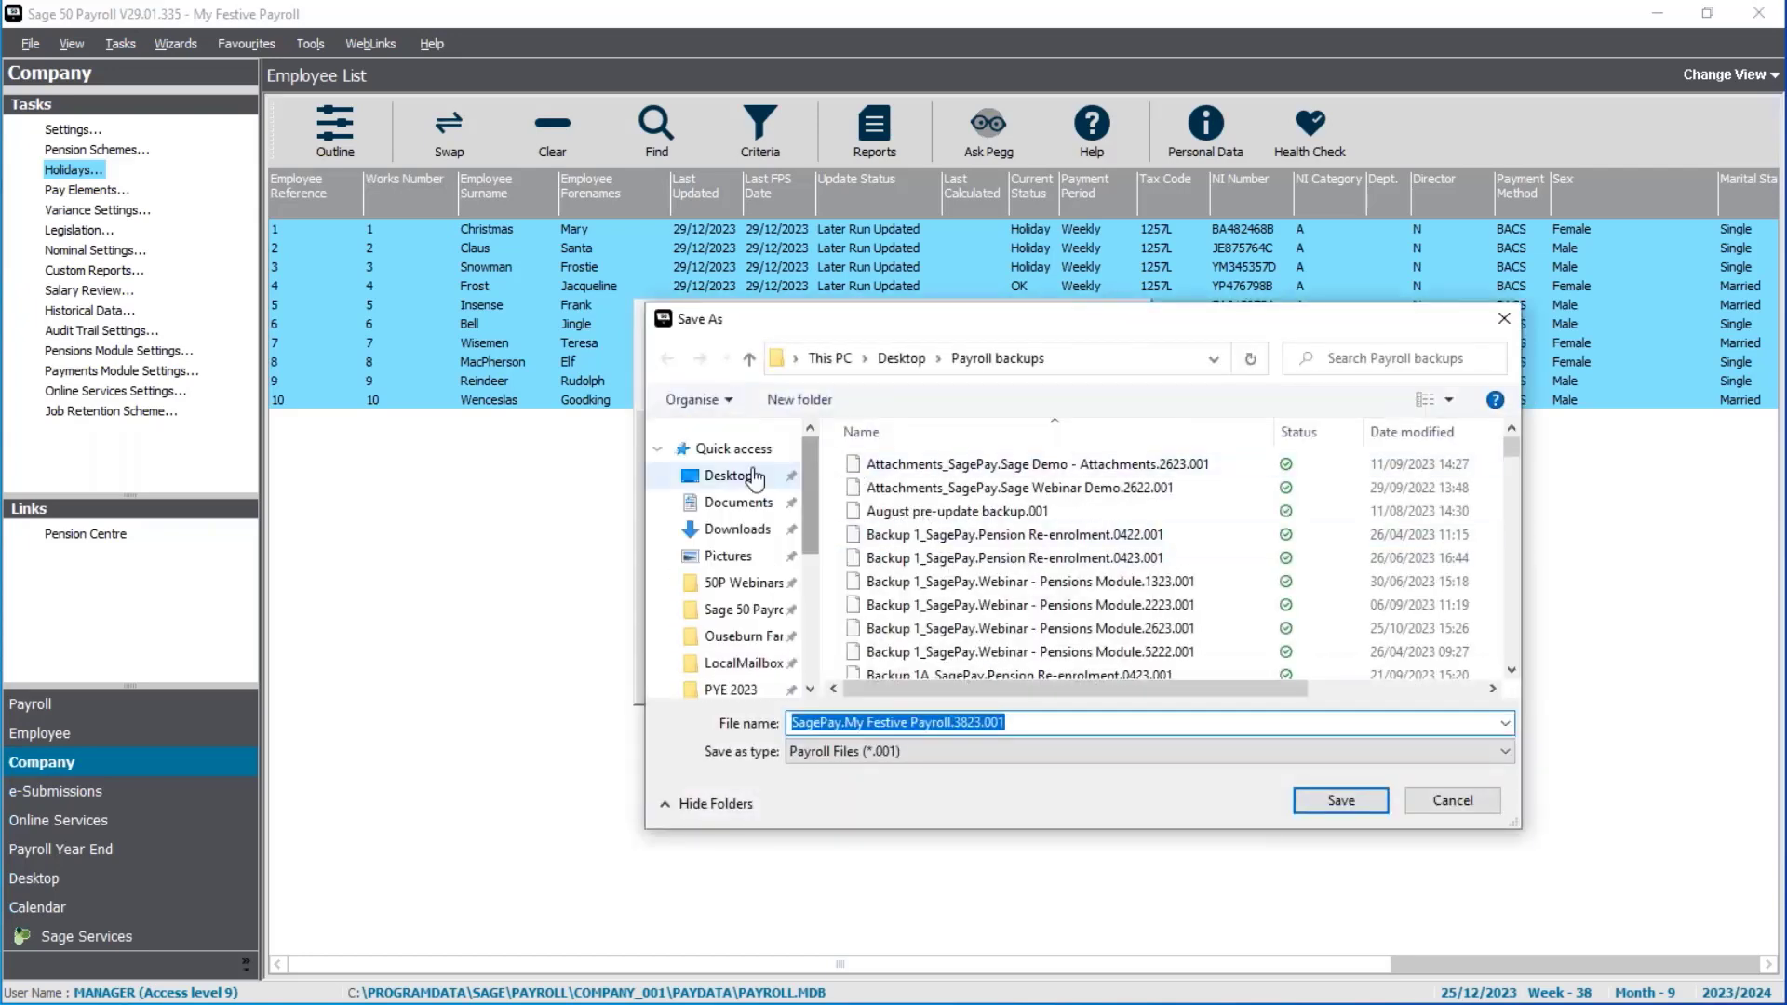
click(729, 476)
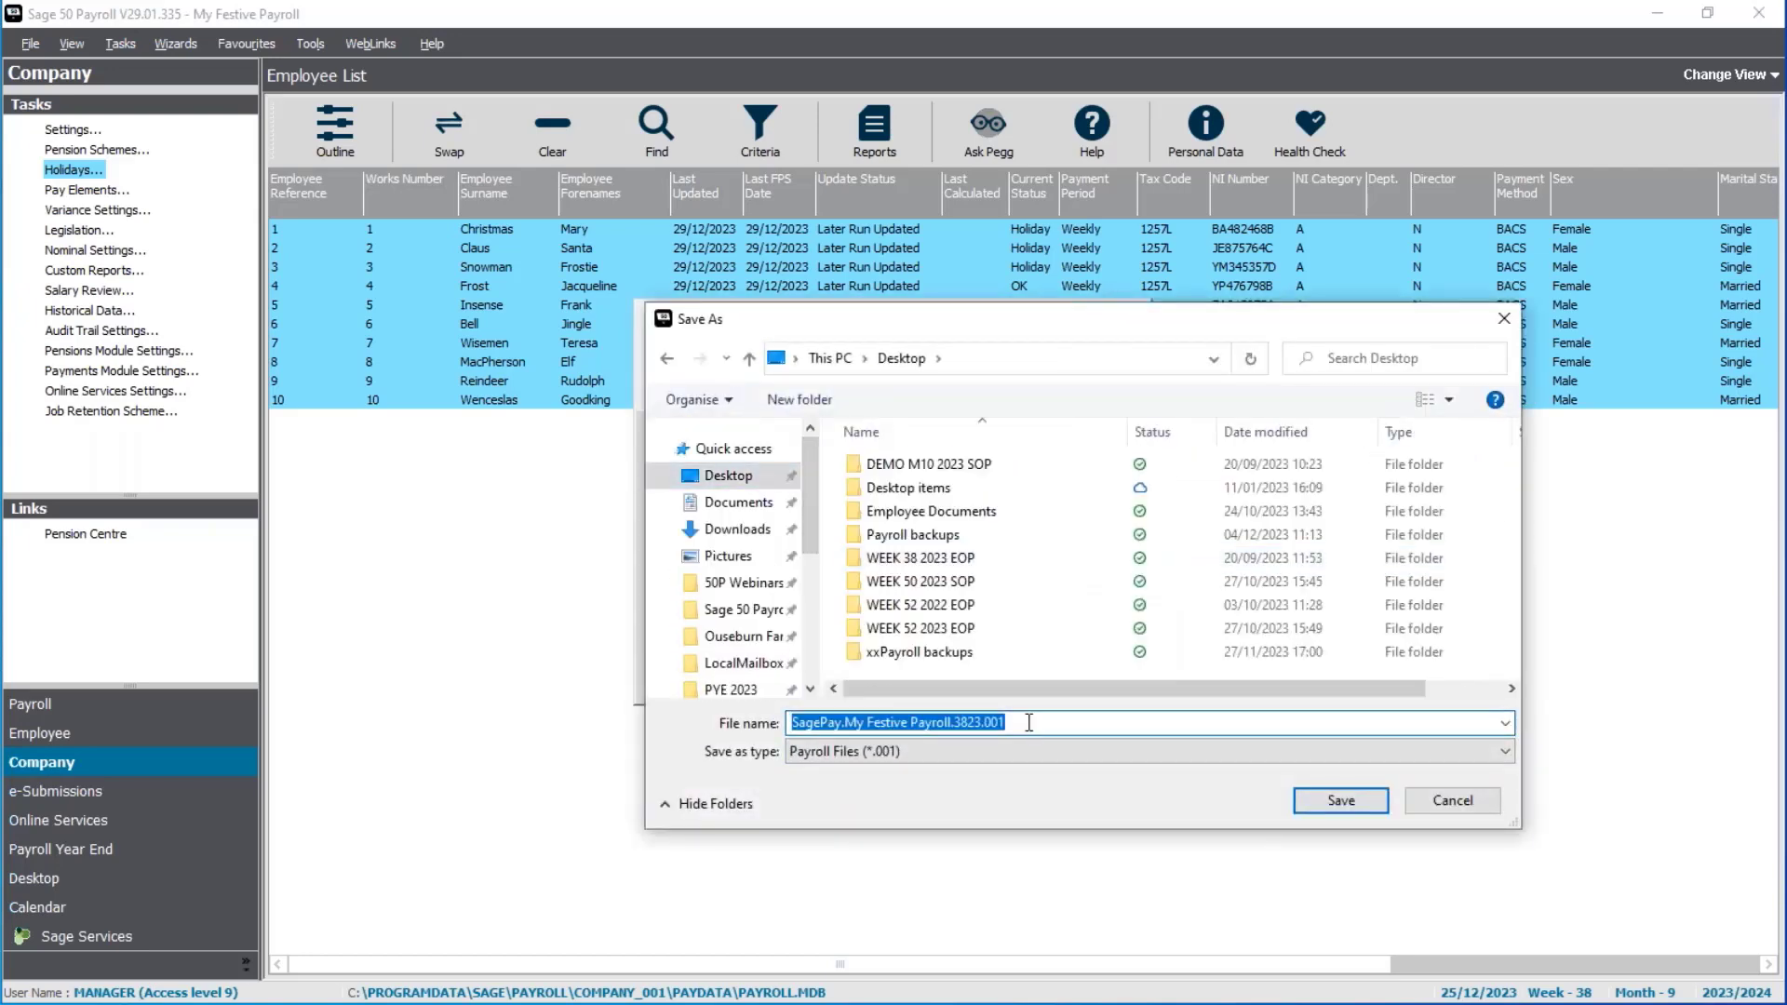
- Name the backup file "holiday year advanced" and run the backup to completion
text(holiday year)
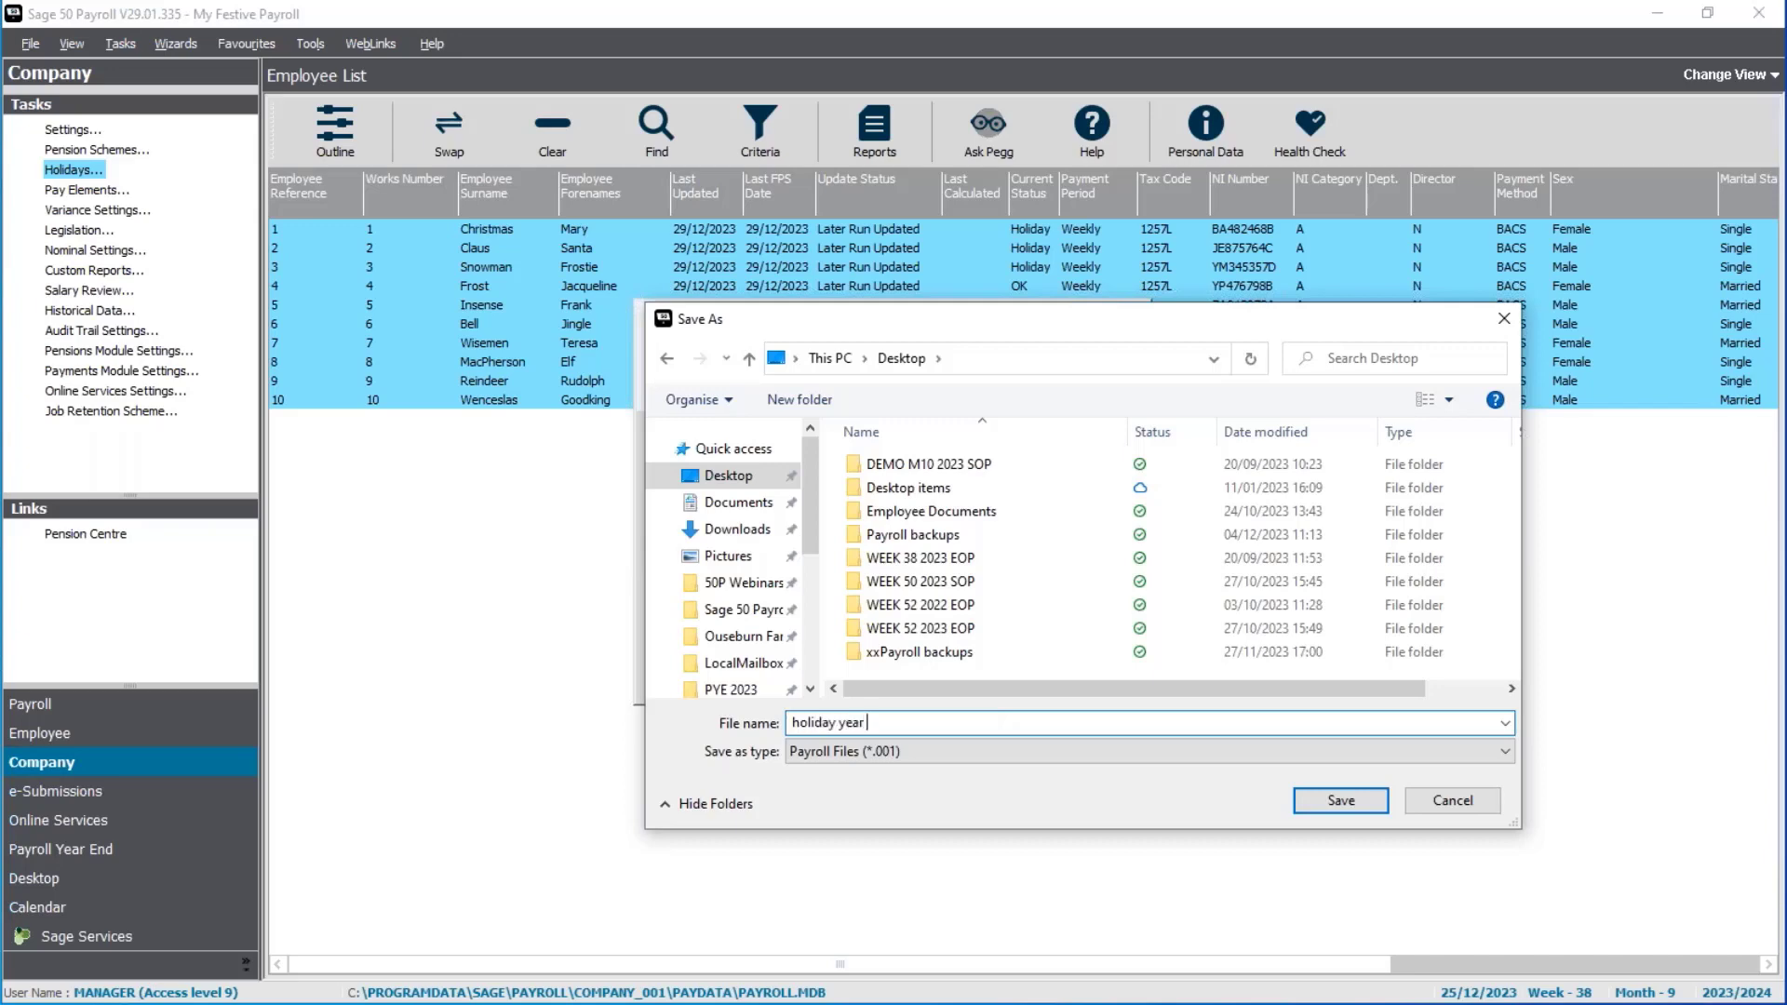
text( advanced)
key(Return)
click(991, 683)
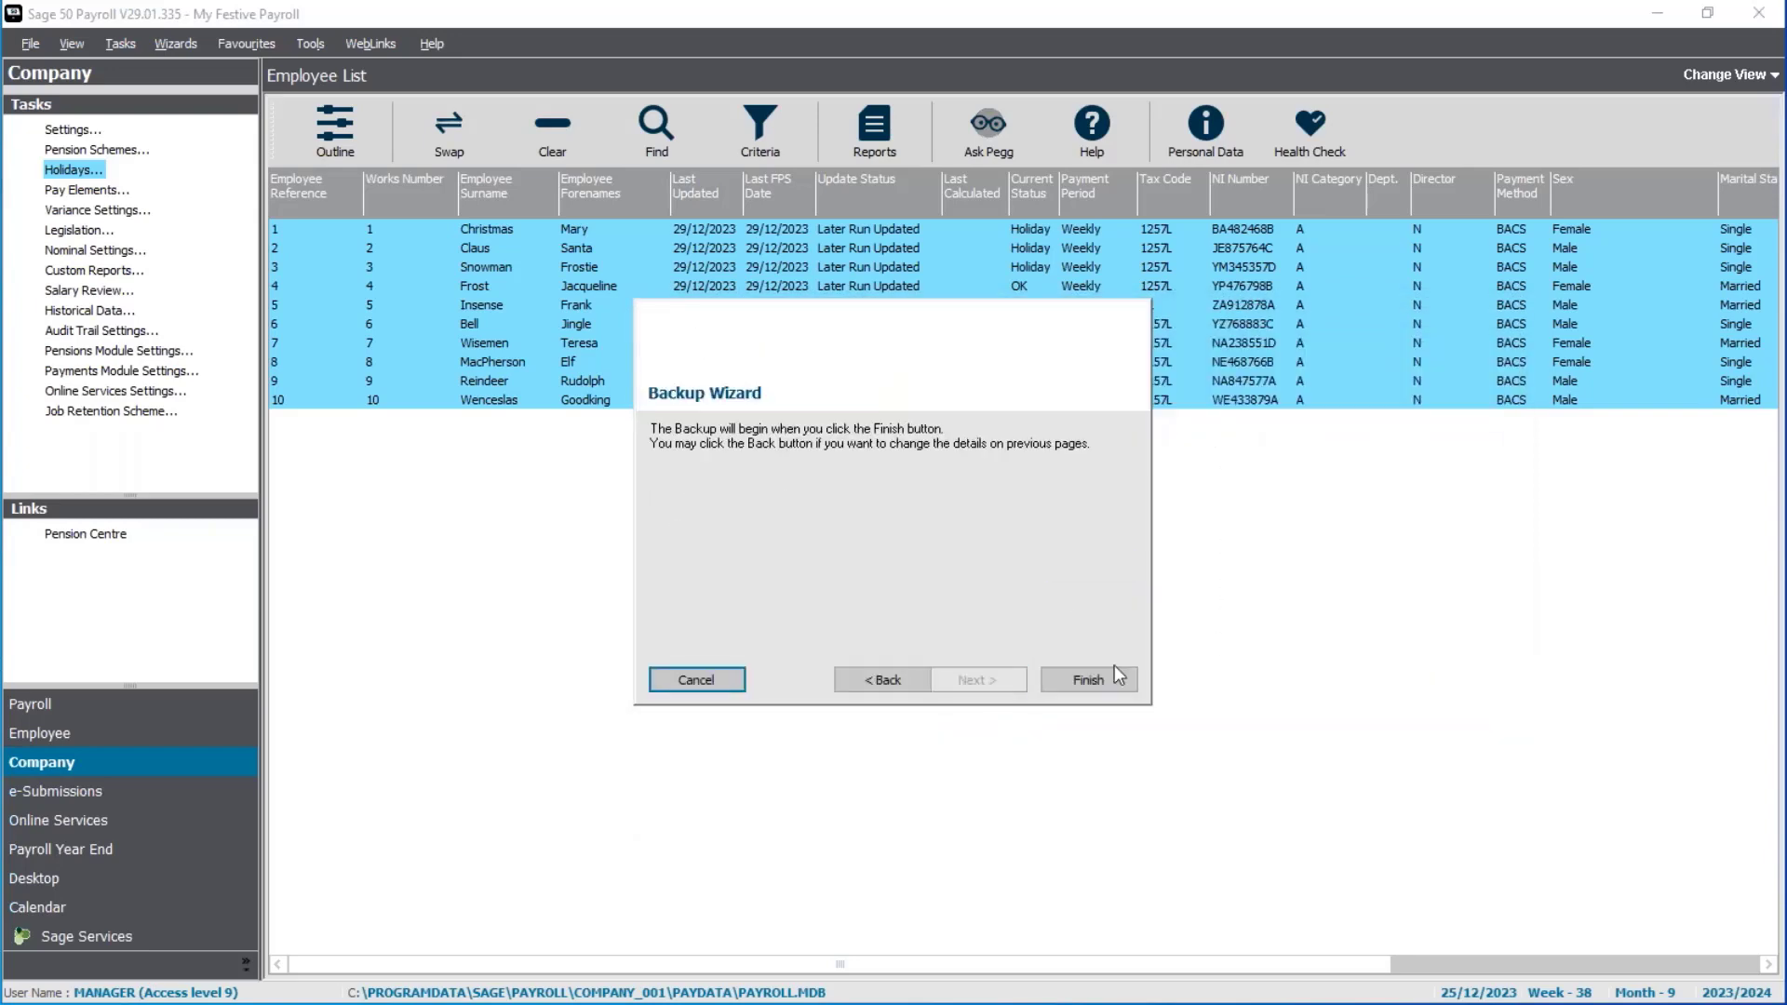
click(1104, 676)
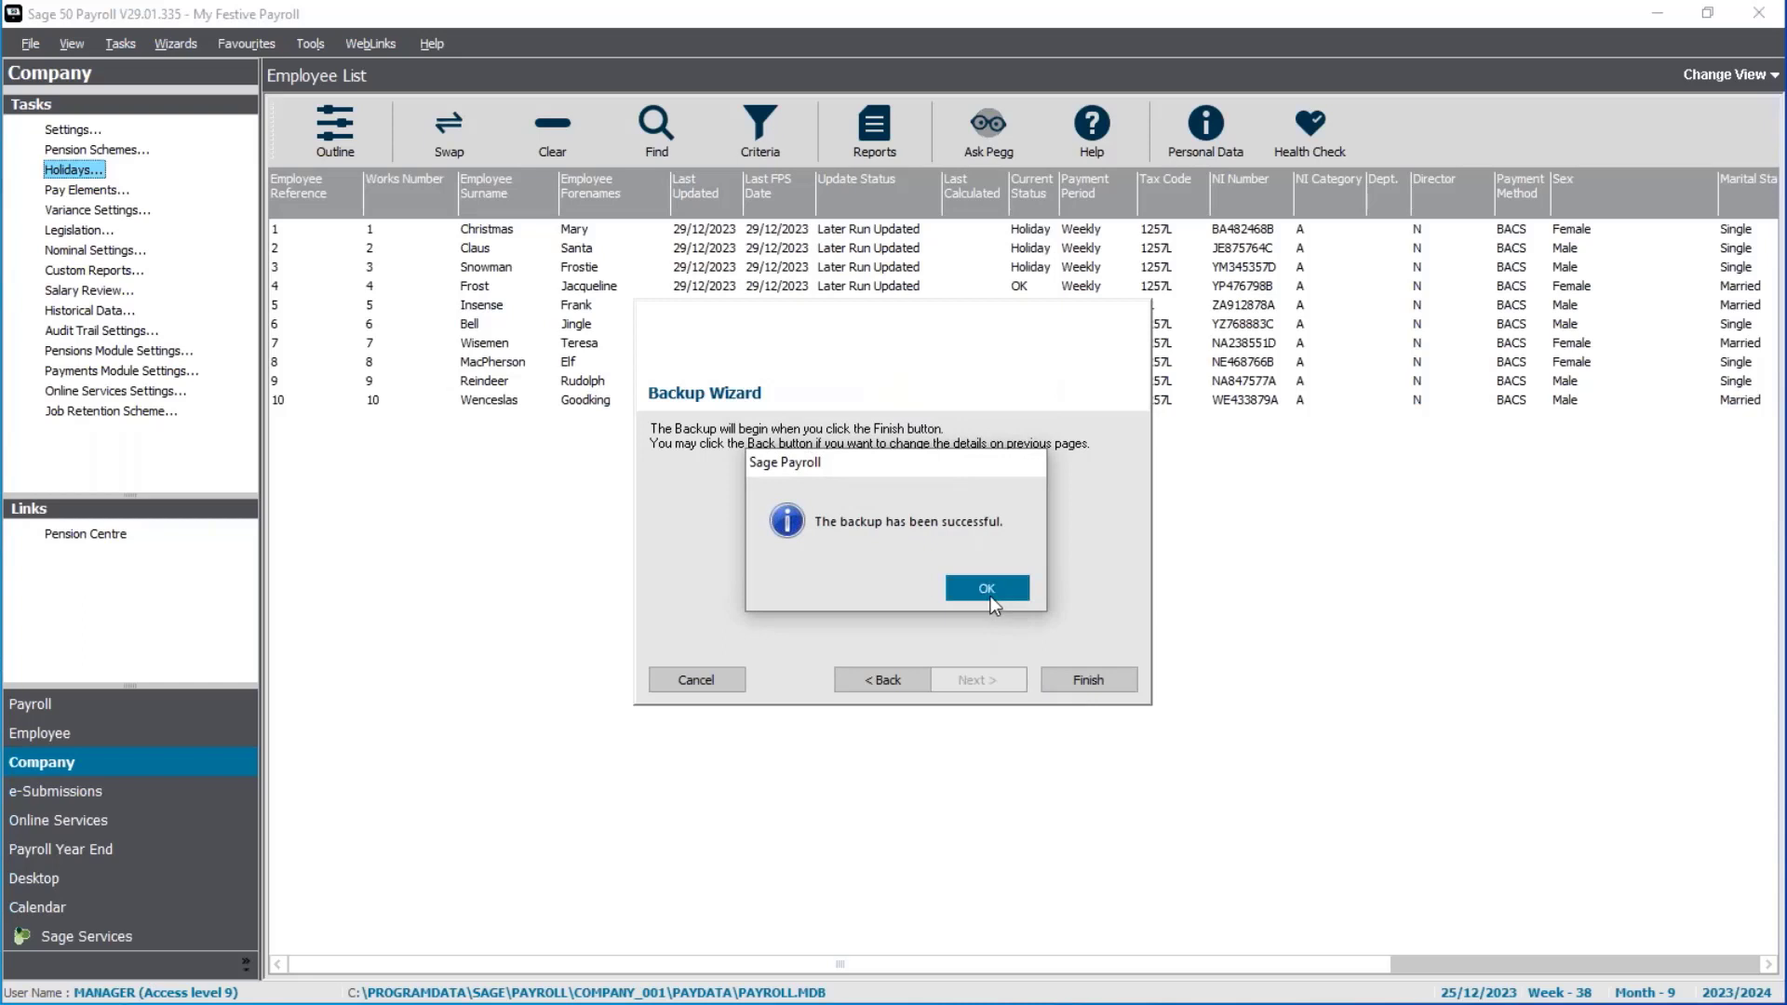
click(991, 596)
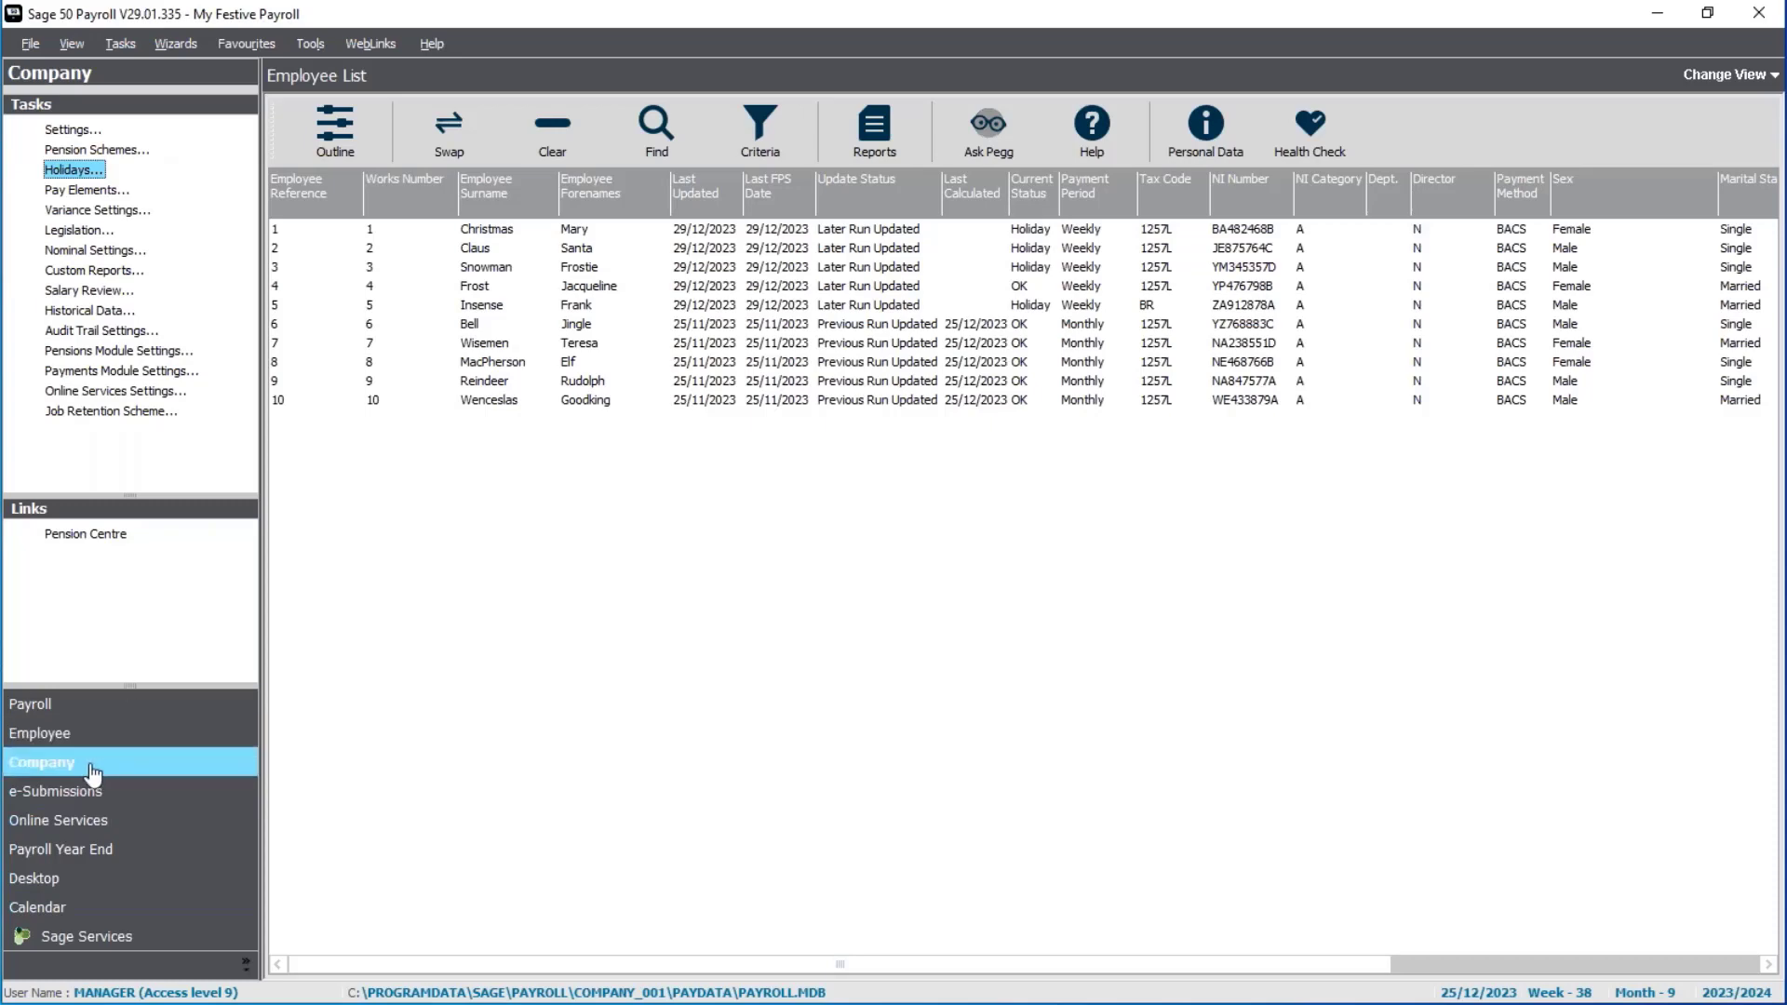
- Set the absence year start date to 01/01/2023 in the company's absence settings and save
click(62, 131)
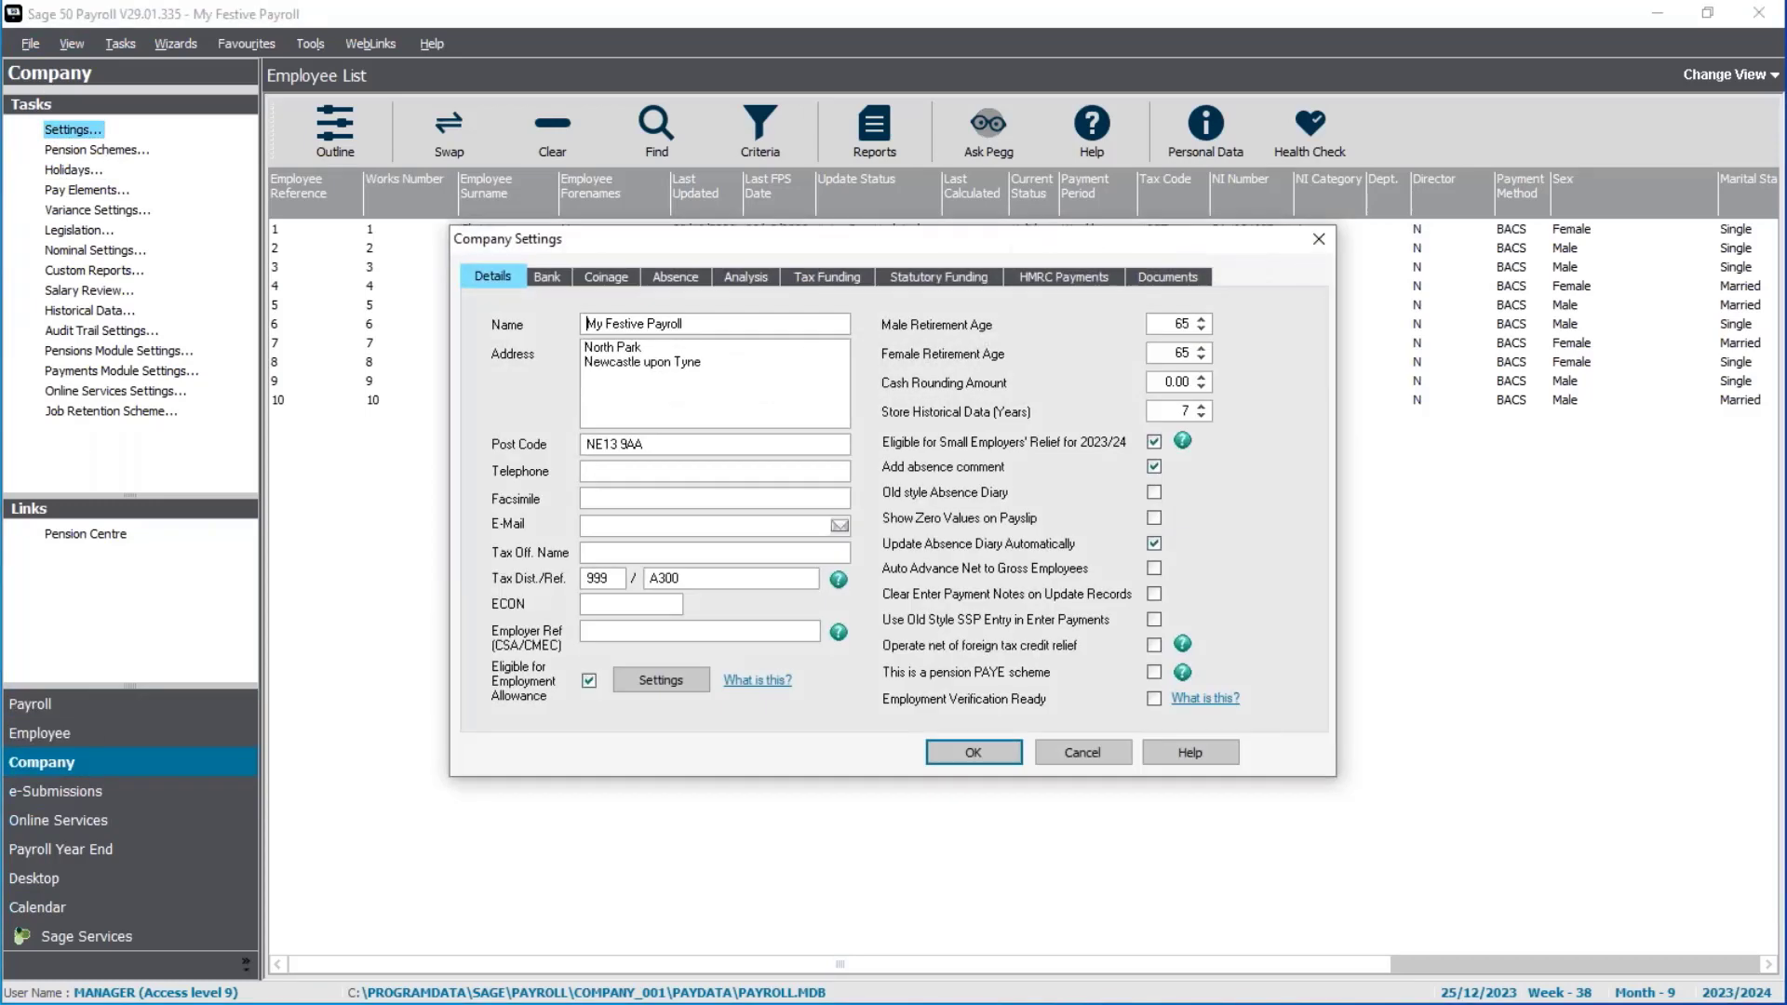
click(673, 277)
click(1009, 402)
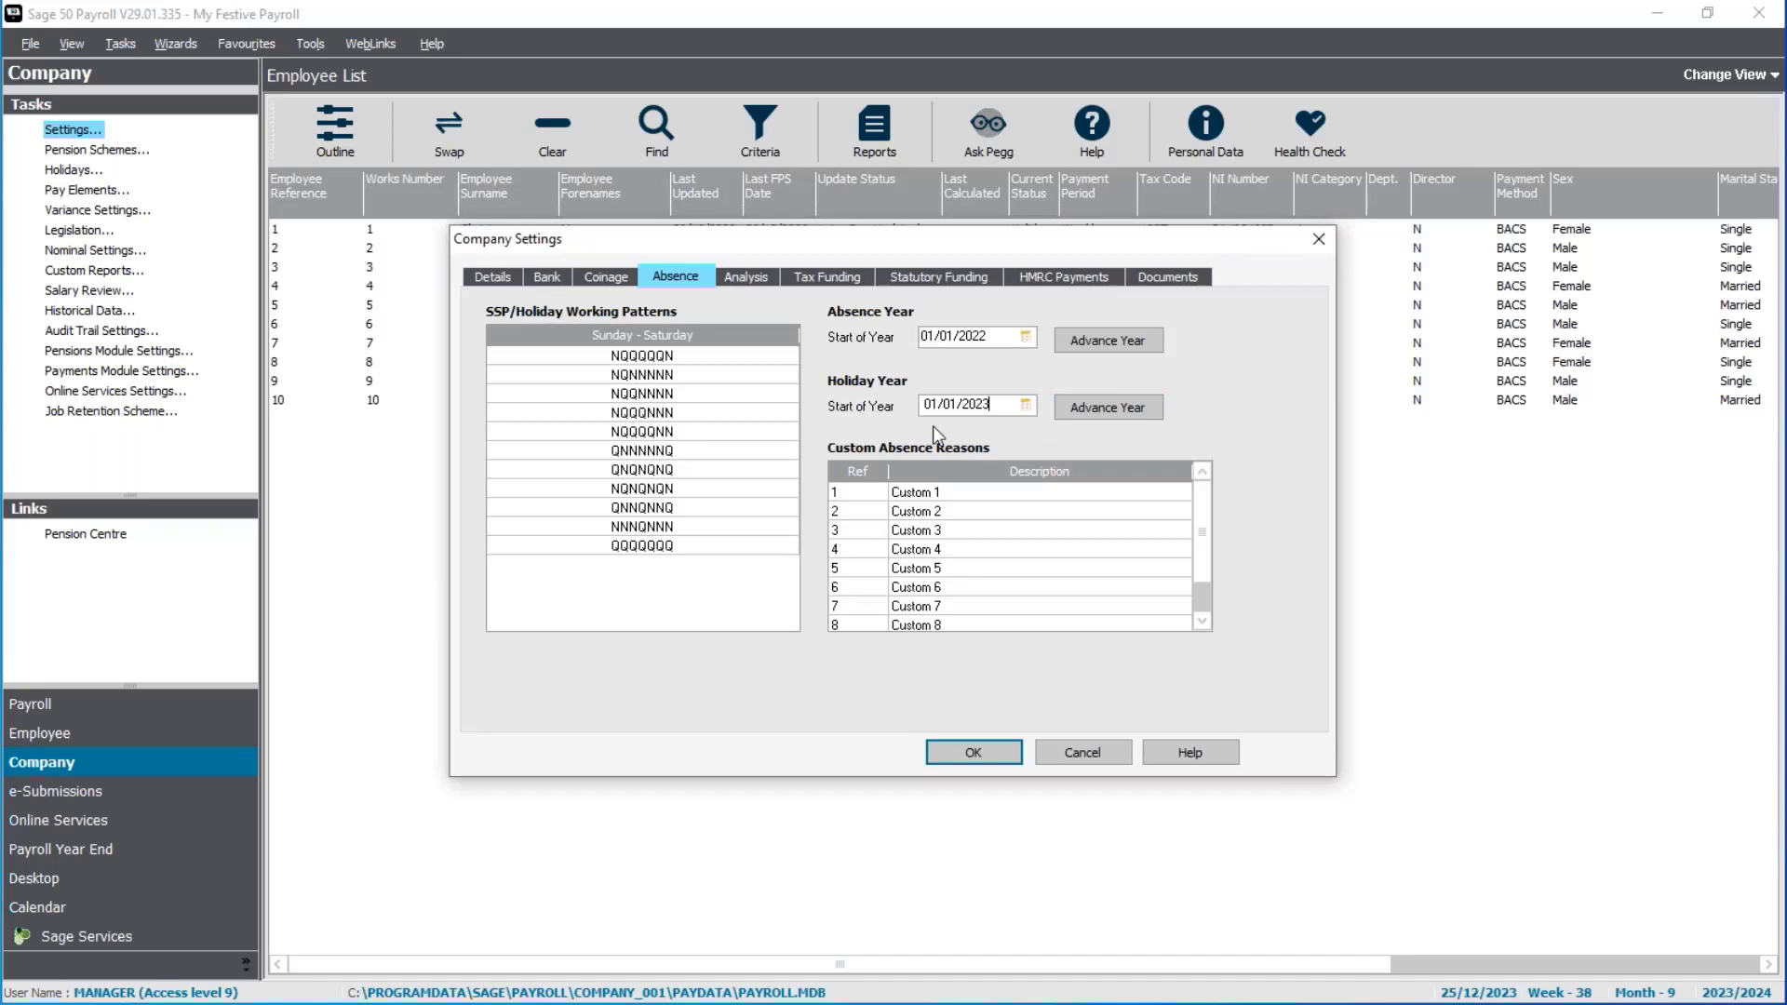
click(996, 337)
key(BackSpace)
text(3)
key(Tab)
click(982, 750)
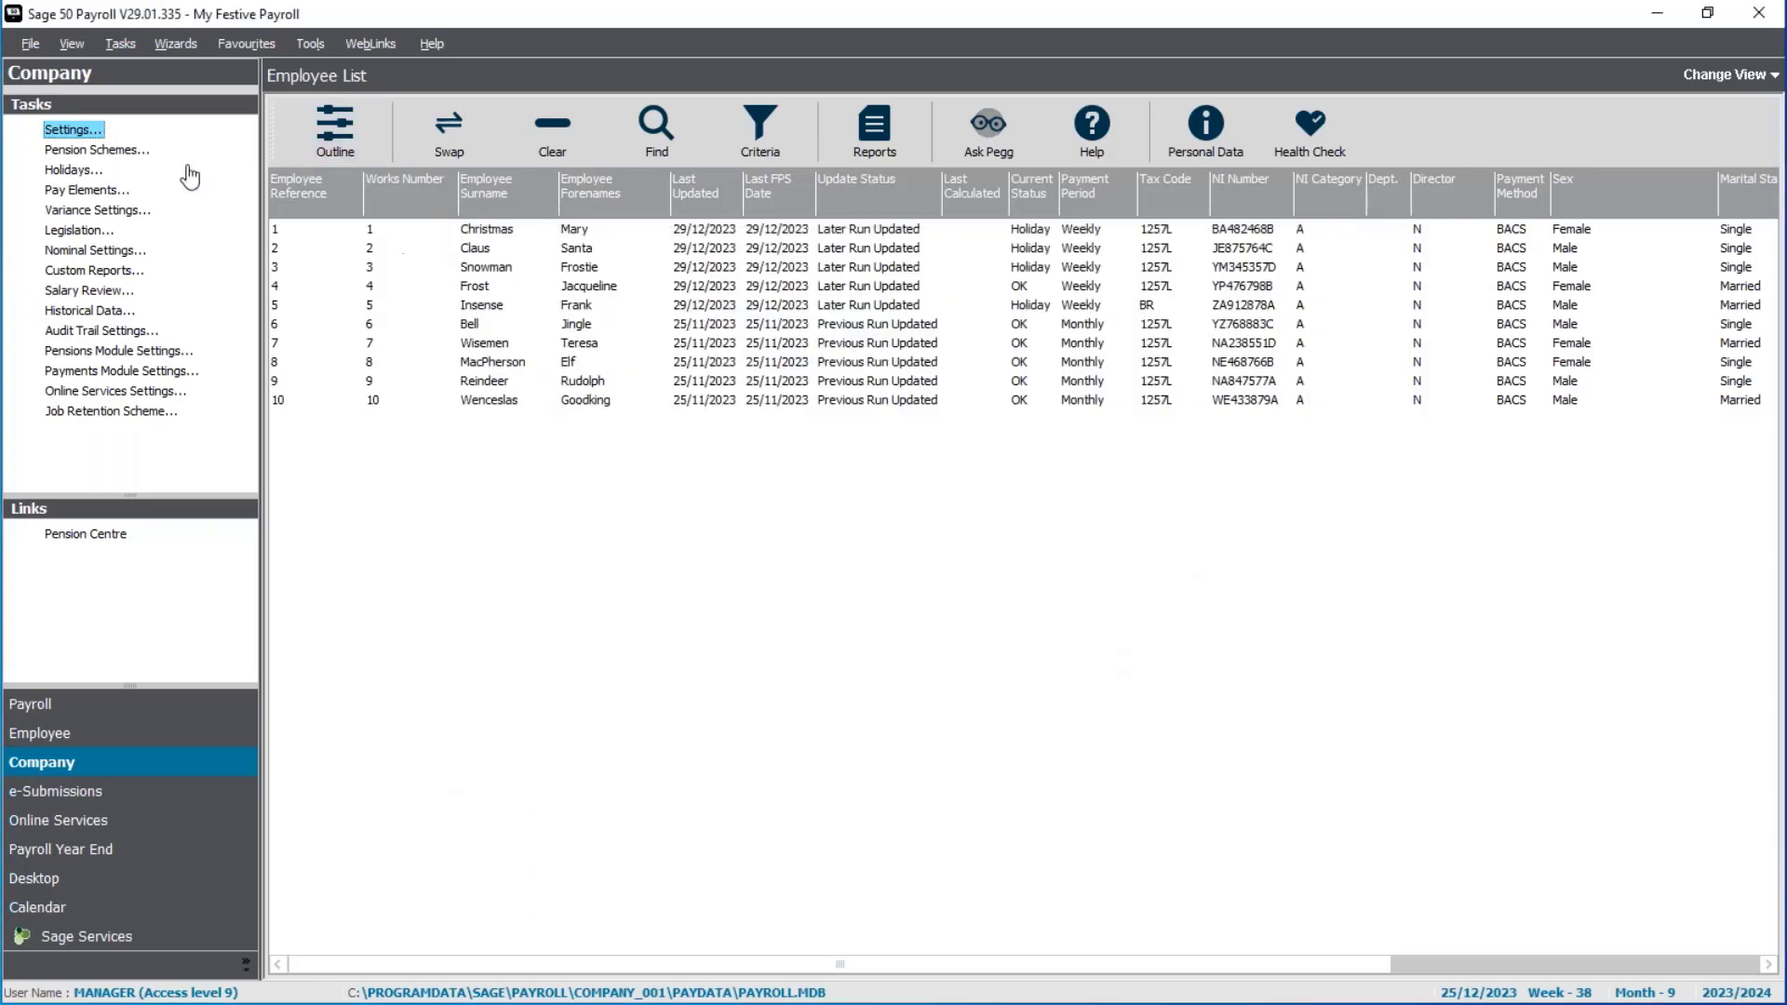
- Advance both the absence year and the holiday year with the Advance Holiday Year wizard
click(125, 45)
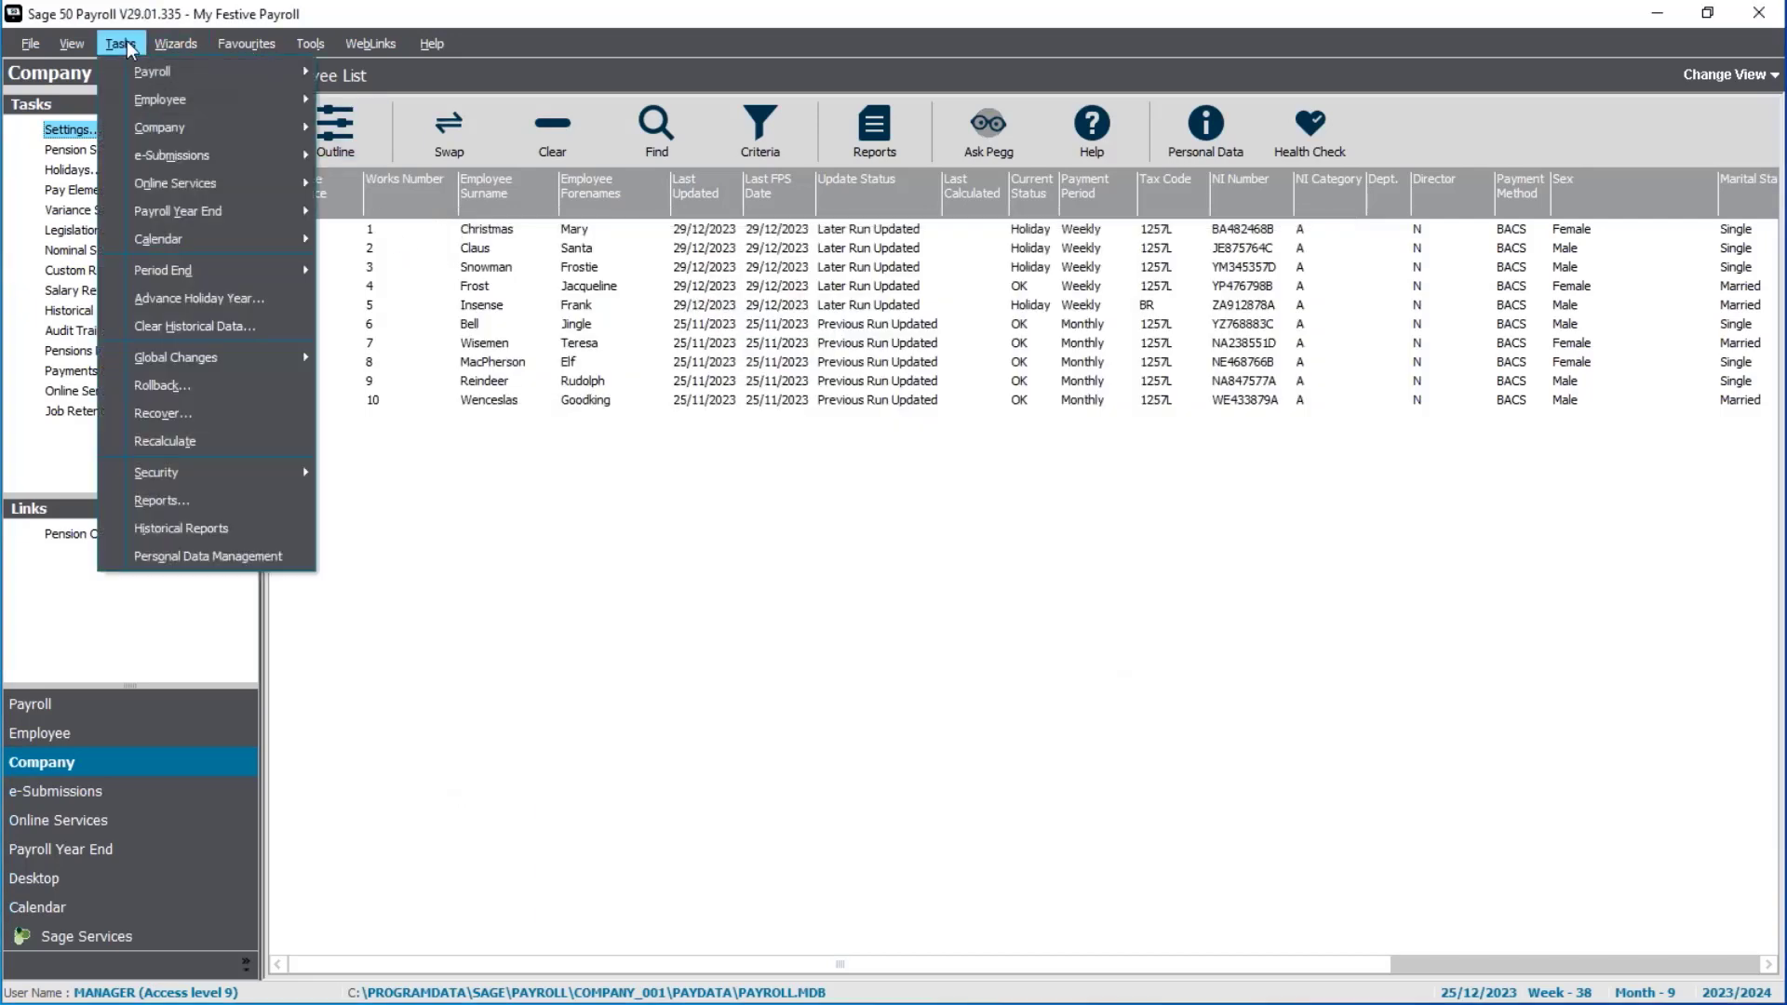
click(264, 303)
click(974, 680)
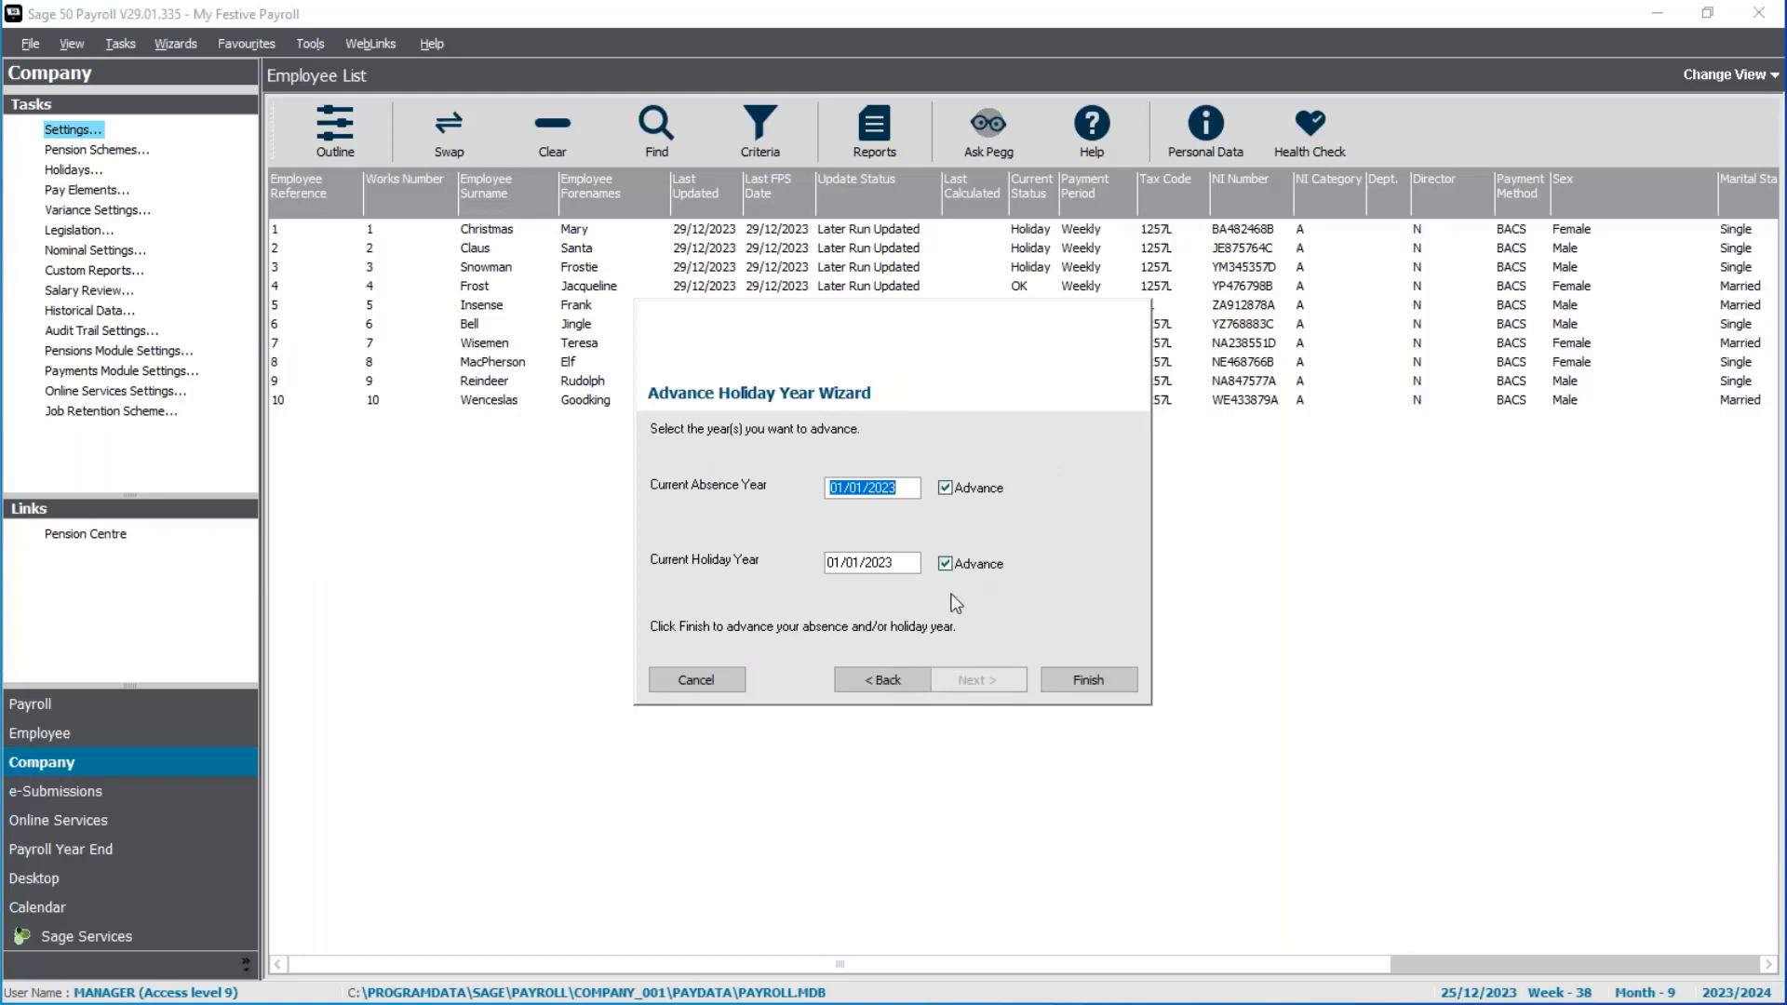
click(1105, 683)
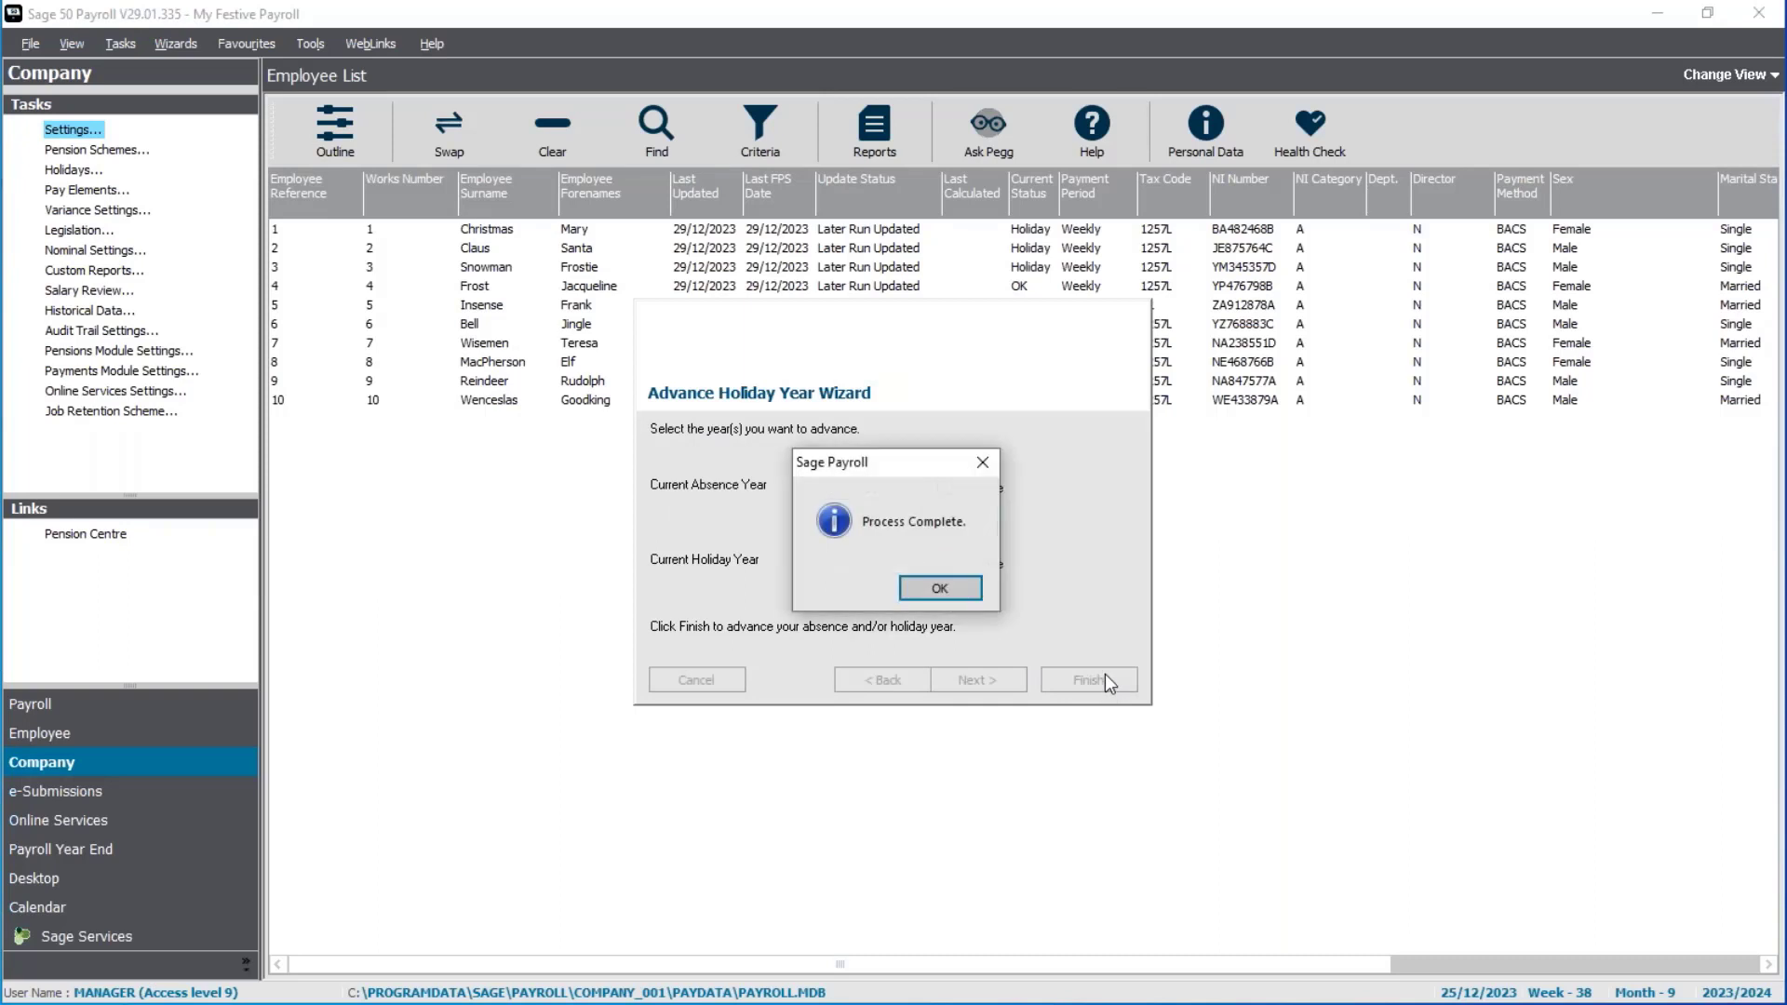
click(940, 588)
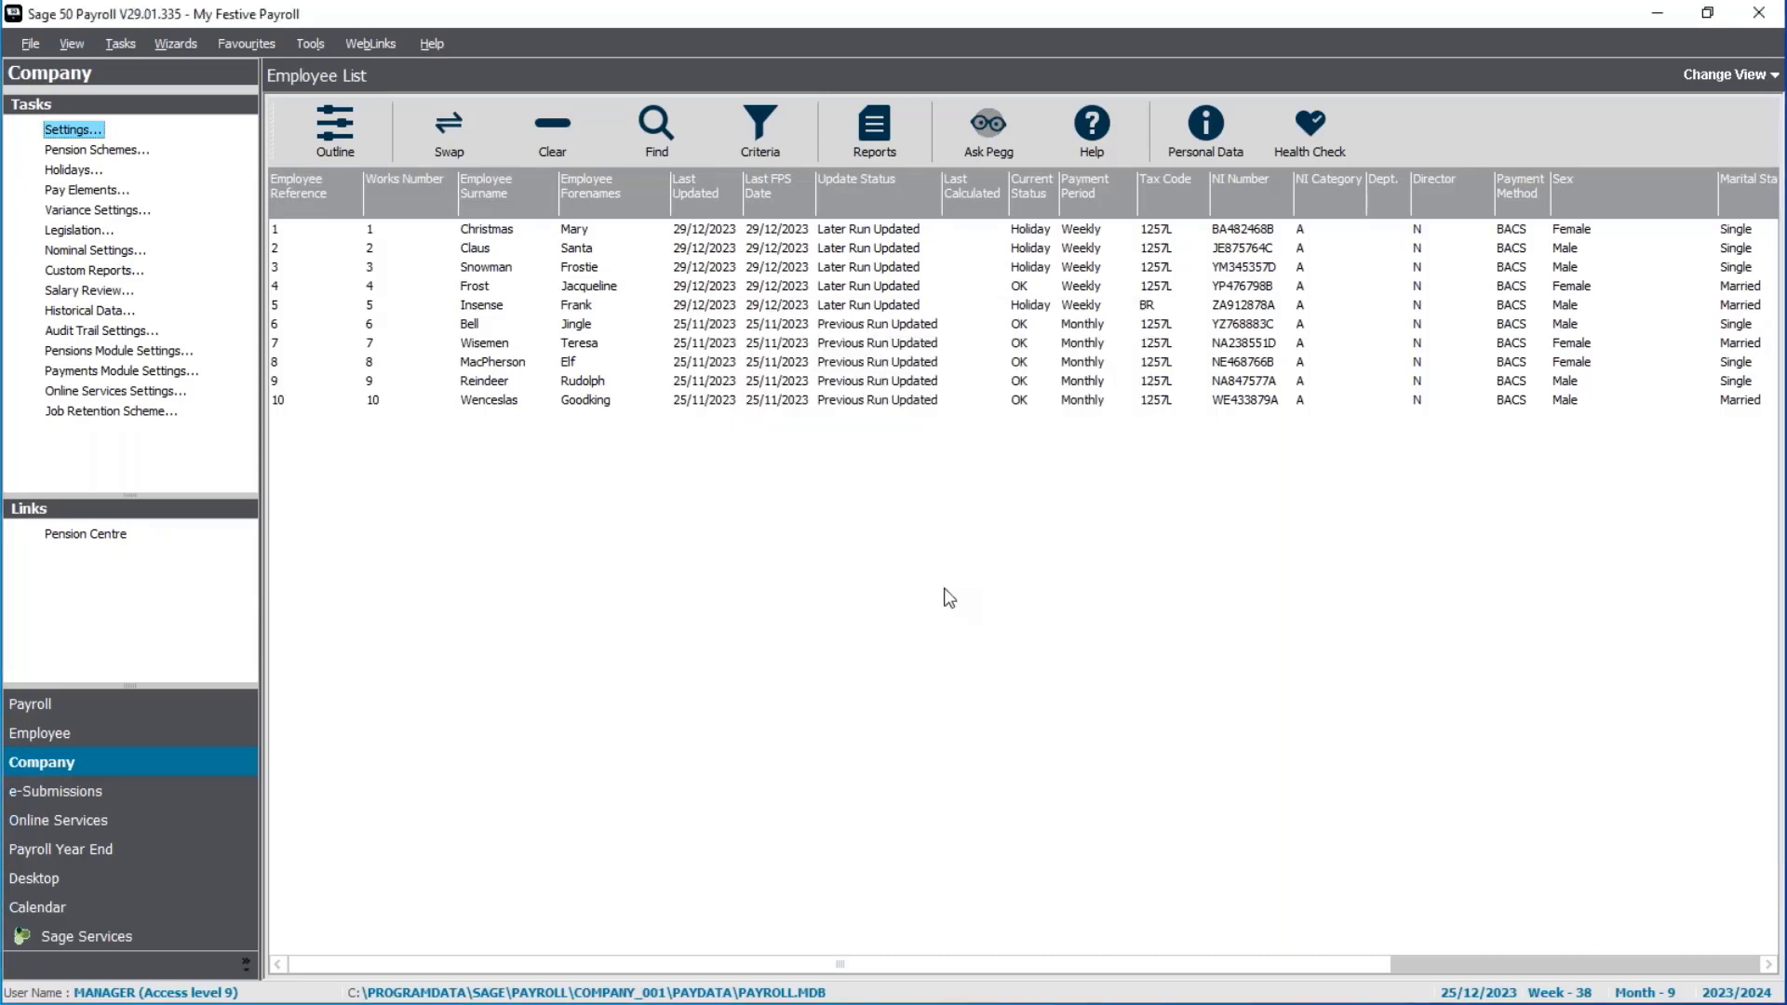
- Check the start dates of the absence and holiday years in the company settings and close them
click(74, 130)
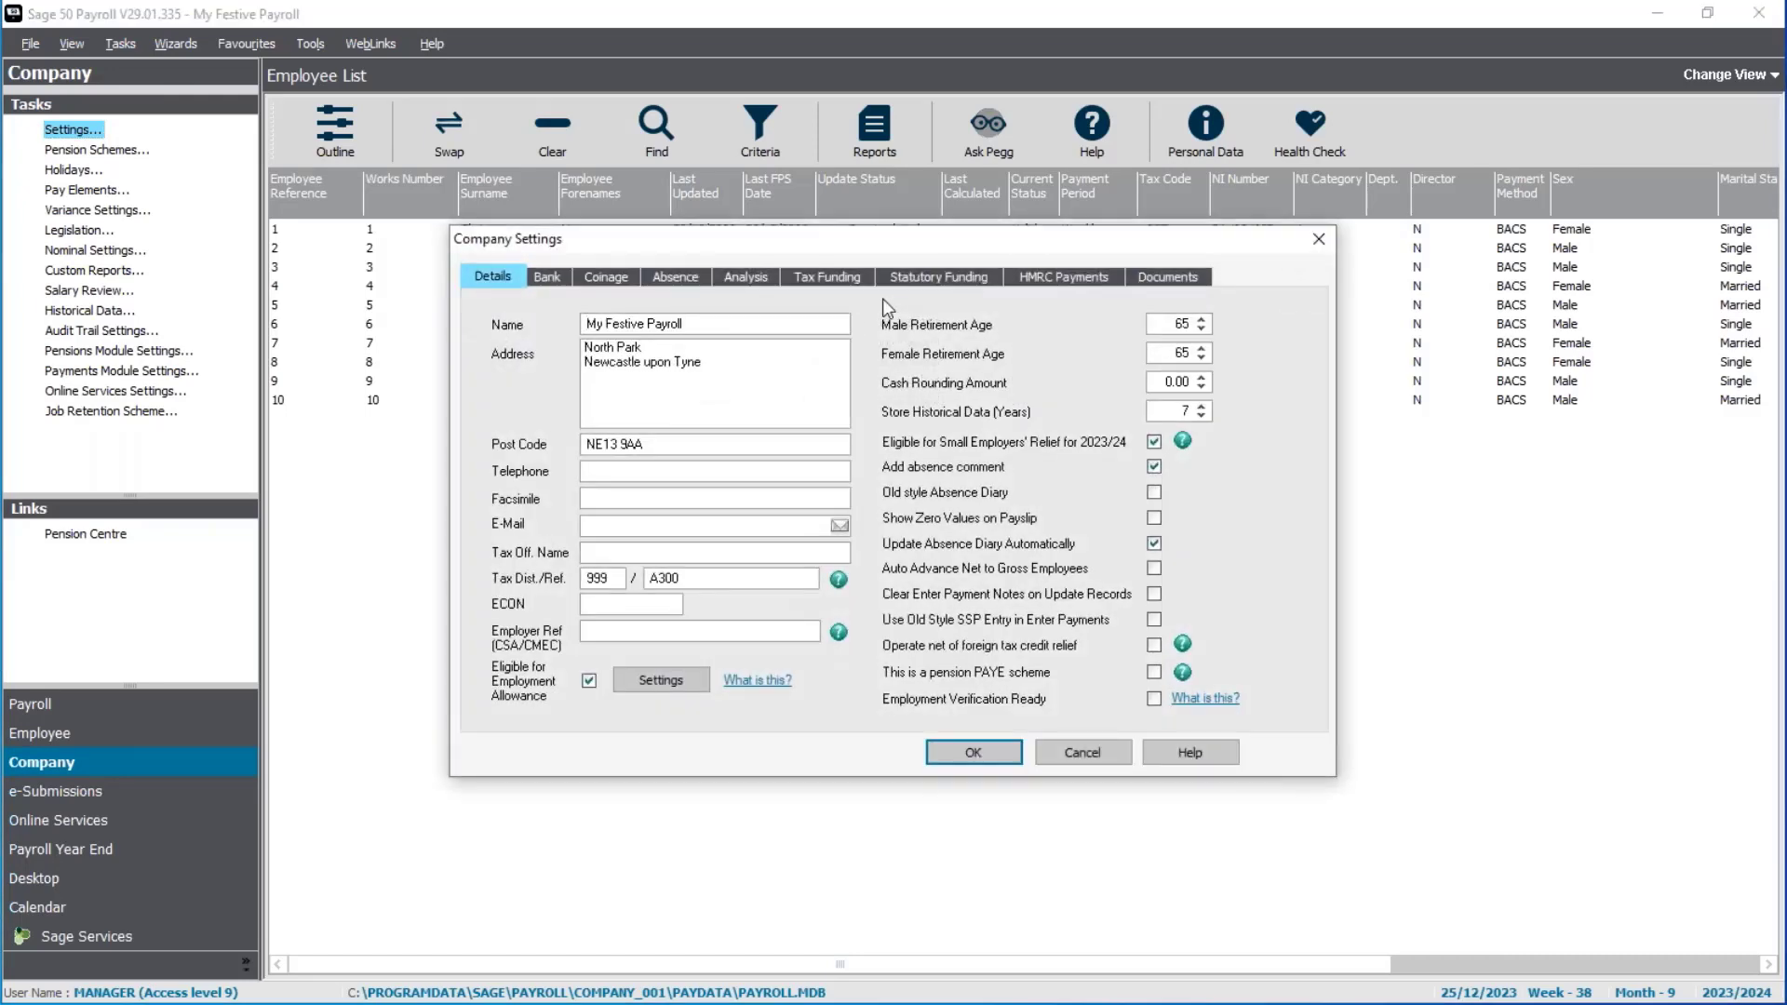
click(662, 277)
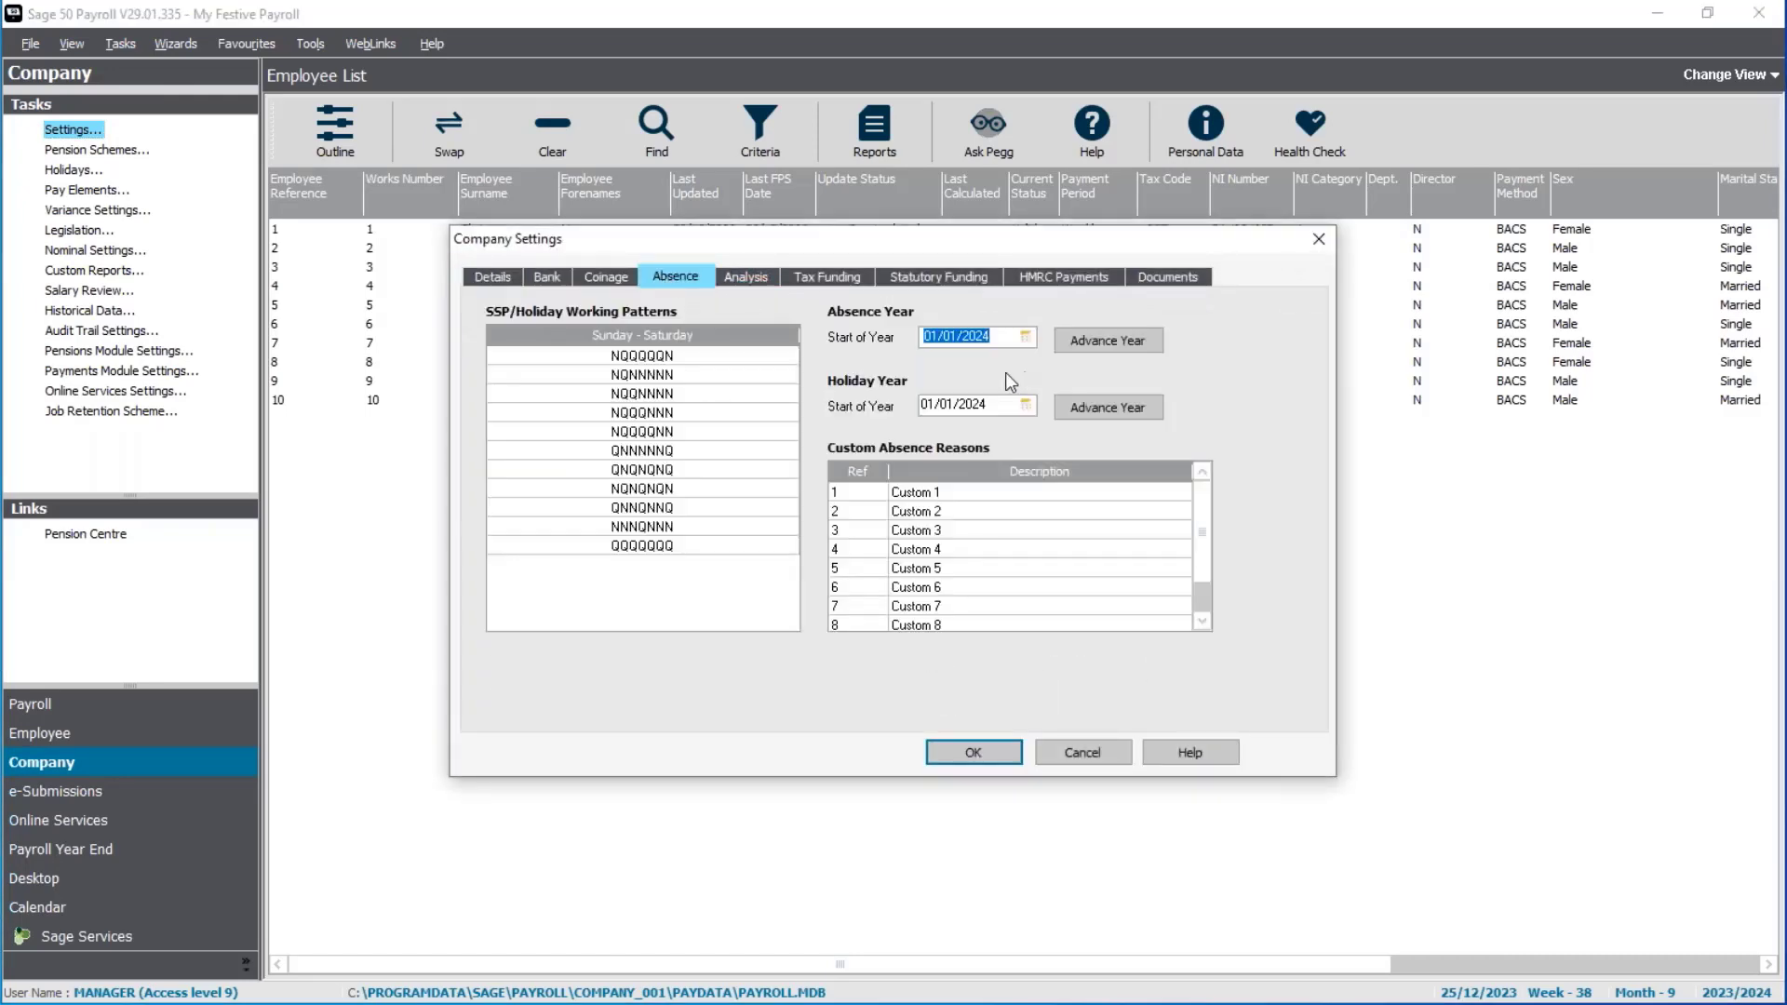
click(1005, 404)
click(1005, 337)
click(982, 752)
click(981, 750)
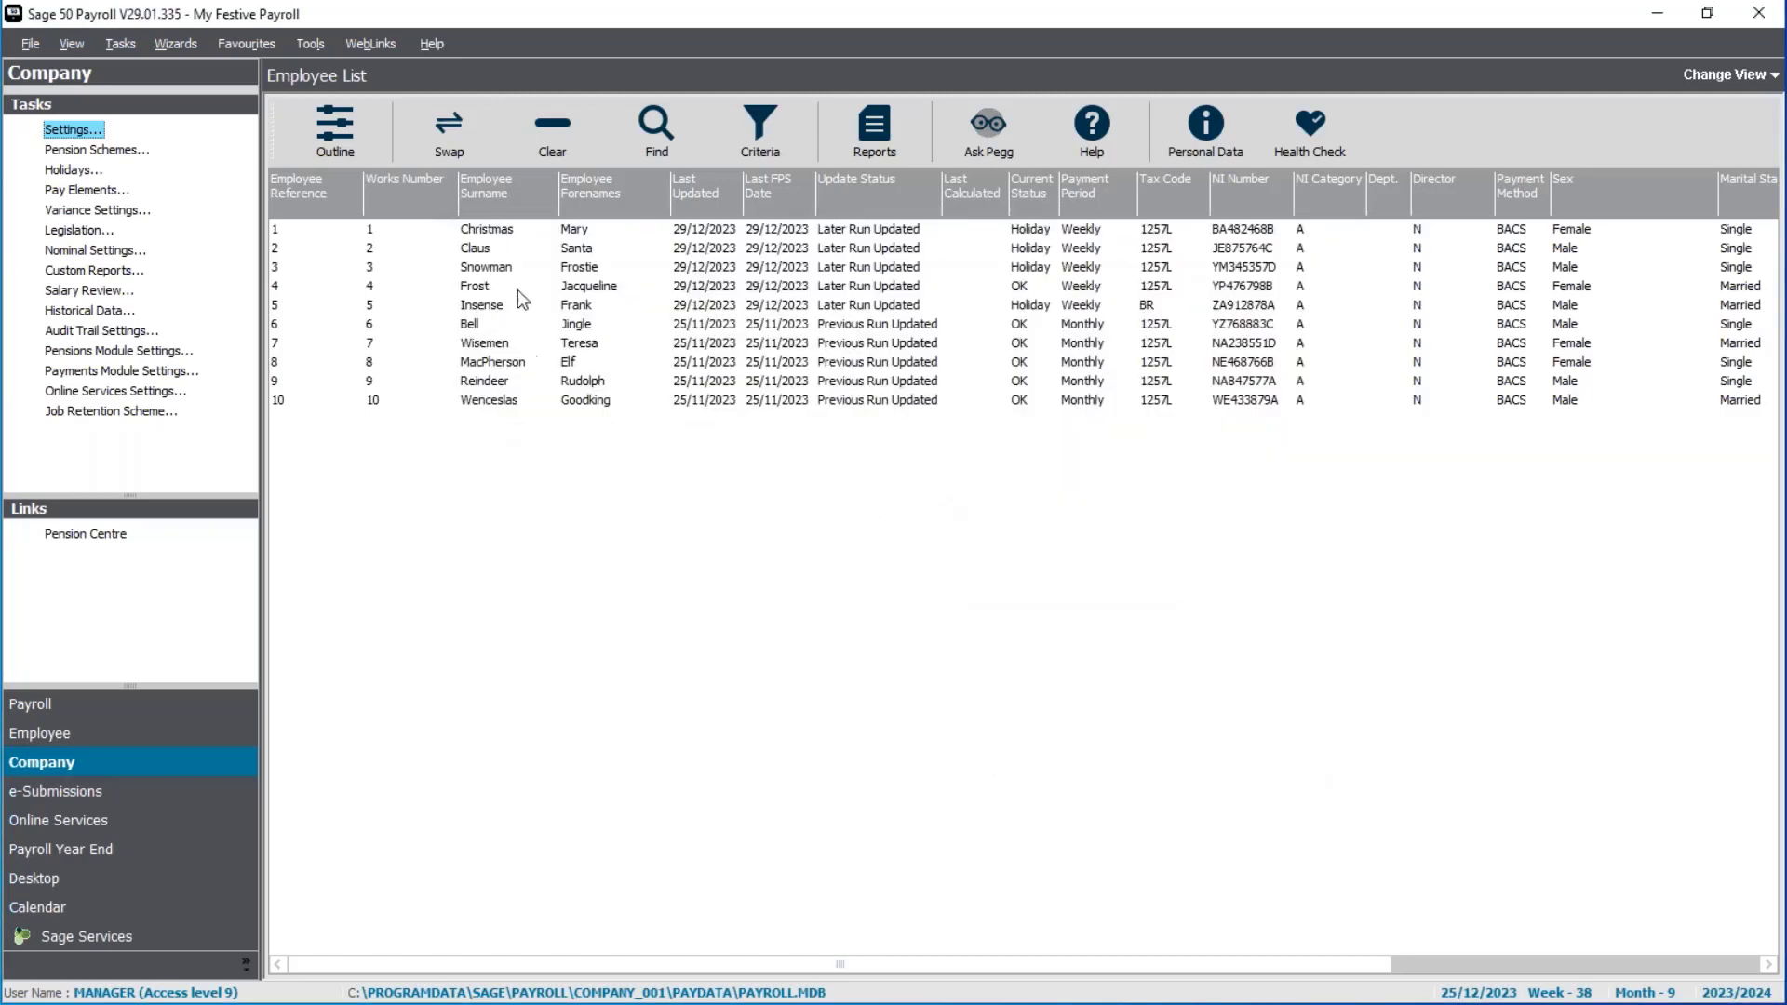
- Open the holiday details from the absence section of employee 1's record and review the scheme information and payments settings
double_click(502, 231)
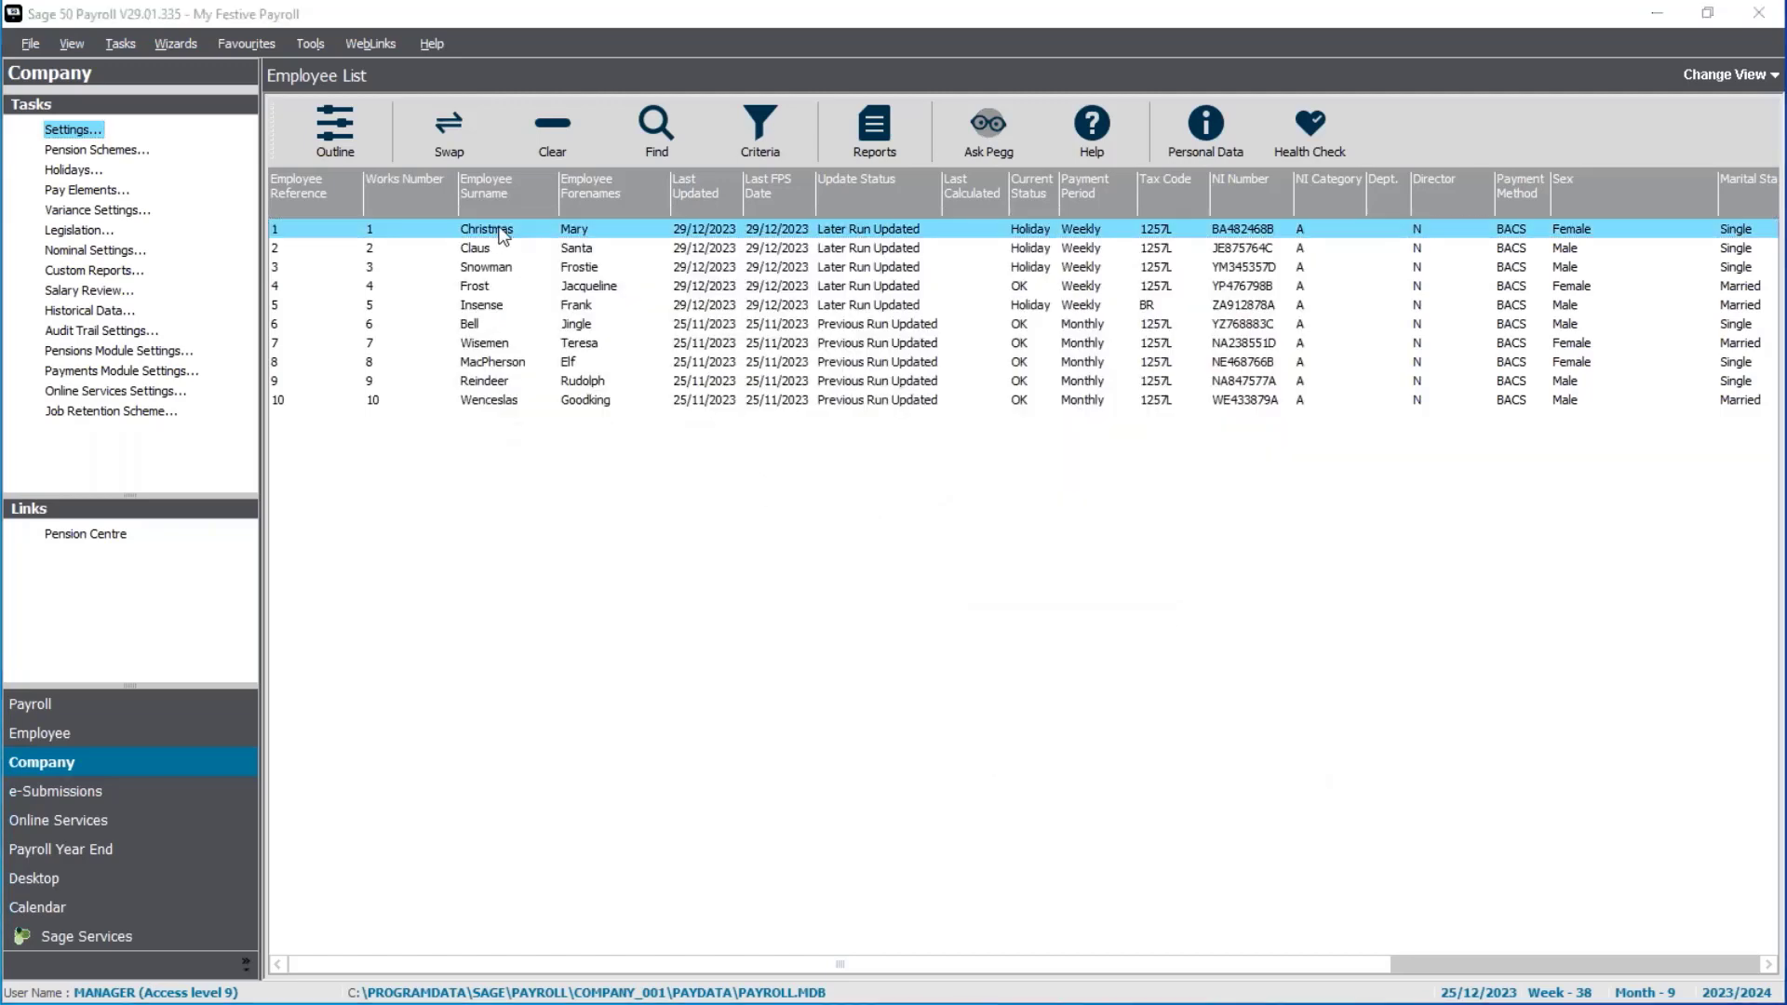
click(806, 307)
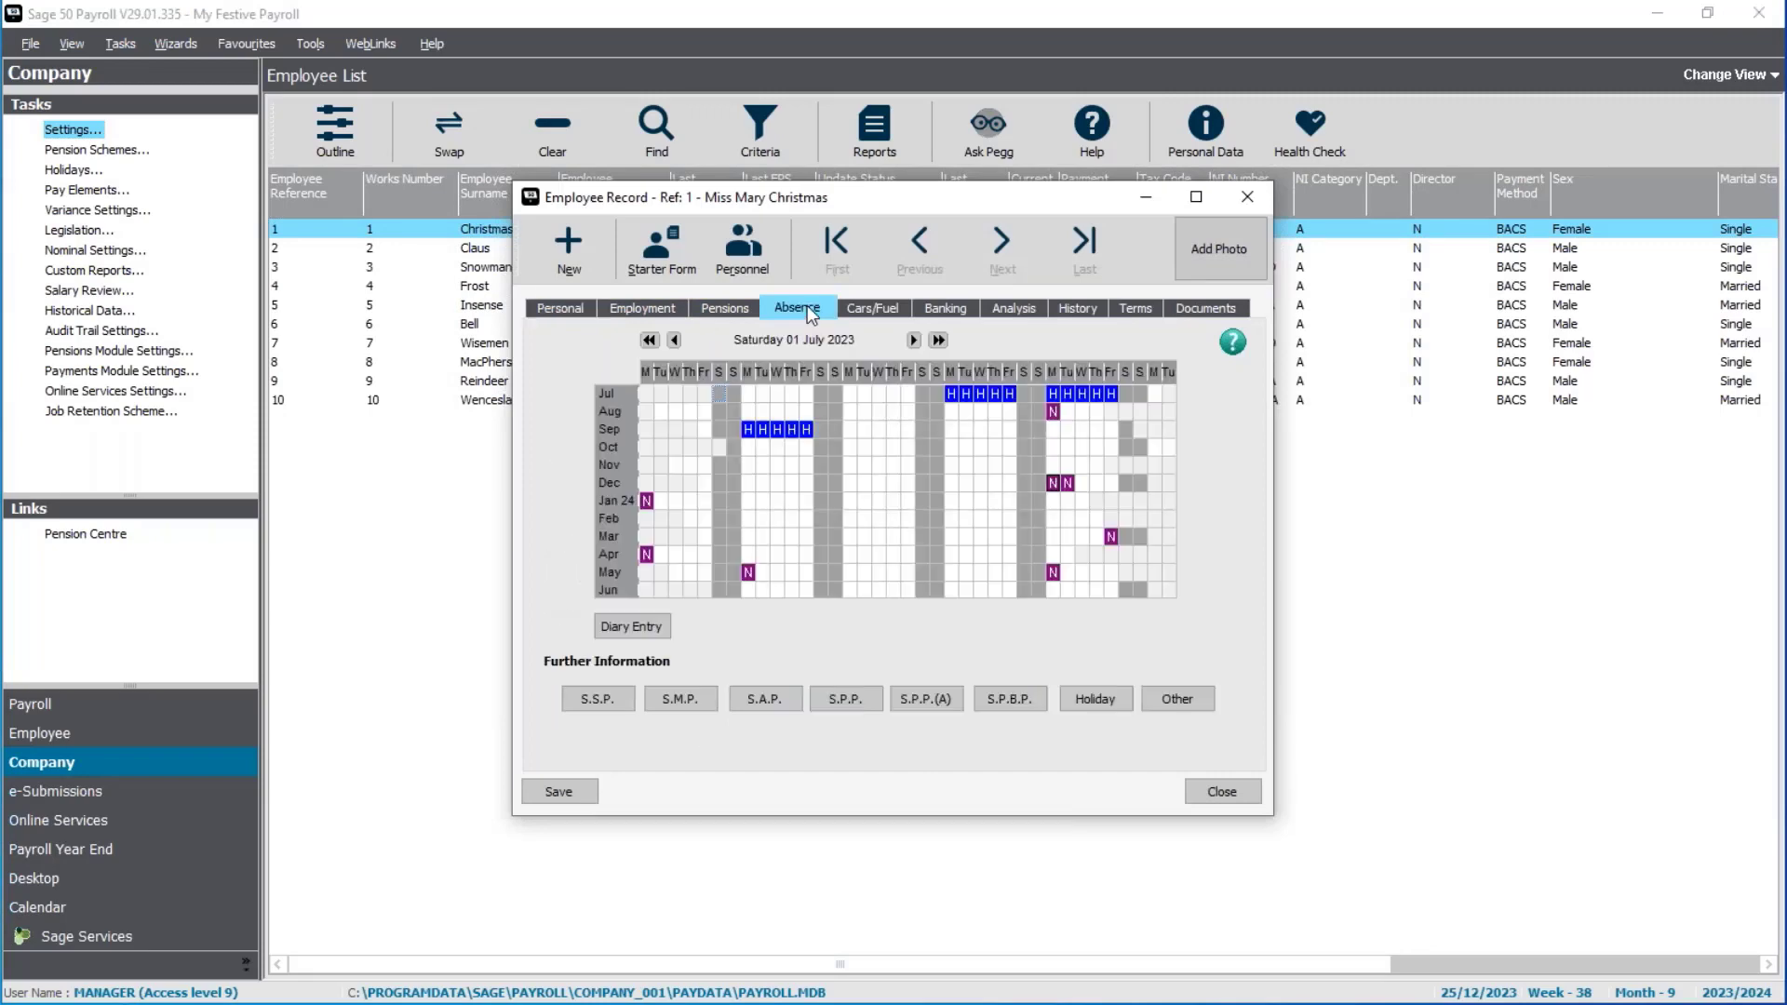
click(1080, 712)
click(1018, 592)
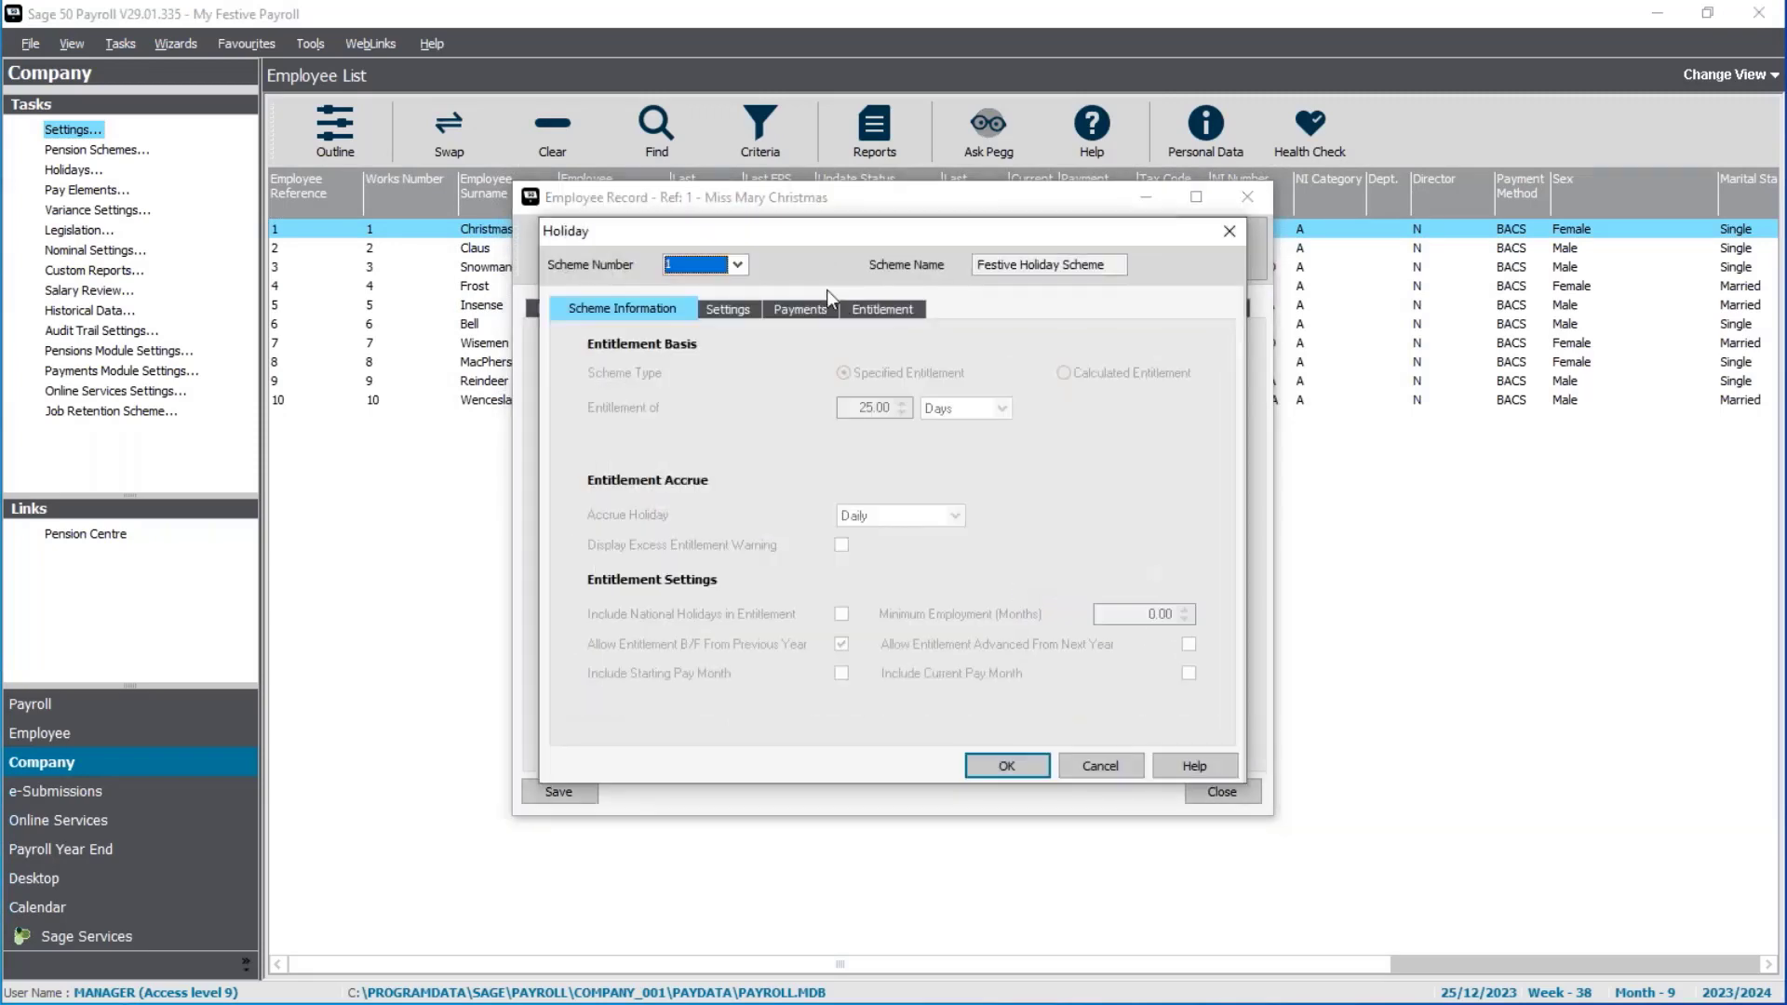
click(755, 313)
click(799, 309)
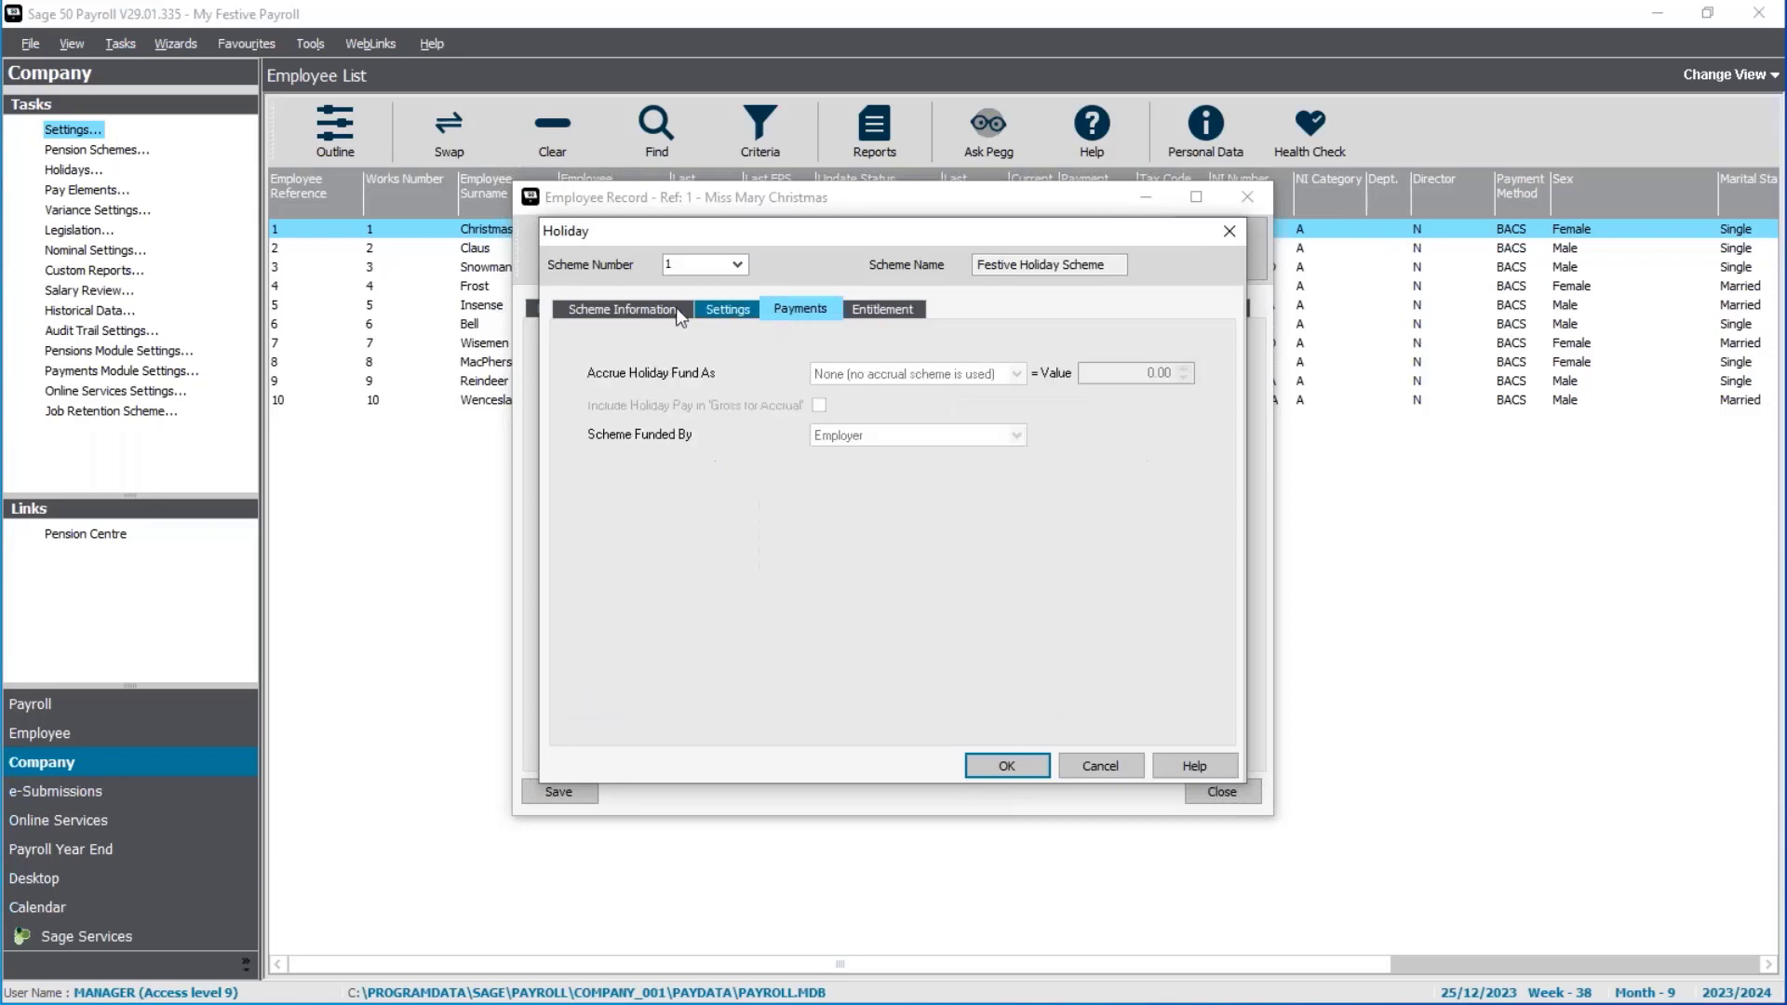
click(666, 313)
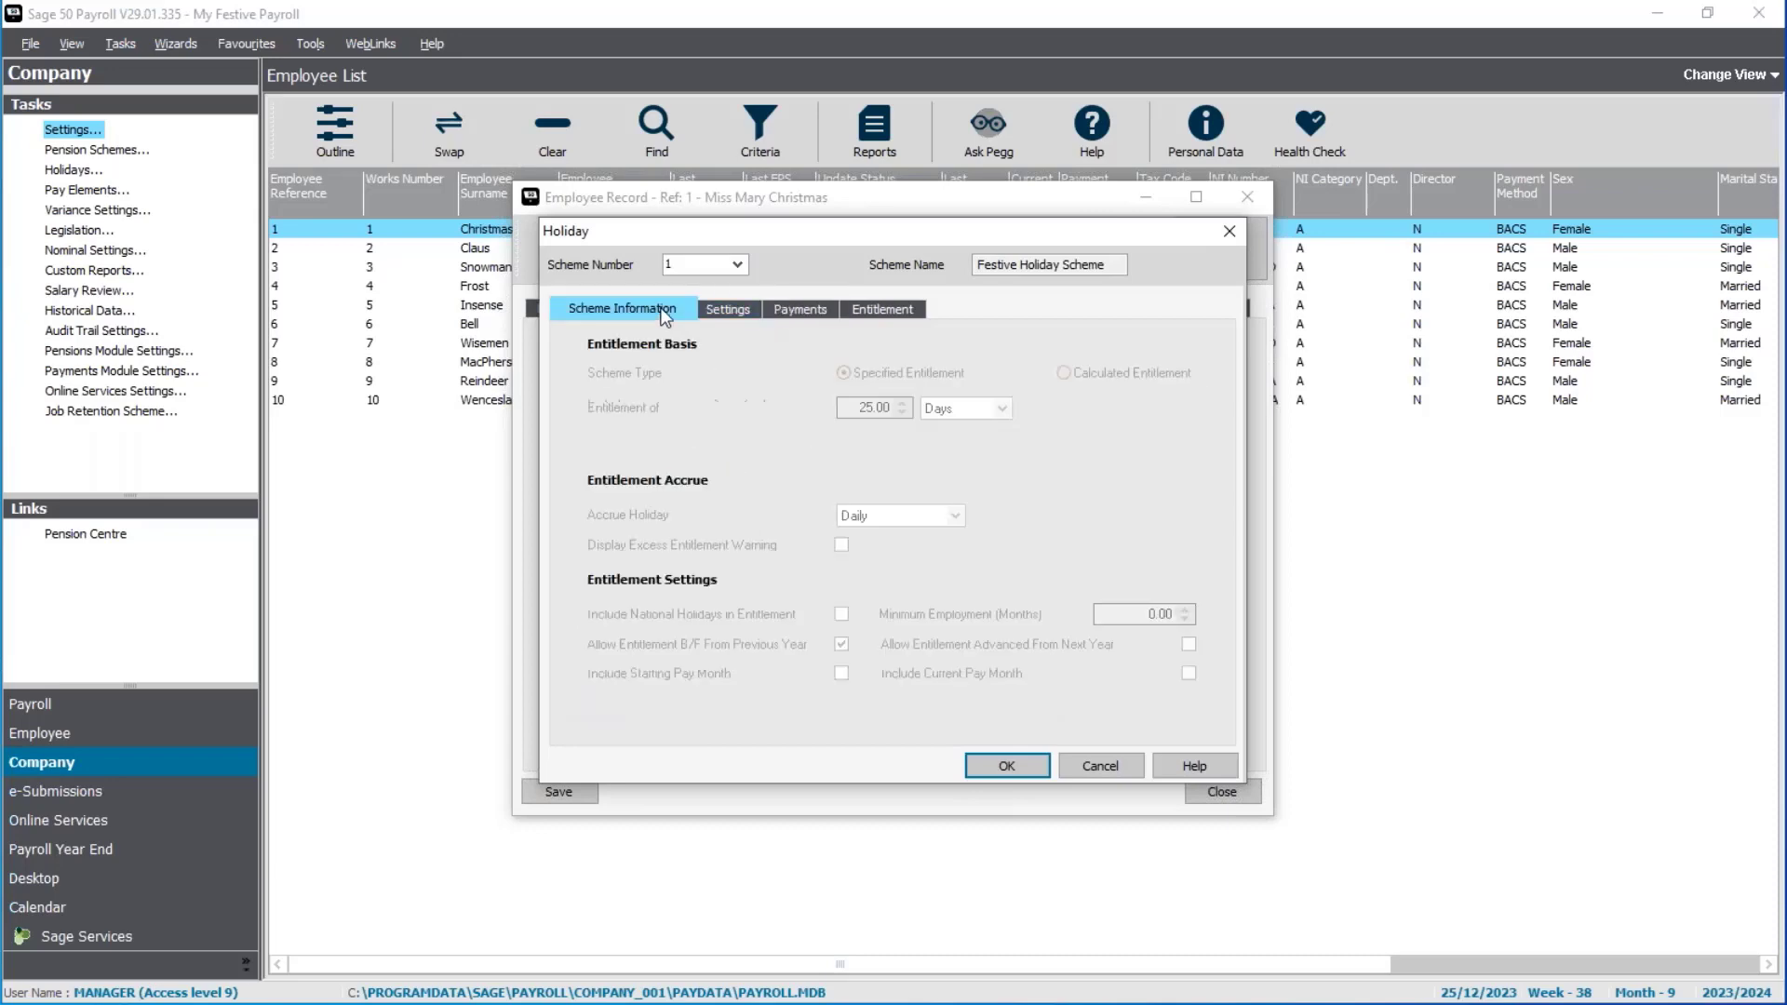
- Check employee 1's holiday entitlement, including the days brought forward from the previous year, and close the employee record
click(873, 317)
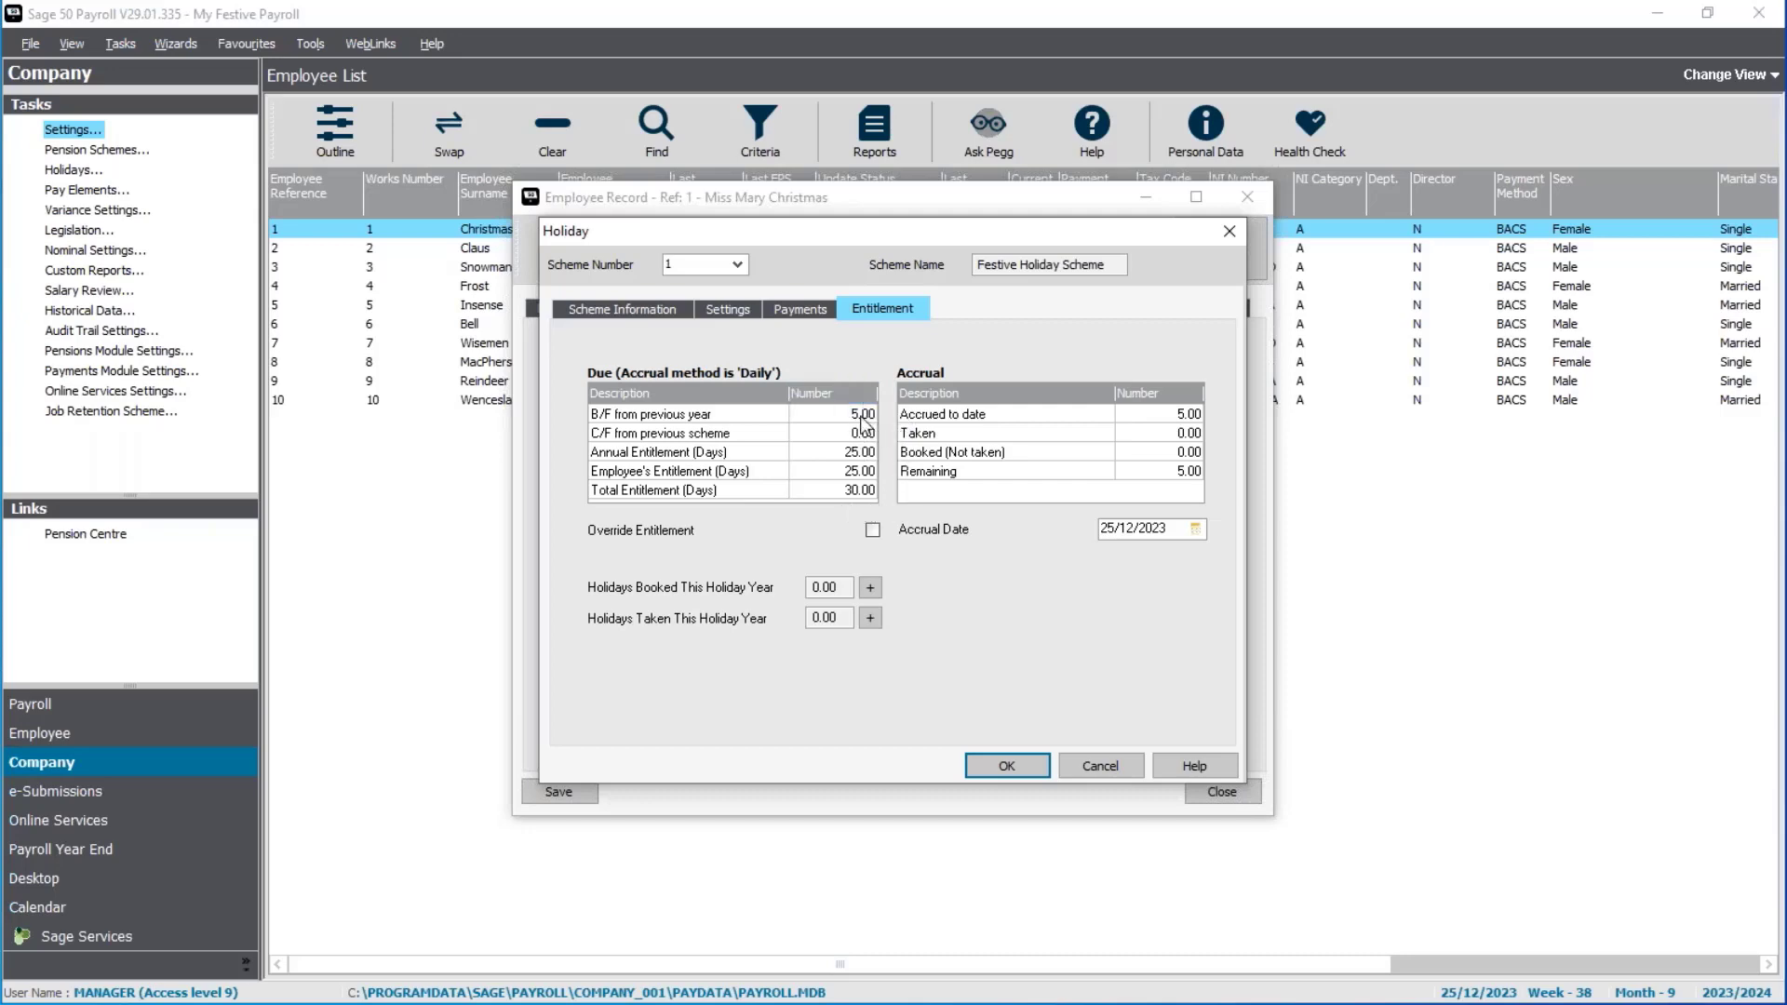
click(793, 414)
click(1005, 760)
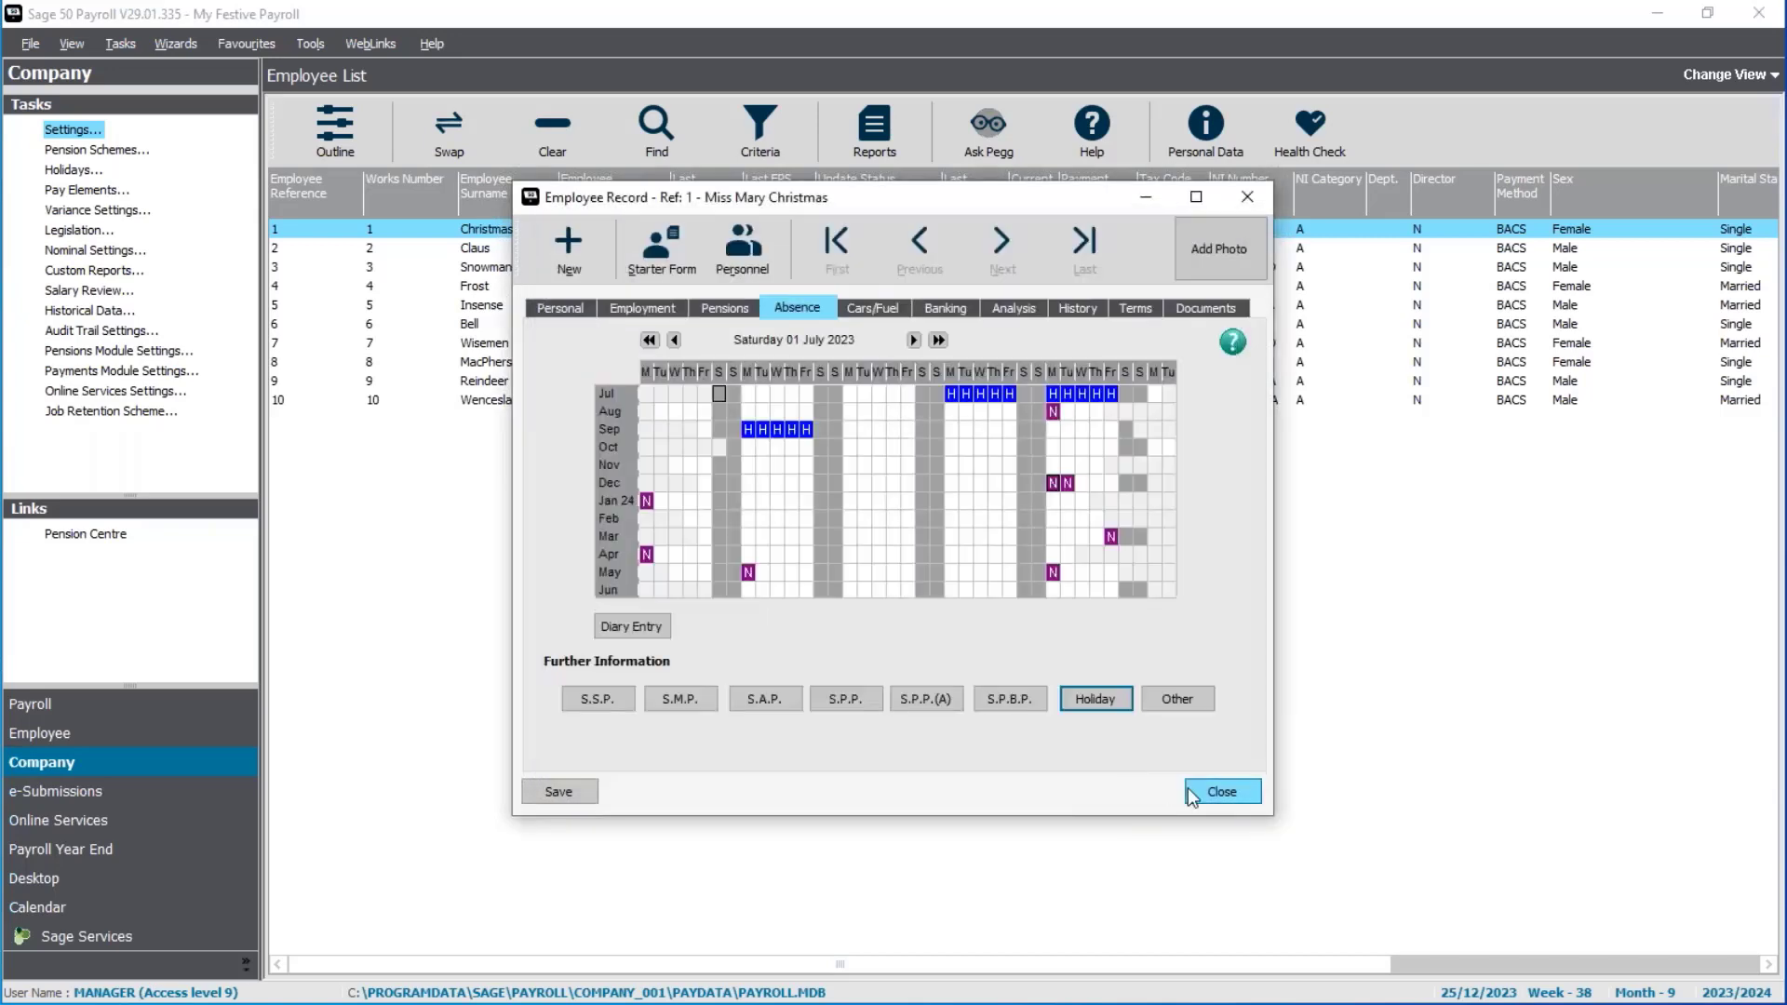
click(1220, 900)
- Select all employees and preview the Holiday Year Summary Report from the Absence reports
click(544, 125)
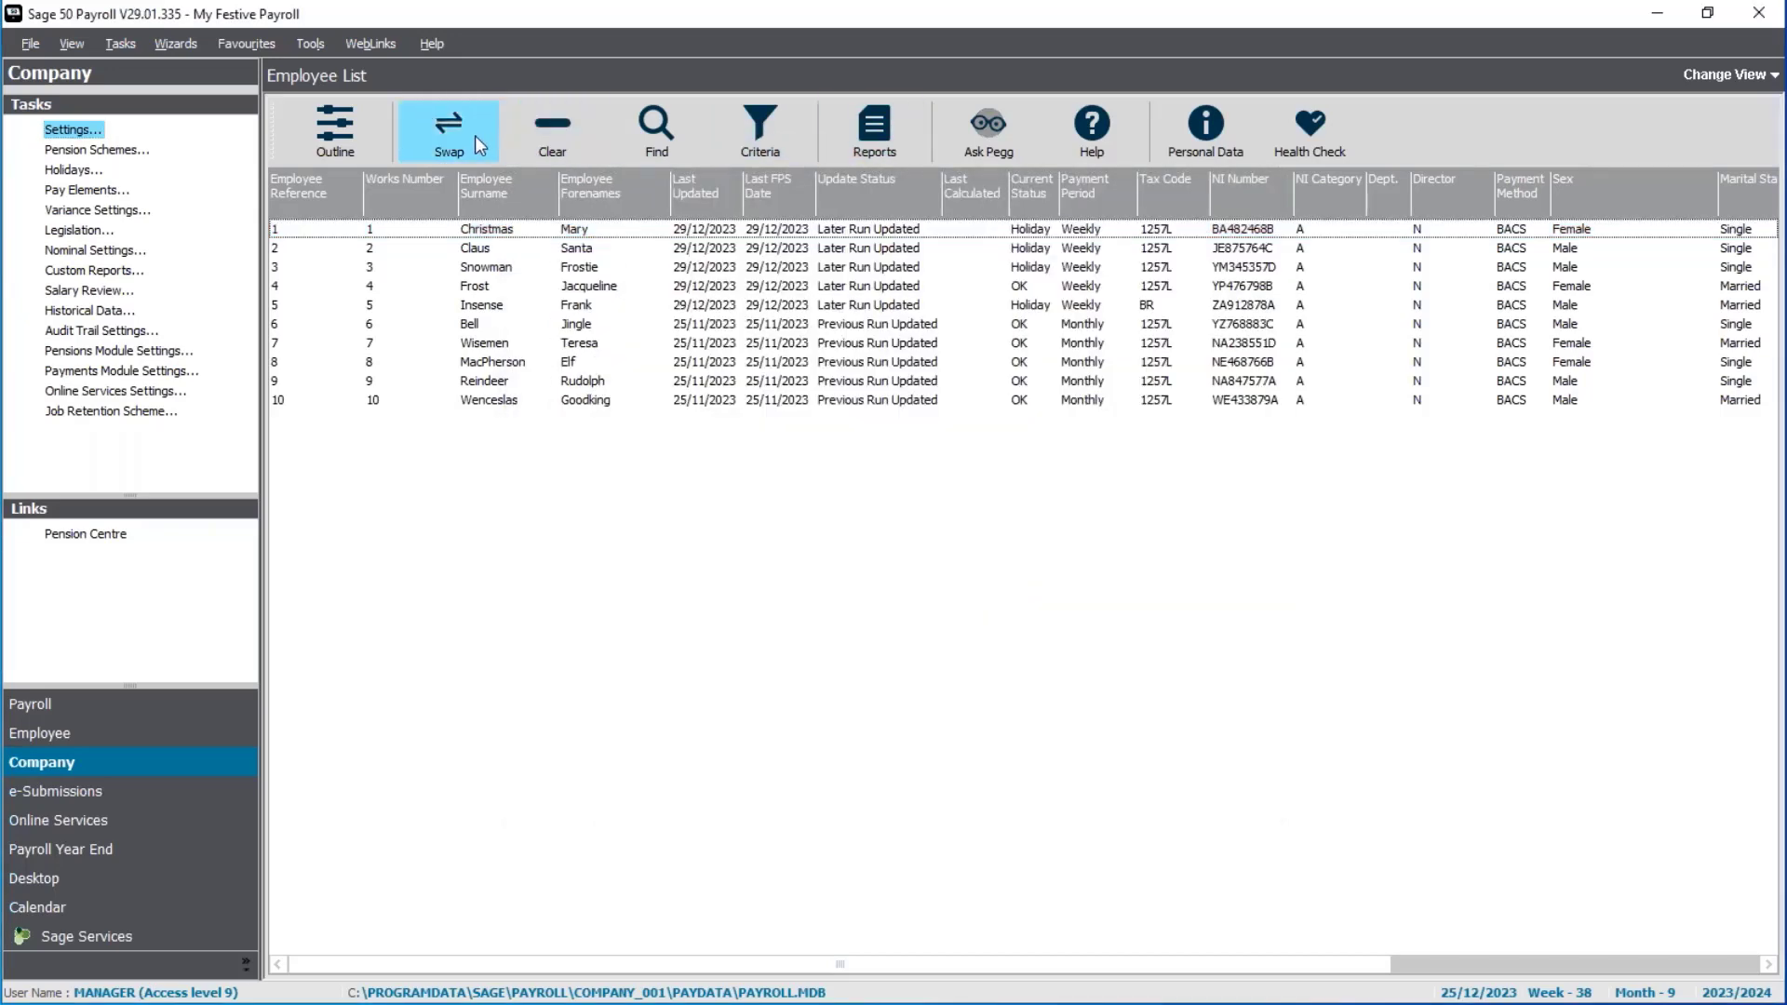
click(476, 134)
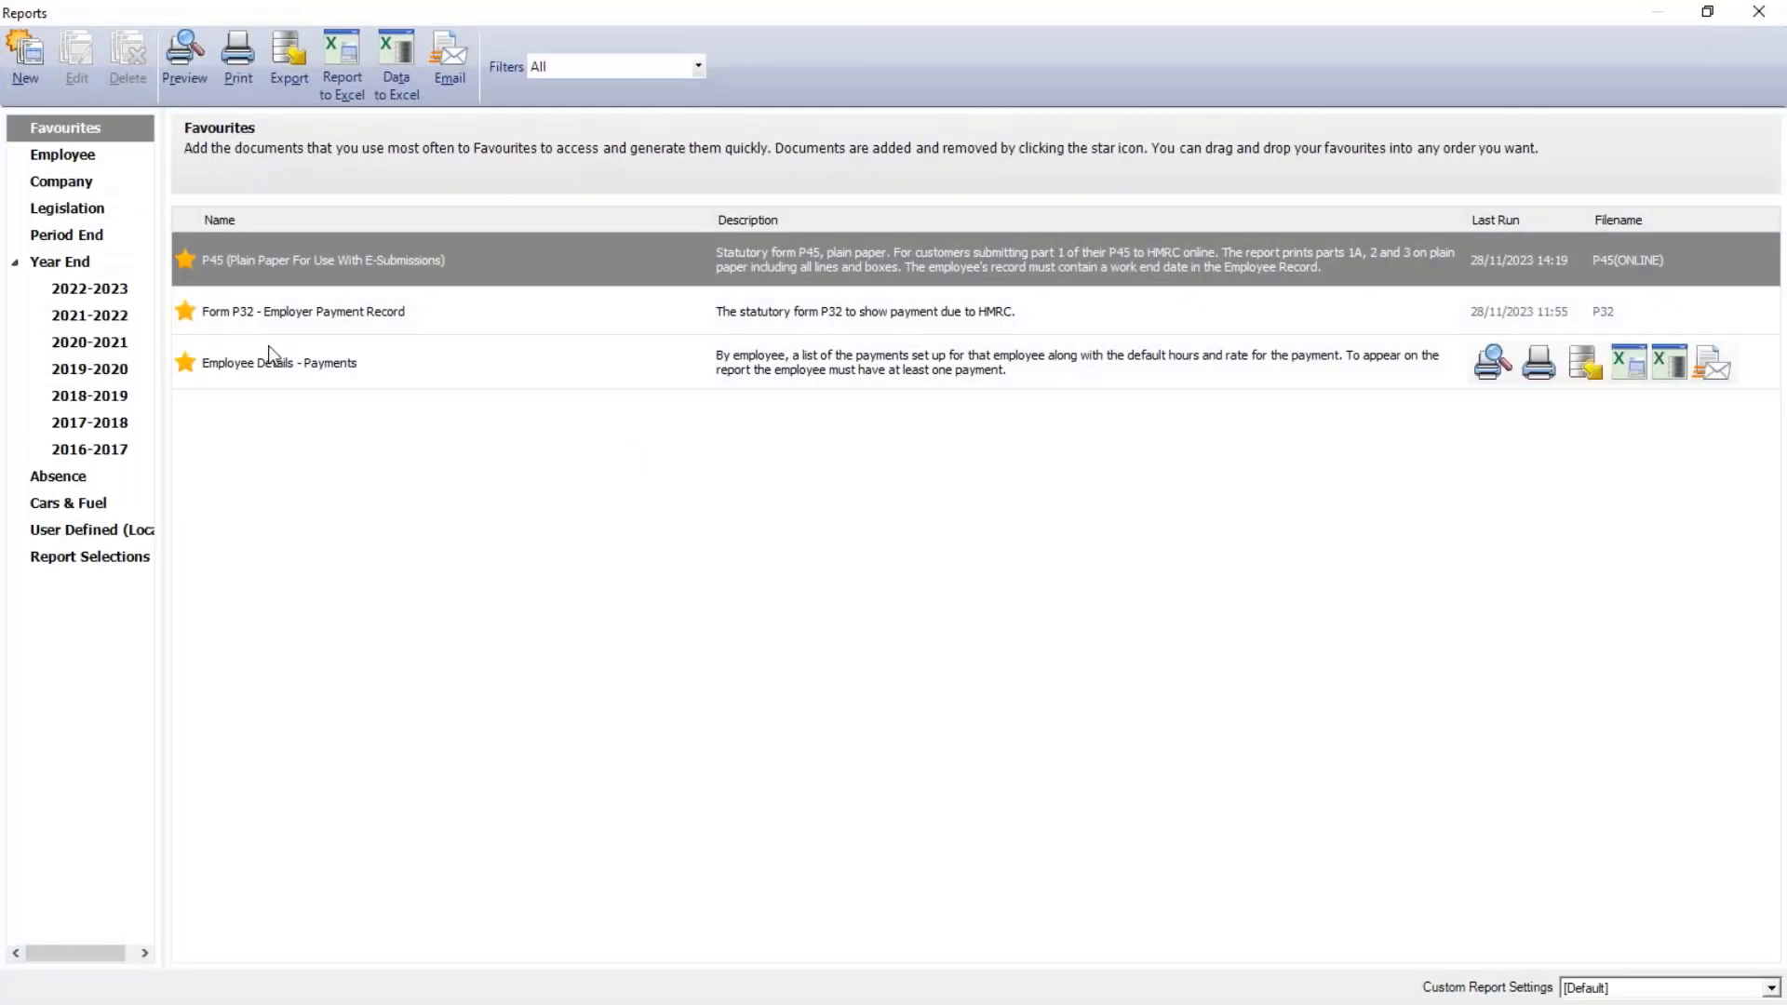
click(80, 479)
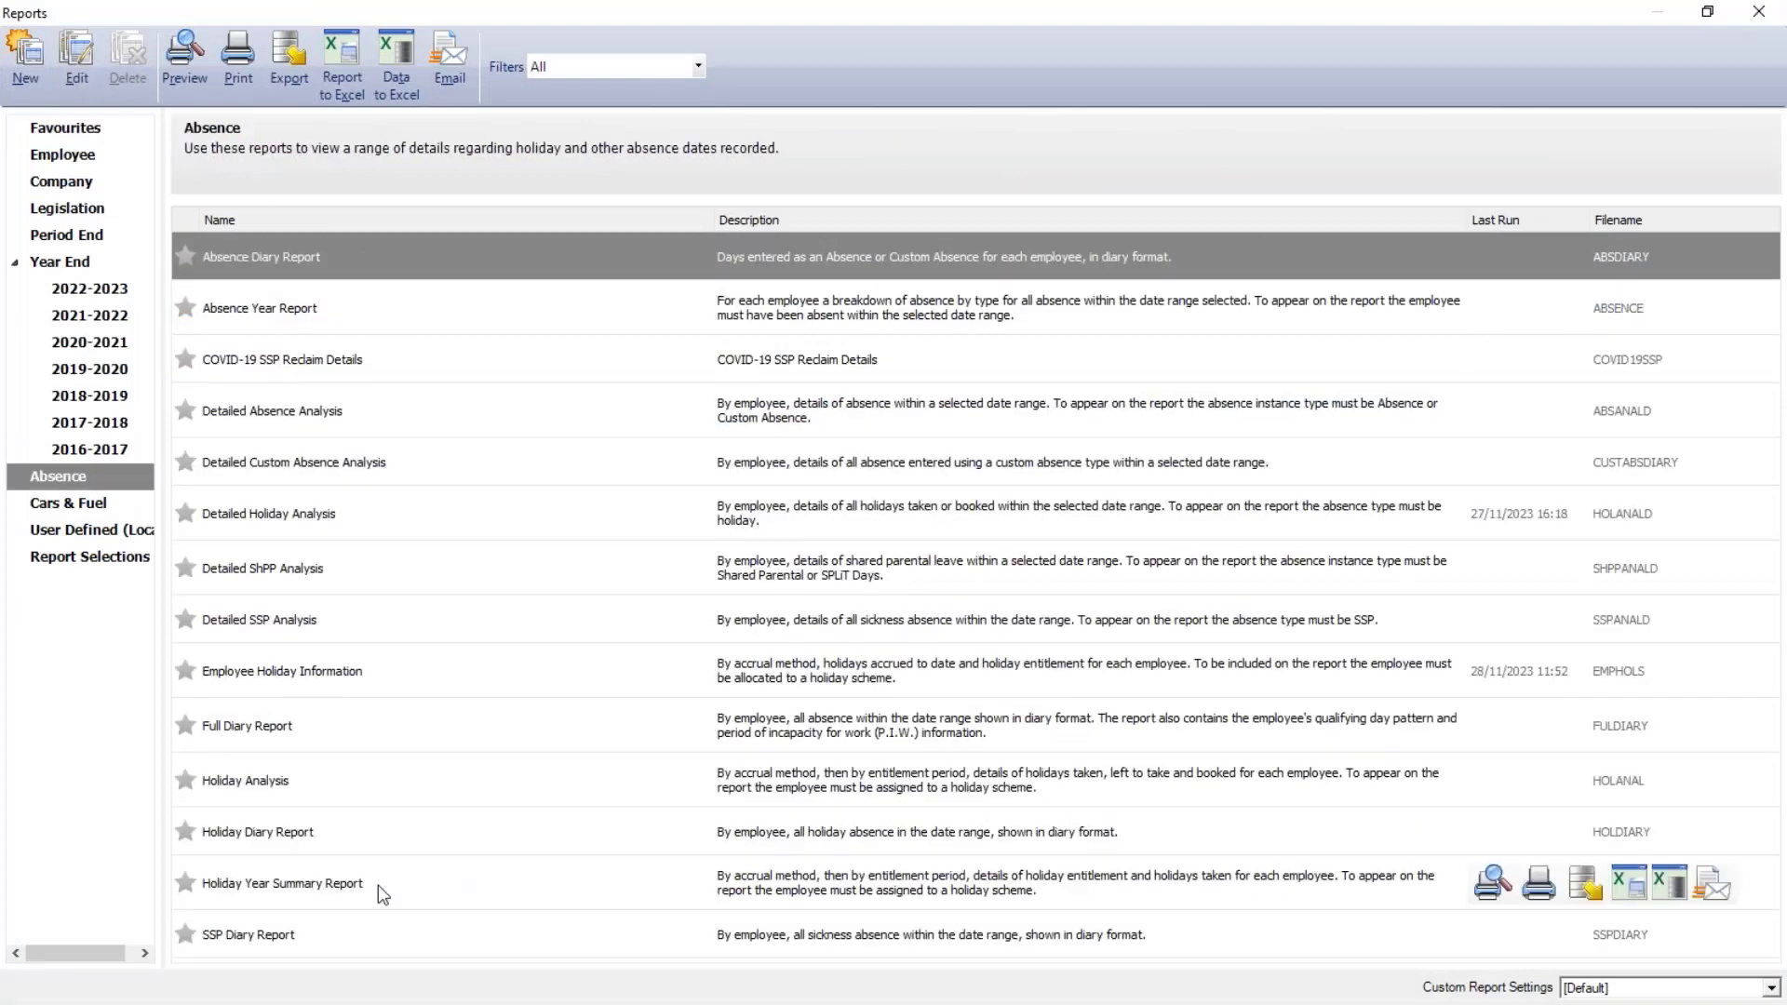
click(383, 888)
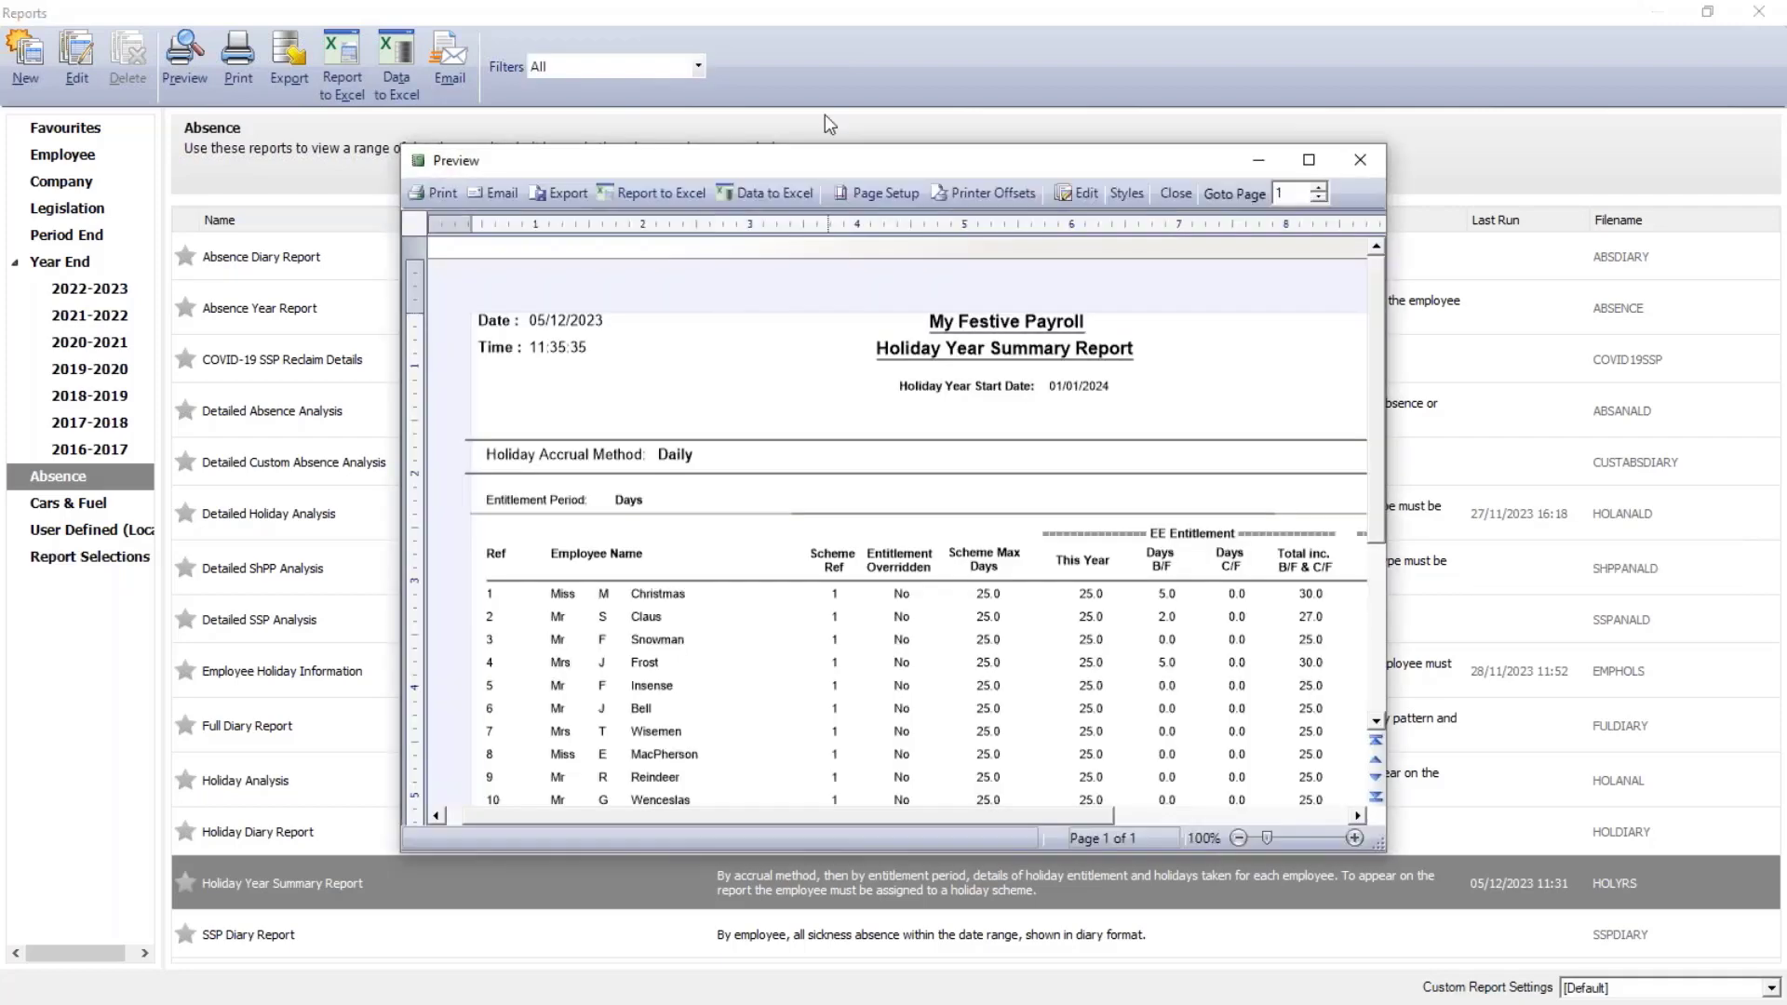
- Examine each employee's entitlement, days brought forward and holidays to take in the maximised report preview, and close it
double_click(819, 162)
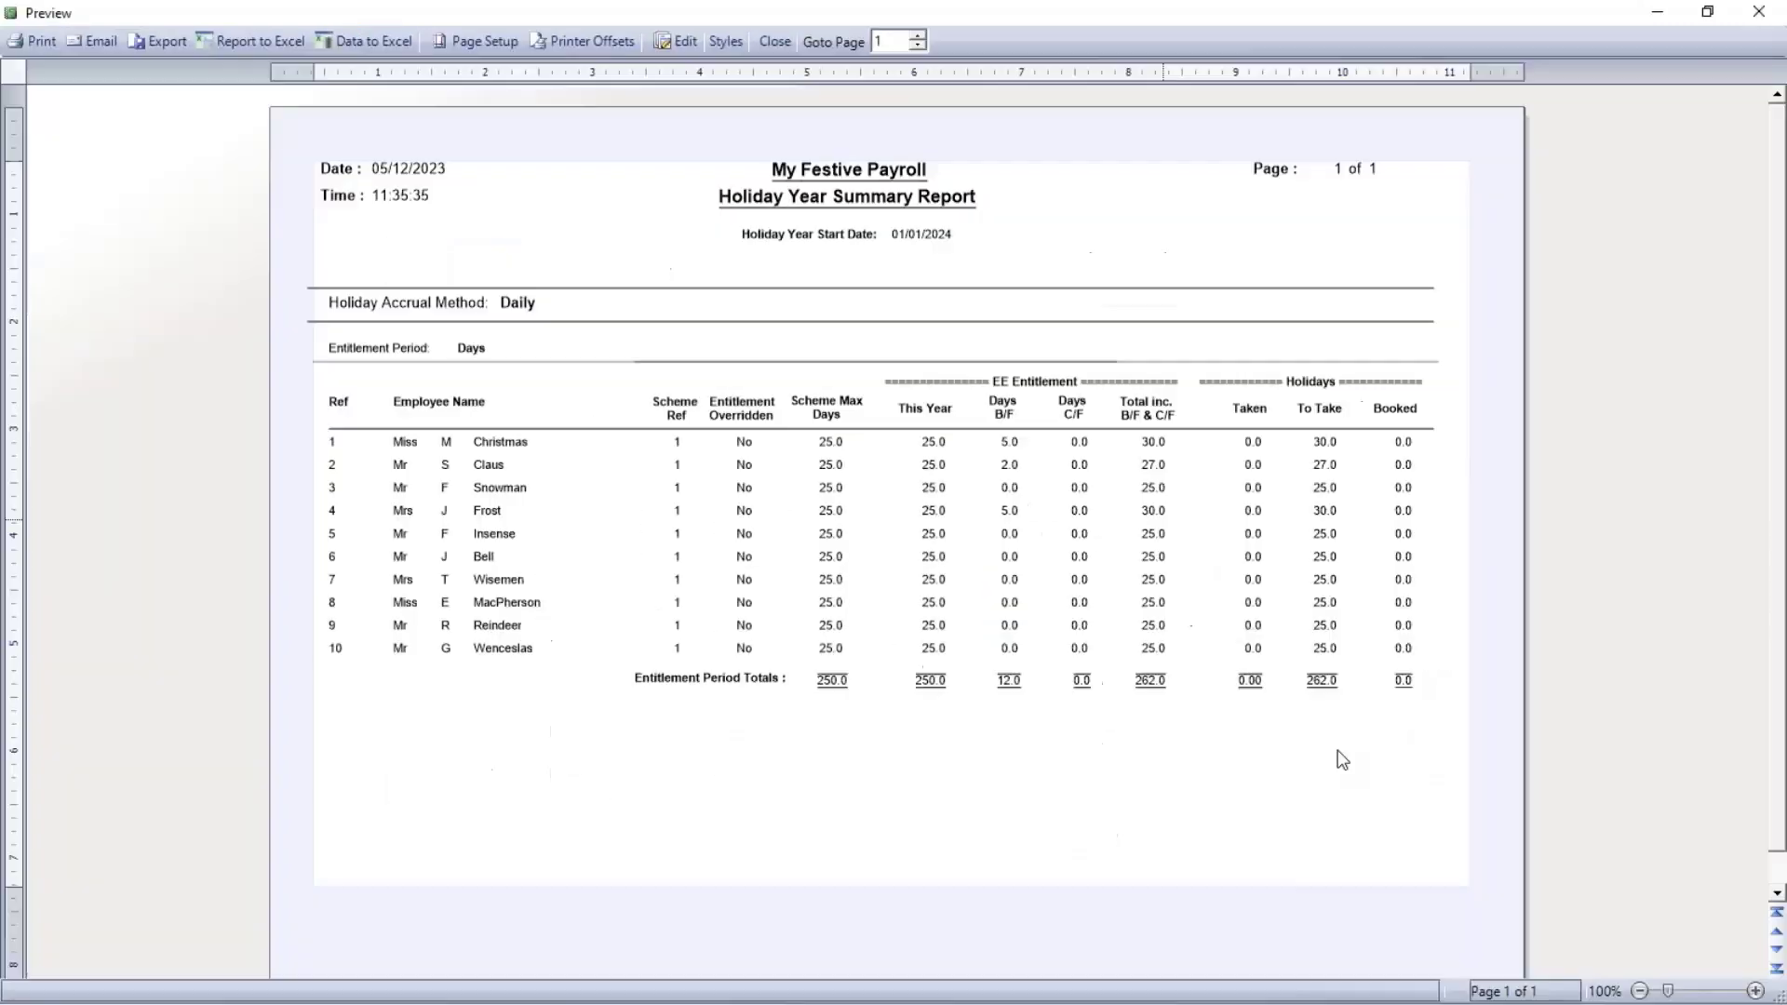
click(1712, 989)
click(1715, 994)
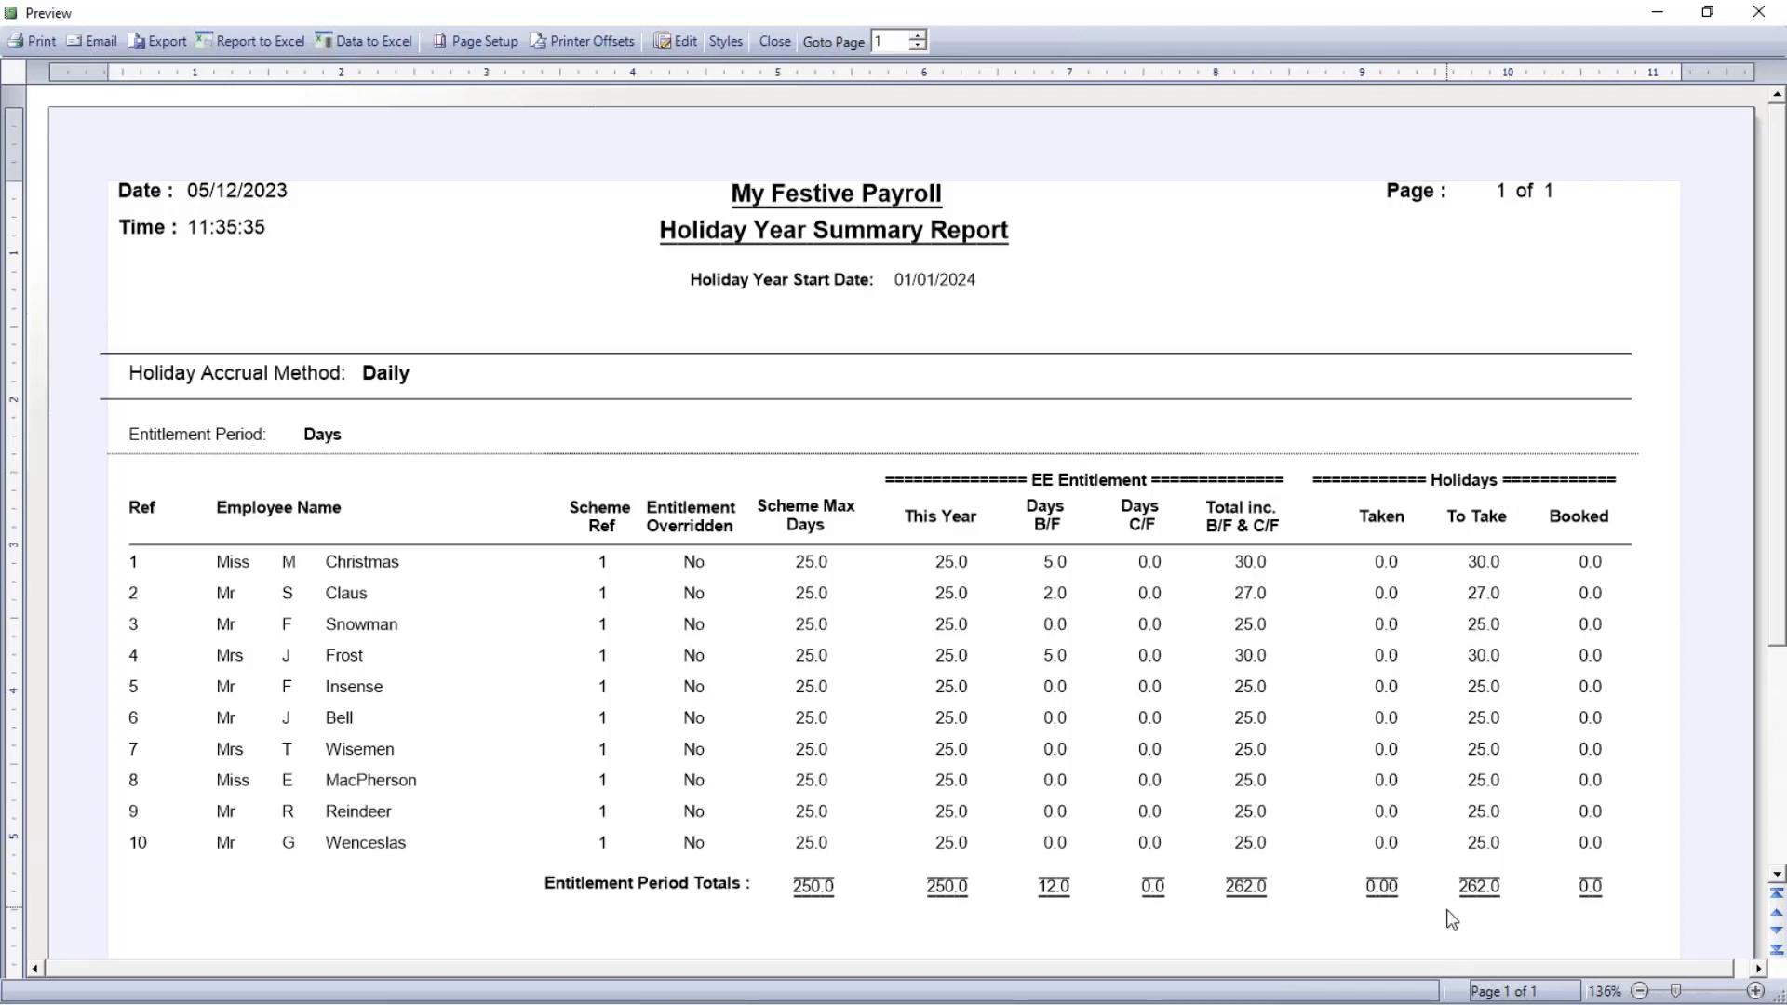
click(770, 39)
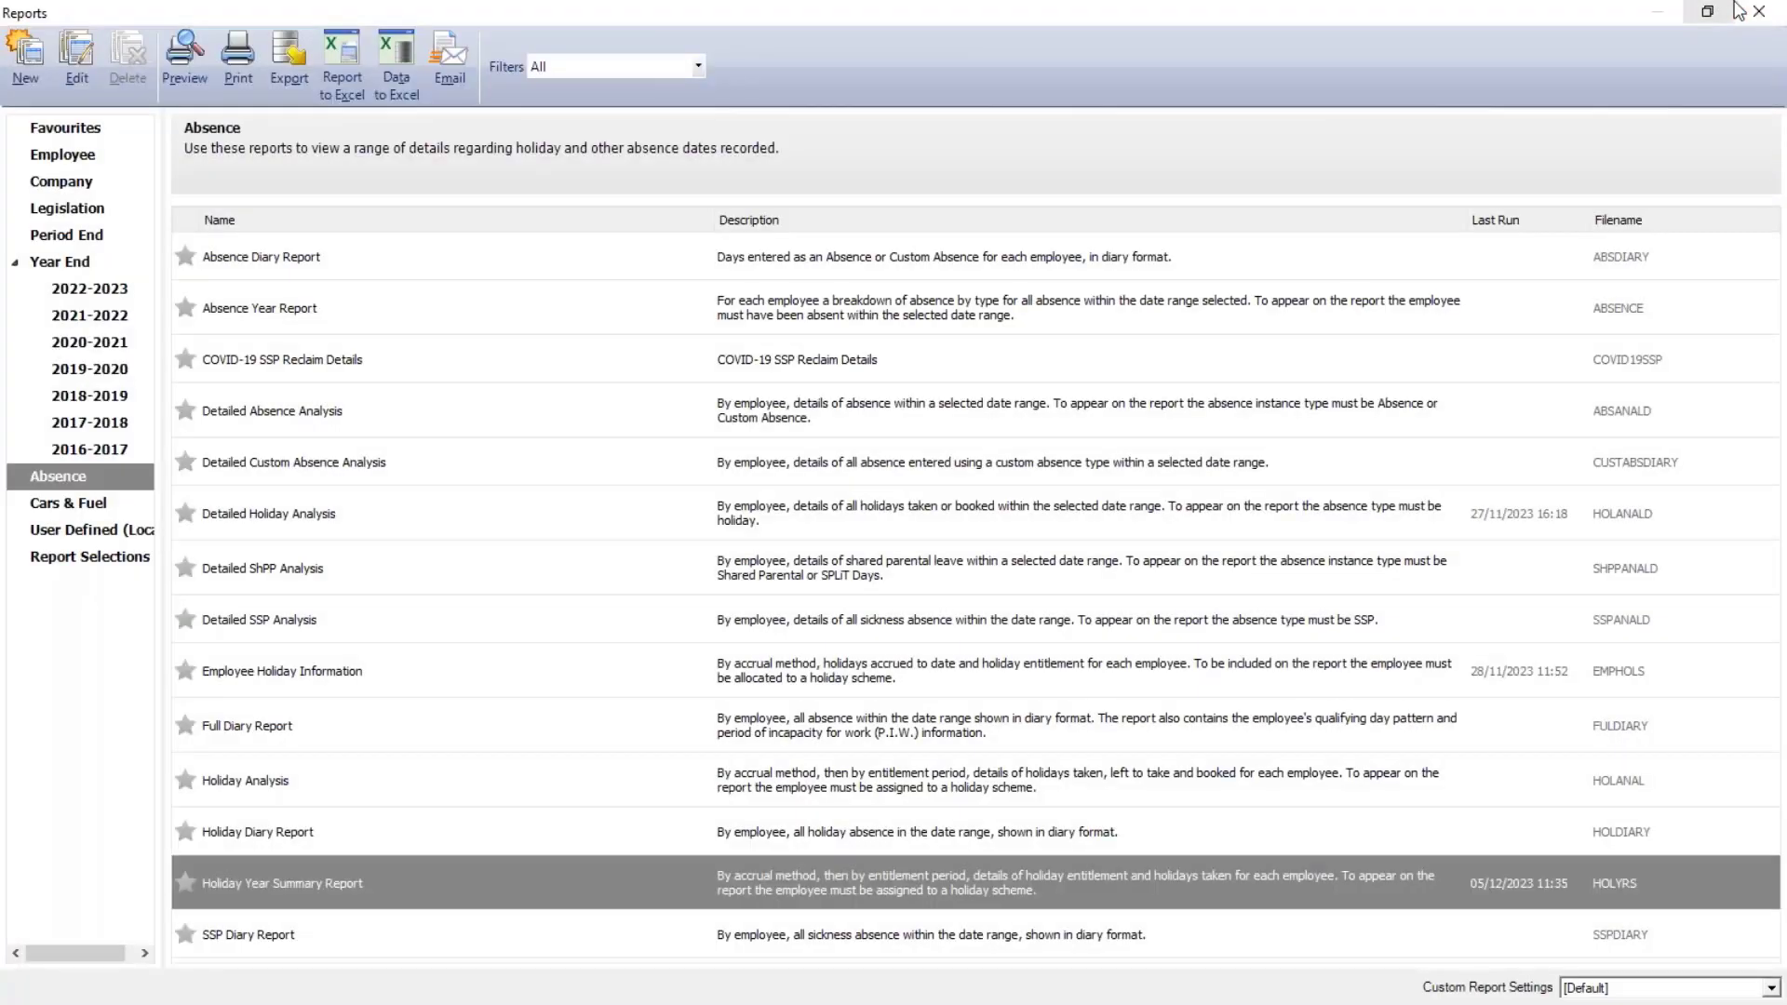